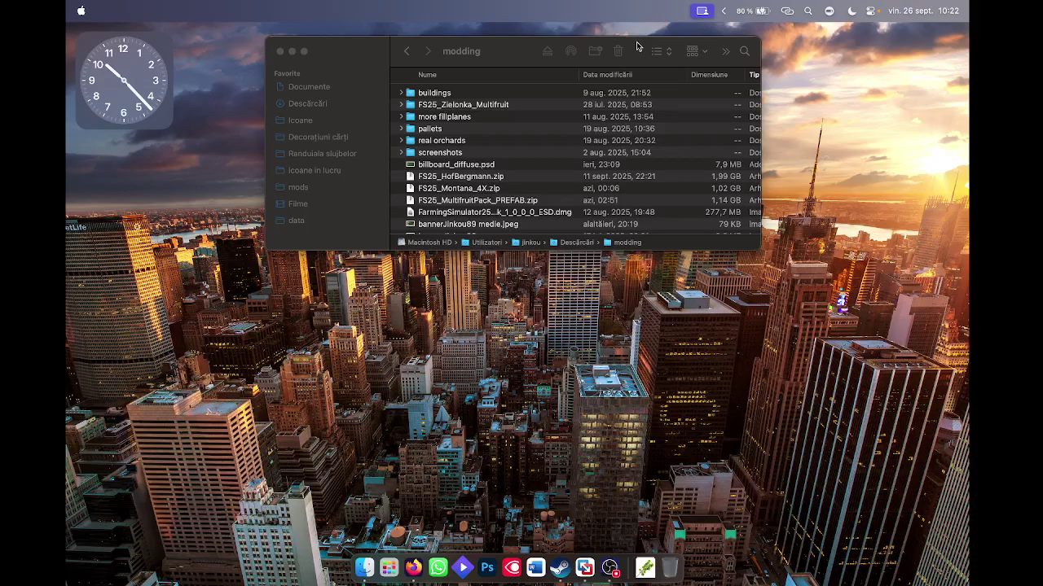
Step: Copy densityMap_fruits.gdm from the maps/mapEU/data folder of the FS25_Zielonka_Multifruit mod
{"action": "left_click", "coordinate": [637, 47]}
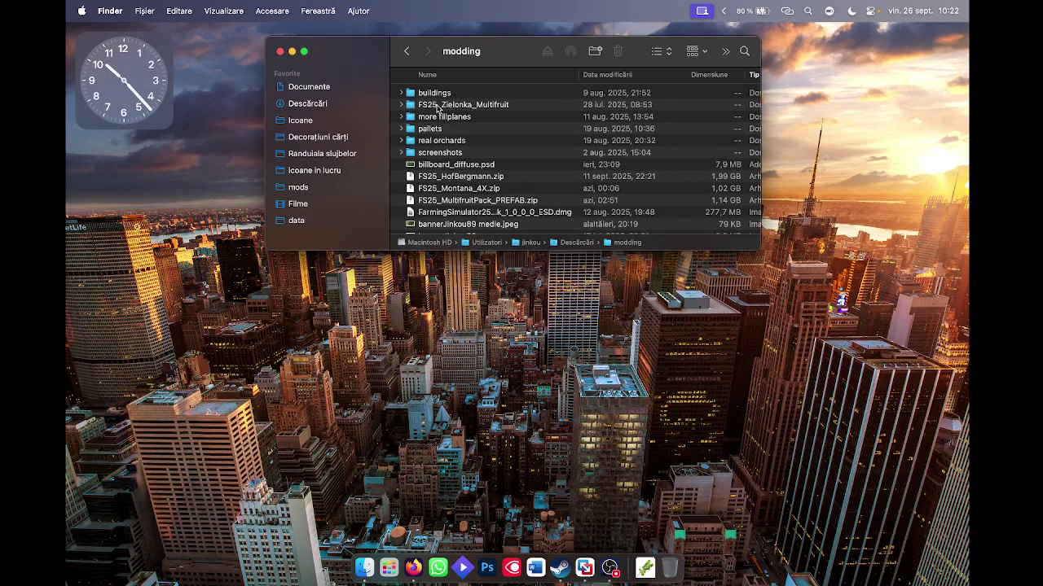
{"action": "double_click", "coordinate": [486, 107]}
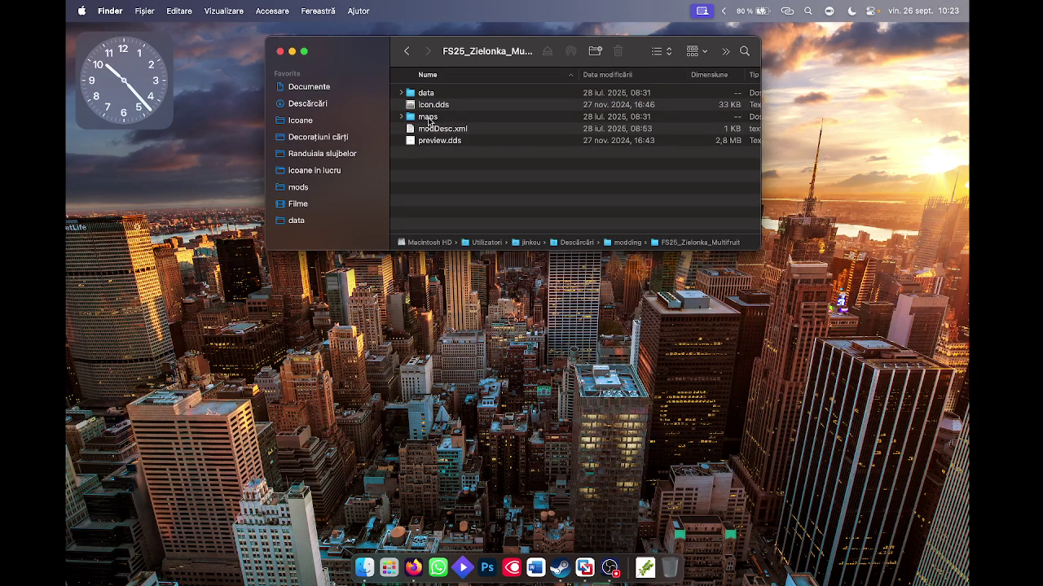
{"action": "double_click", "coordinate": [428, 119]}
{"action": "double_click", "coordinate": [430, 96]}
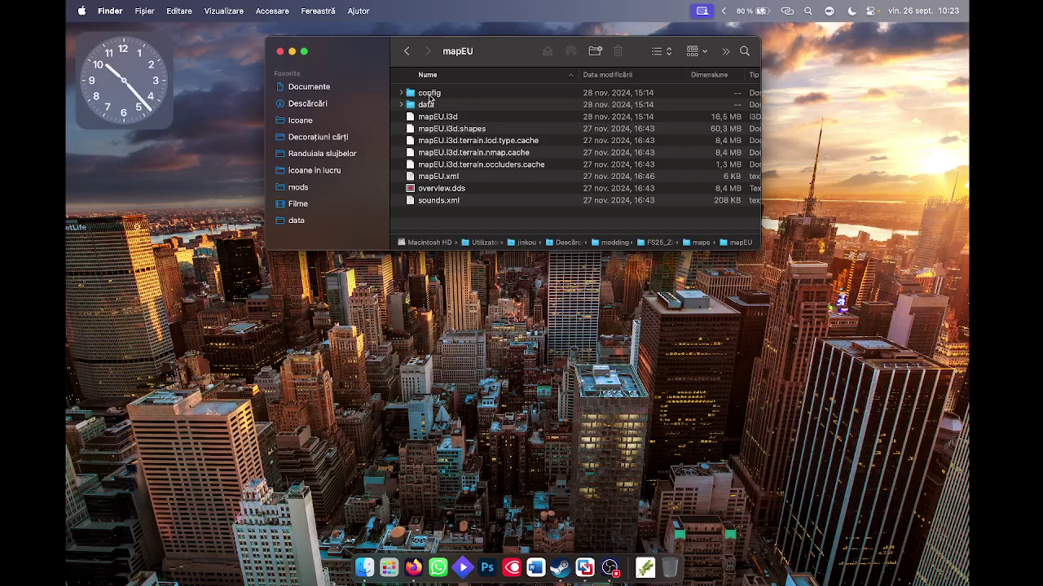
{"action": "double_click", "coordinate": [426, 105]}
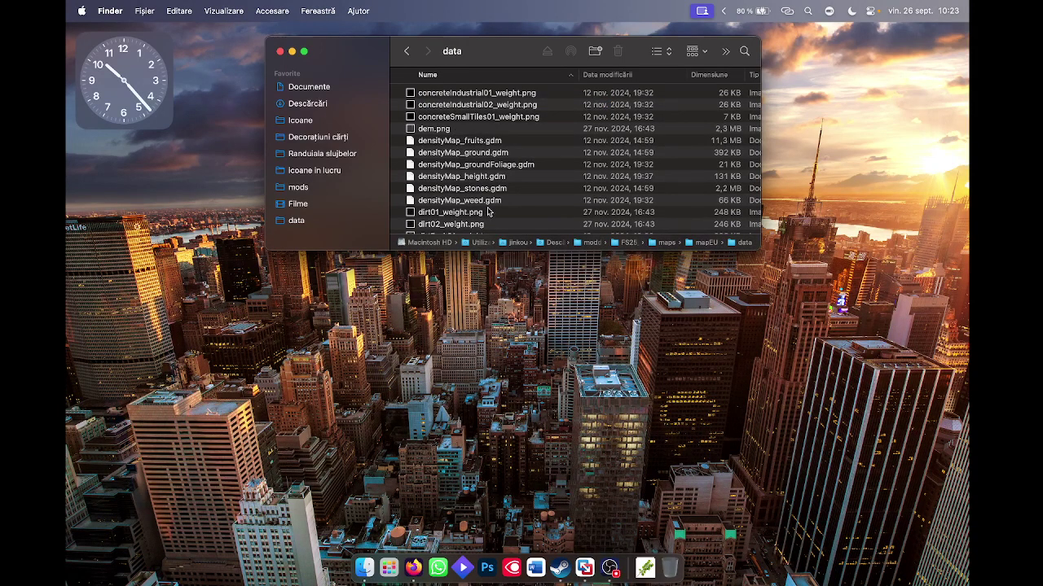
{"action": "left_click", "coordinate": [476, 142]}
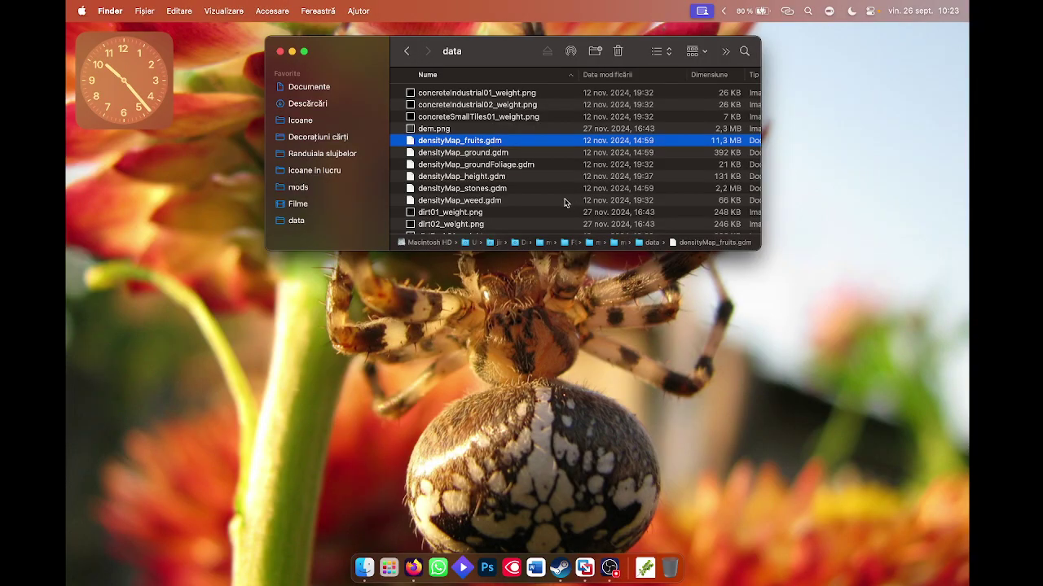
Step: Switch to the Windows desktop, paste densityMap_fruits.gdm there and move it into the software folder
{"action": "key", "text": "ctrl+Right"}
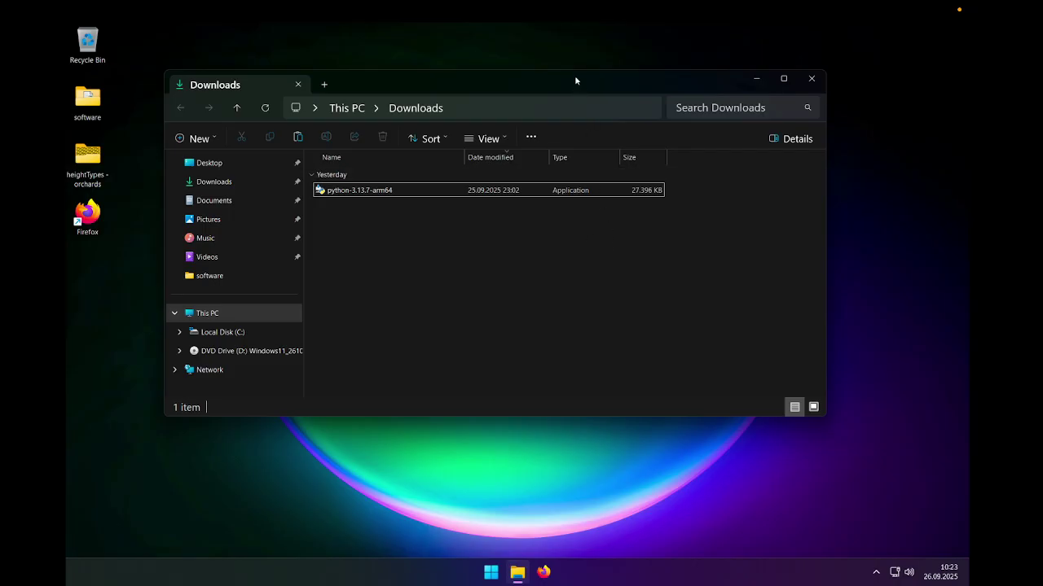
{"action": "left_click_drag", "start_coordinate": [575, 80], "coordinate": [611, 81]}
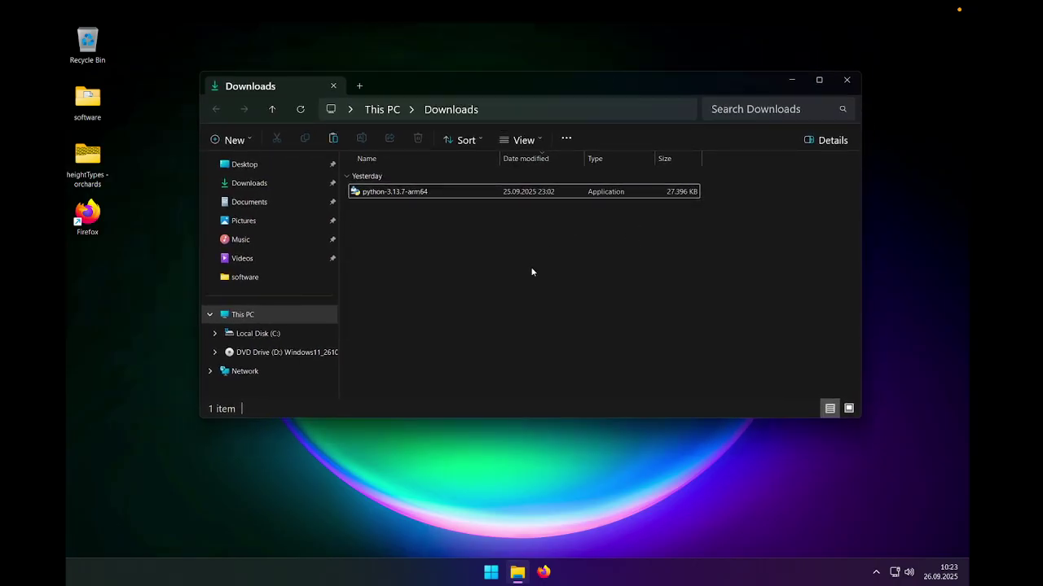
{"action": "left_click", "coordinate": [124, 301]}
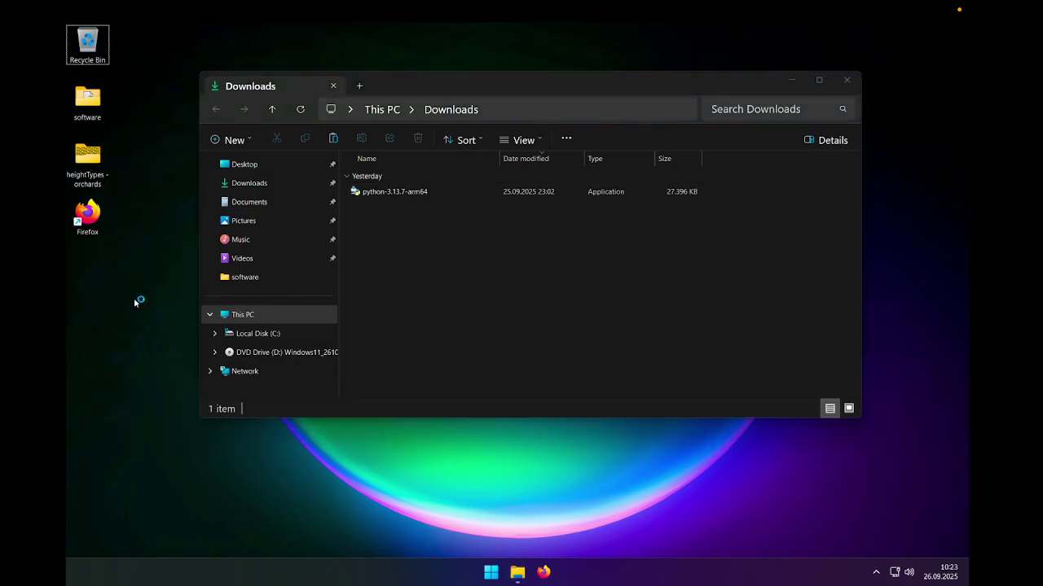
{"action": "key", "text": "ctrl+v"}
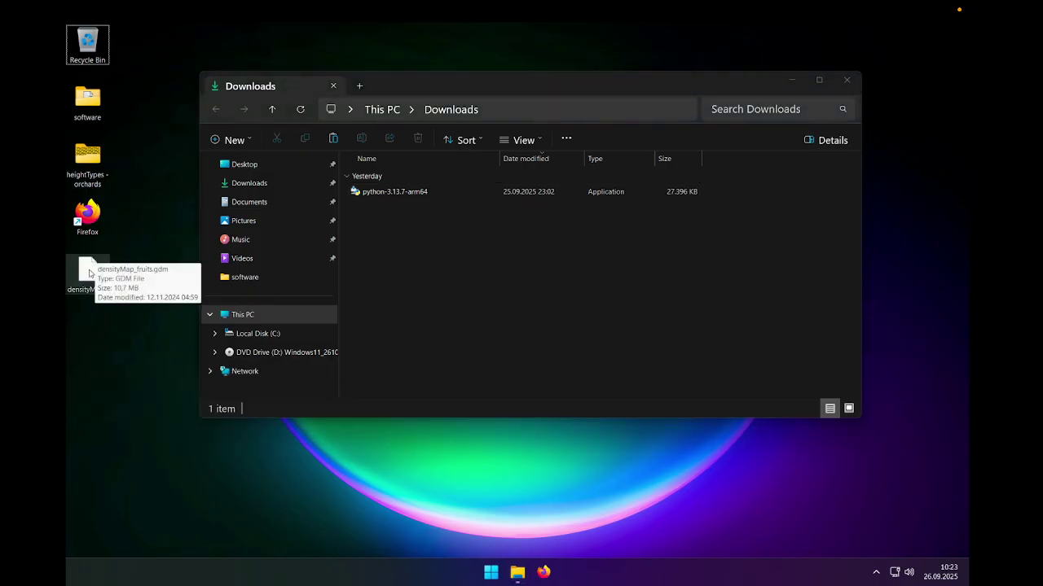
{"action": "left_click_drag", "start_coordinate": [87, 274], "coordinate": [88, 97]}
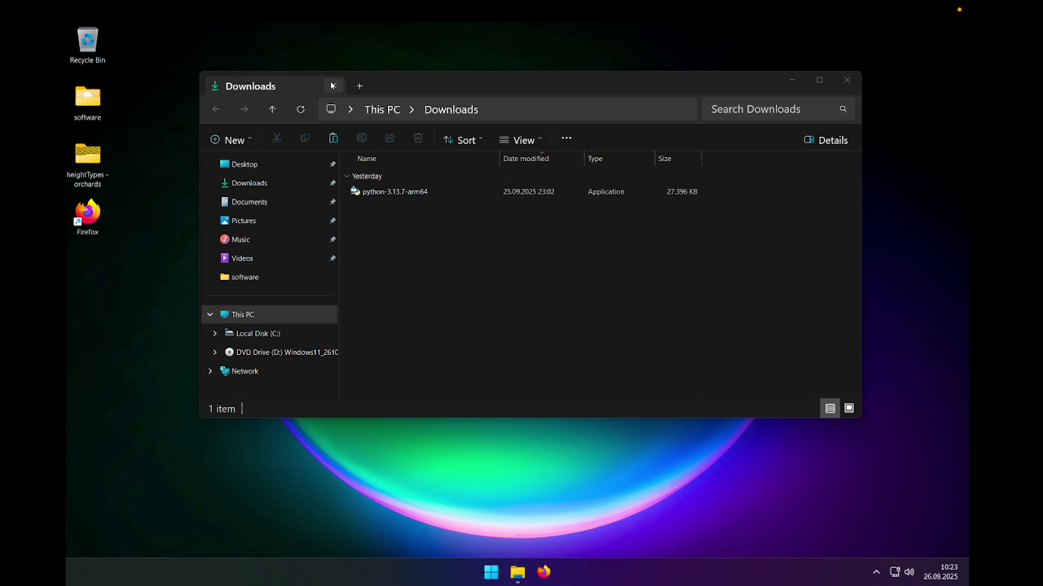
Step: Close the Downloads window and open the grleConverter_7.0.1_win32 folder inside the desktop's software folder
{"action": "left_click", "coordinate": [333, 85]}
{"action": "double_click", "coordinate": [87, 96]}
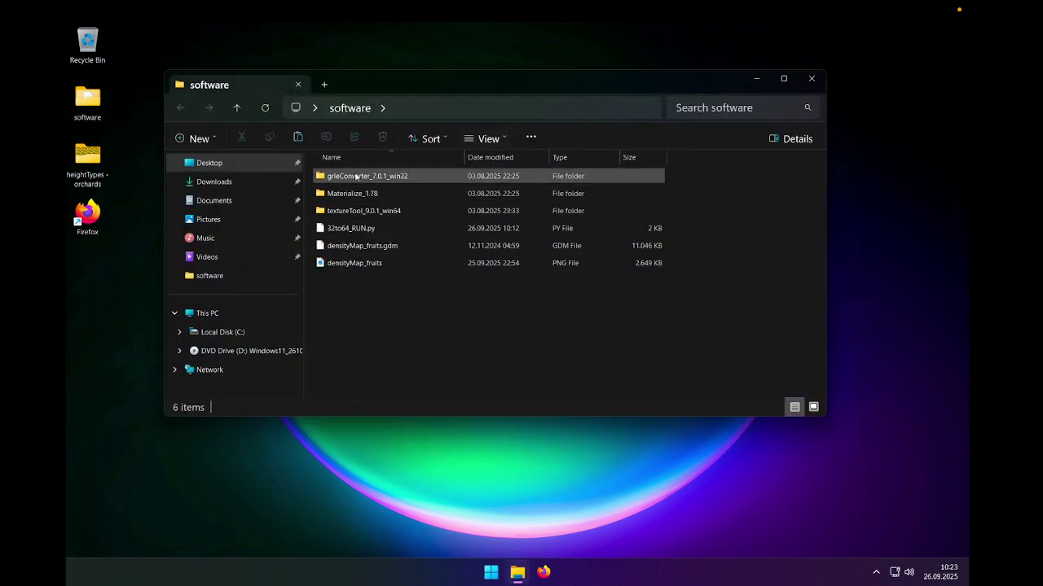
{"action": "mouse_move", "coordinate": [337, 180]}
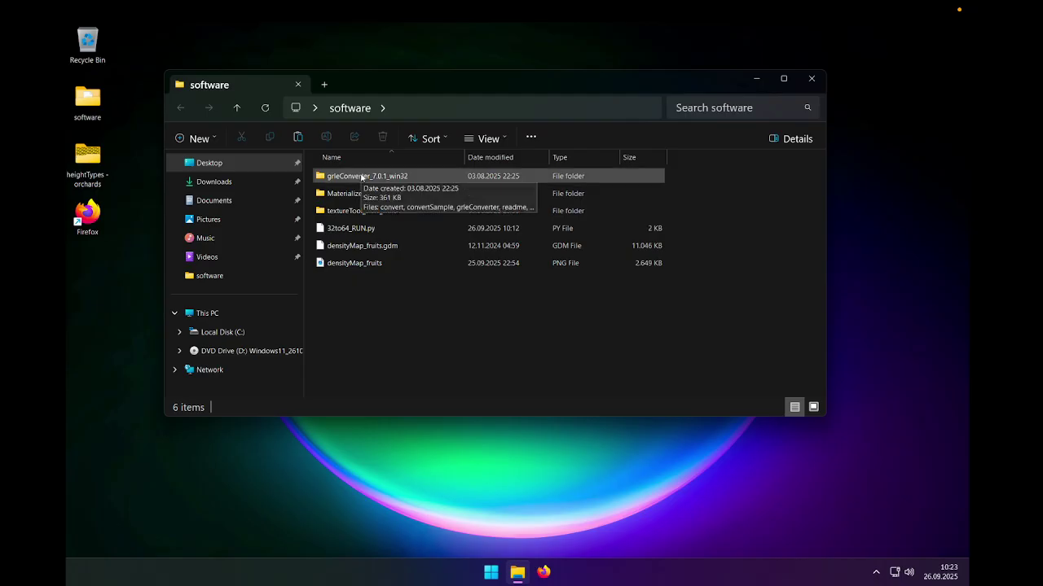
{"action": "double_click", "coordinate": [362, 176]}
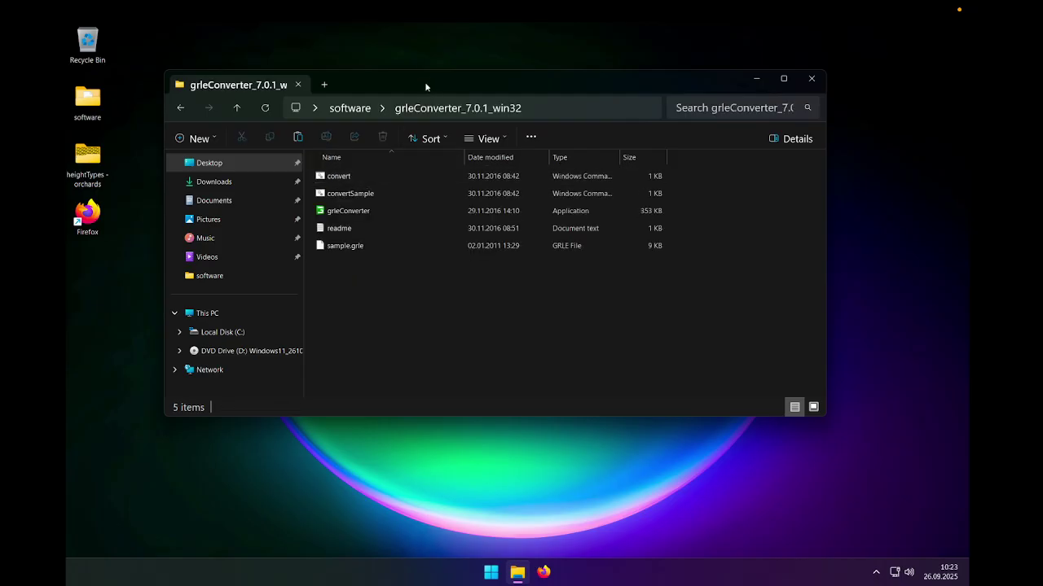
Step: Open the software folder in a second window and arrange it beside the grleConverter folder window
{"action": "left_click_drag", "start_coordinate": [424, 84], "coordinate": [478, 88]}
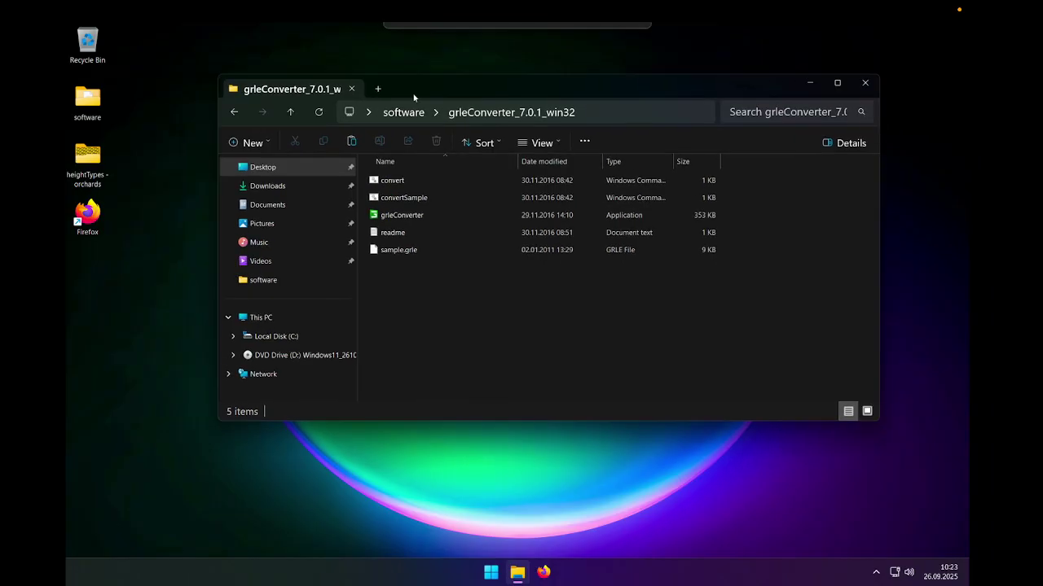
{"action": "right_click", "coordinate": [87, 108]}
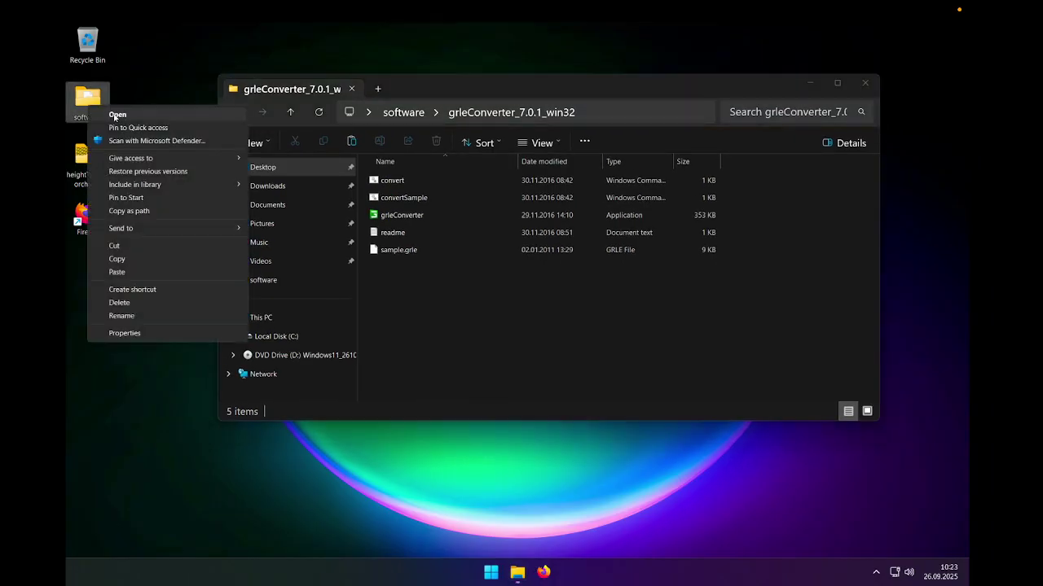
{"action": "left_click", "coordinate": [114, 115]}
{"action": "left_click_drag", "start_coordinate": [477, 105], "coordinate": [735, 234]}
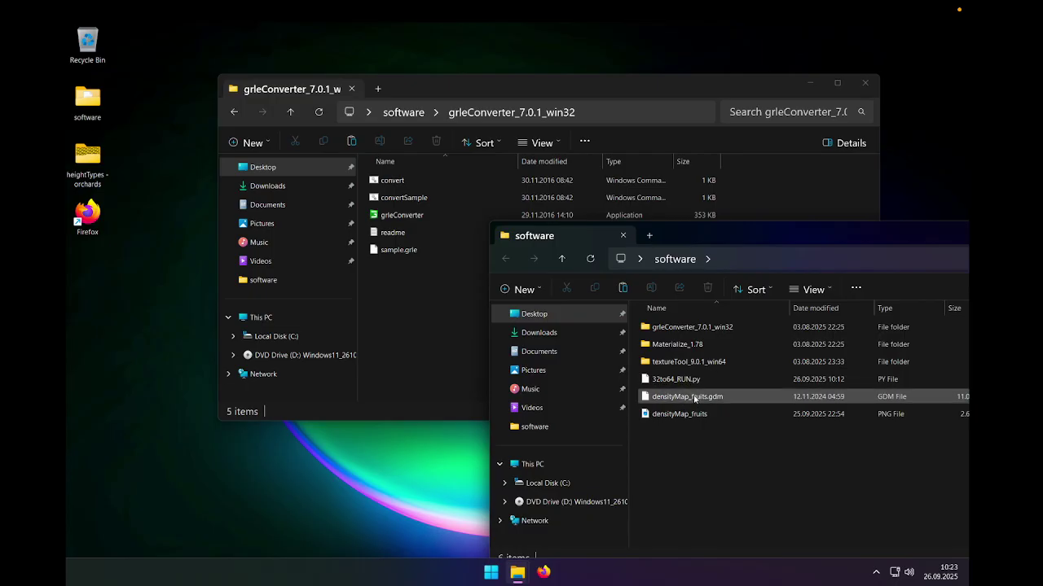
Step: Convert densityMap_fruits.gdm to a PNG with grleConverter's convert script and dismiss the console
{"action": "left_click_drag", "start_coordinate": [708, 397], "coordinate": [387, 181]}
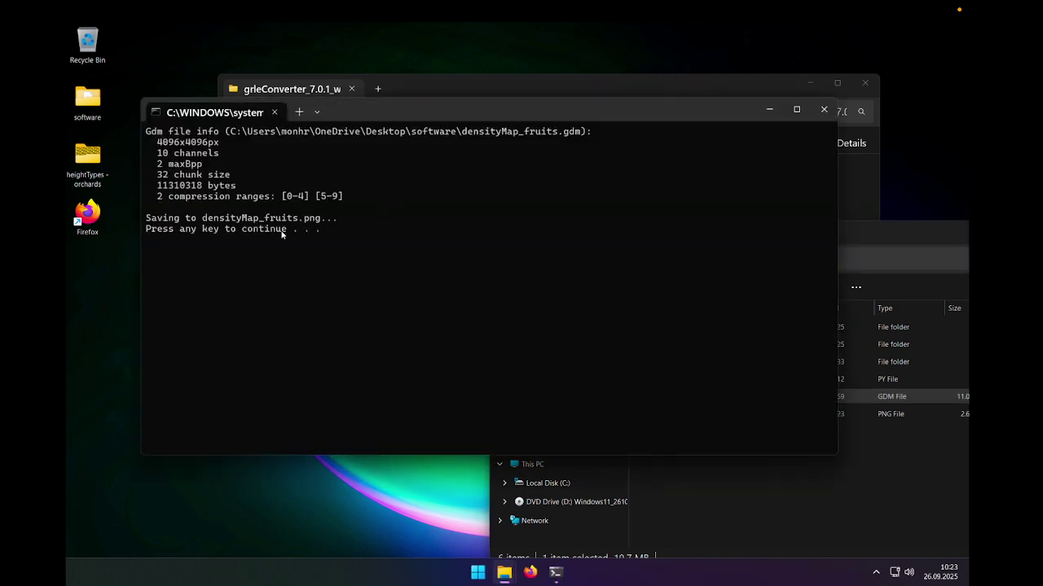
{"action": "key", "text": "Return"}
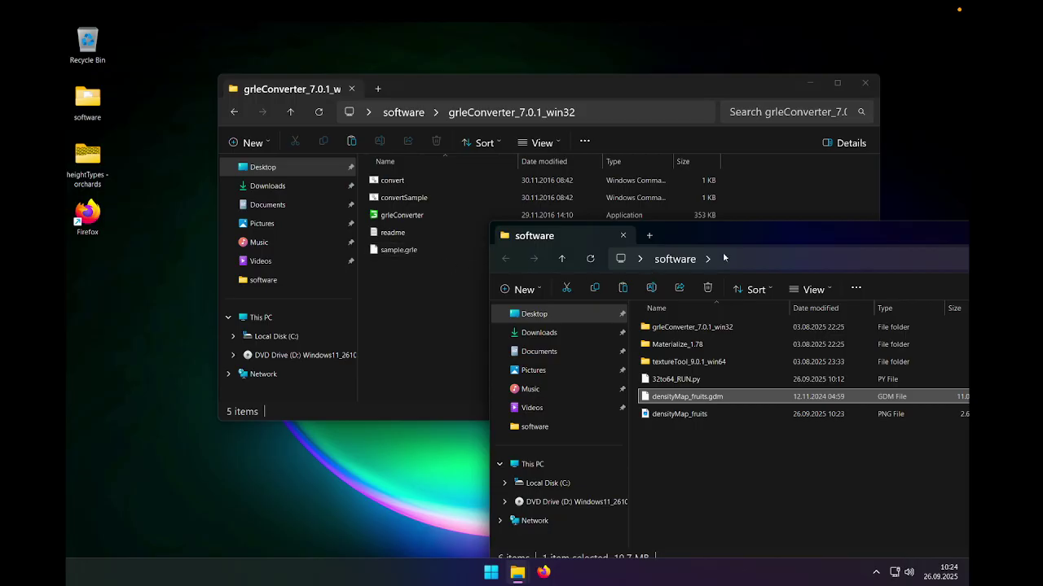
{"action": "left_click_drag", "start_coordinate": [755, 236], "coordinate": [770, 294]}
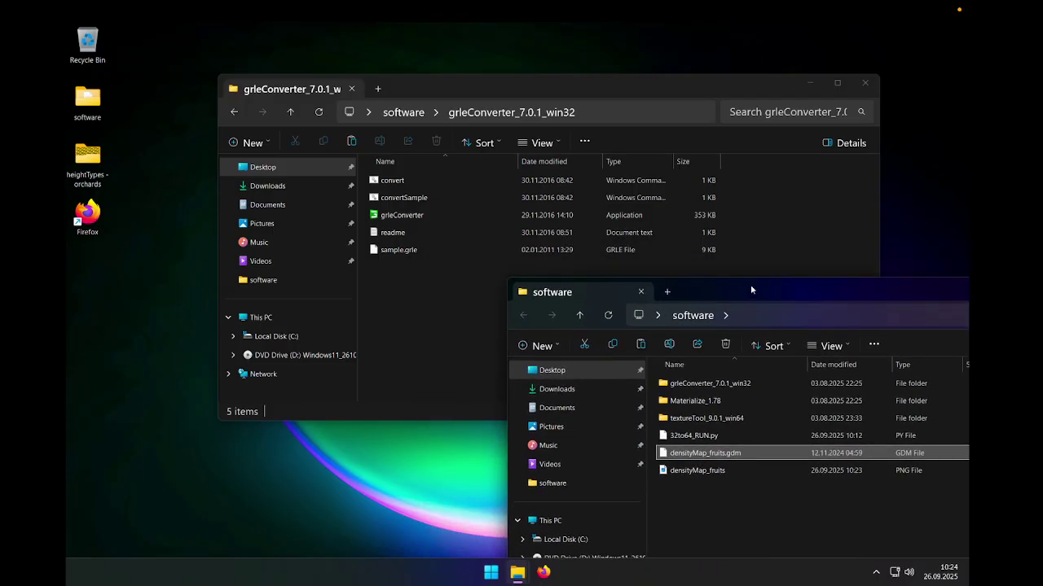
Step: Delete the converted densityMap_fruits PNG from the software folder
{"action": "left_click", "coordinate": [434, 256]}
{"action": "left_click", "coordinate": [905, 285]}
{"action": "left_click_drag", "start_coordinate": [905, 285], "coordinate": [834, 261]}
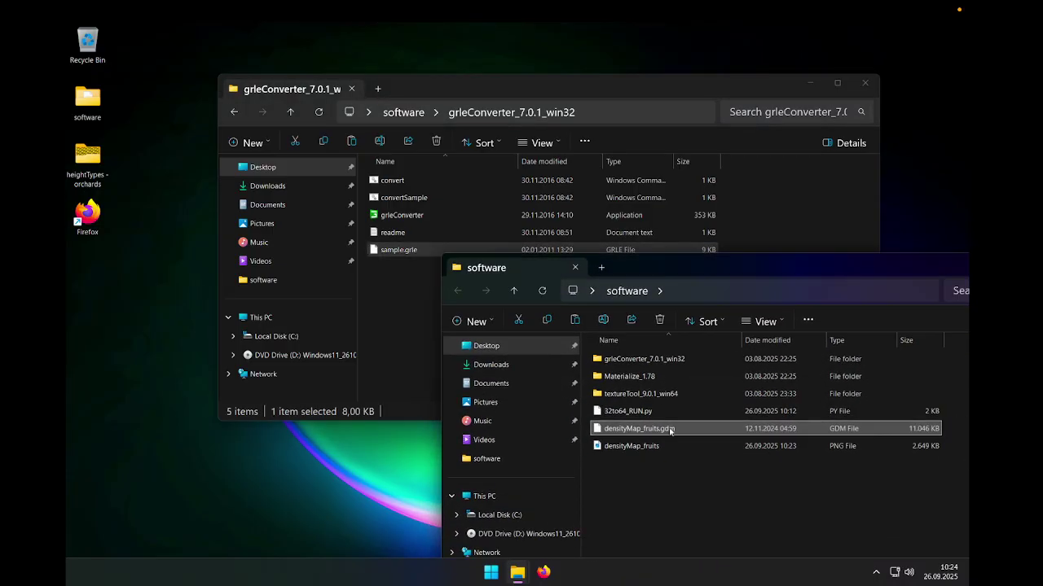
{"action": "left_click", "coordinate": [643, 450], "text": "ctrl"}
{"action": "left_click", "coordinate": [644, 450]}
{"action": "right_click", "coordinate": [643, 448]}
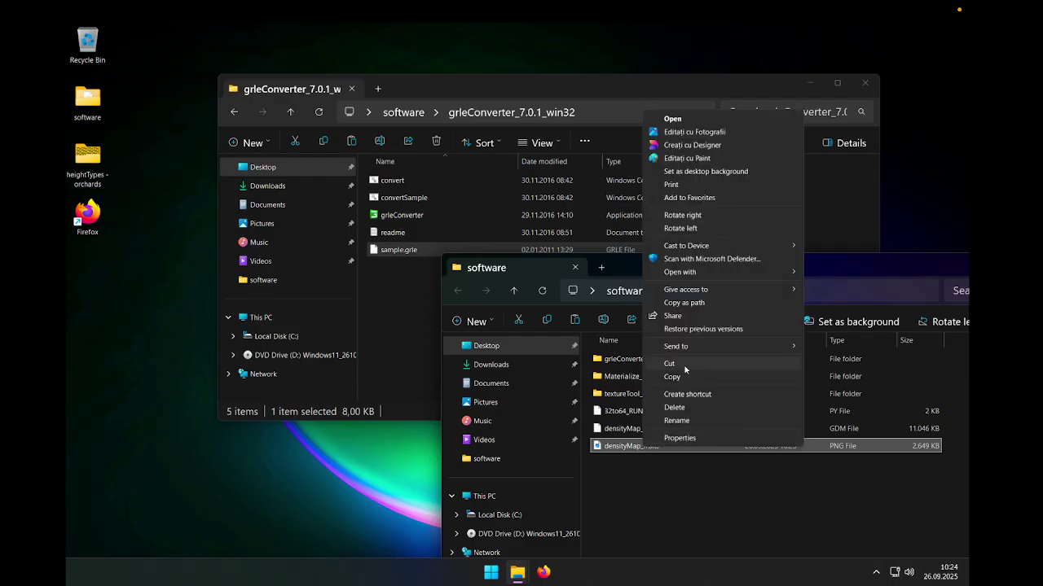
{"action": "left_click", "coordinate": [692, 407]}
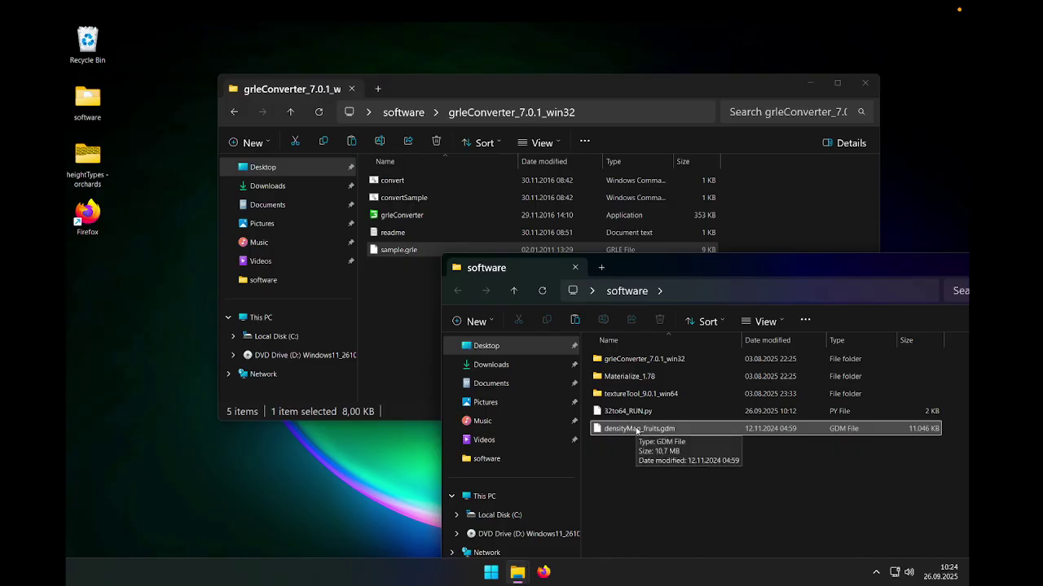
Step: Run the convert script on densityMap_fruits.gdm again to regenerate the PNG, and close the grleConverter window
{"action": "left_click_drag", "start_coordinate": [637, 431], "coordinate": [381, 180]}
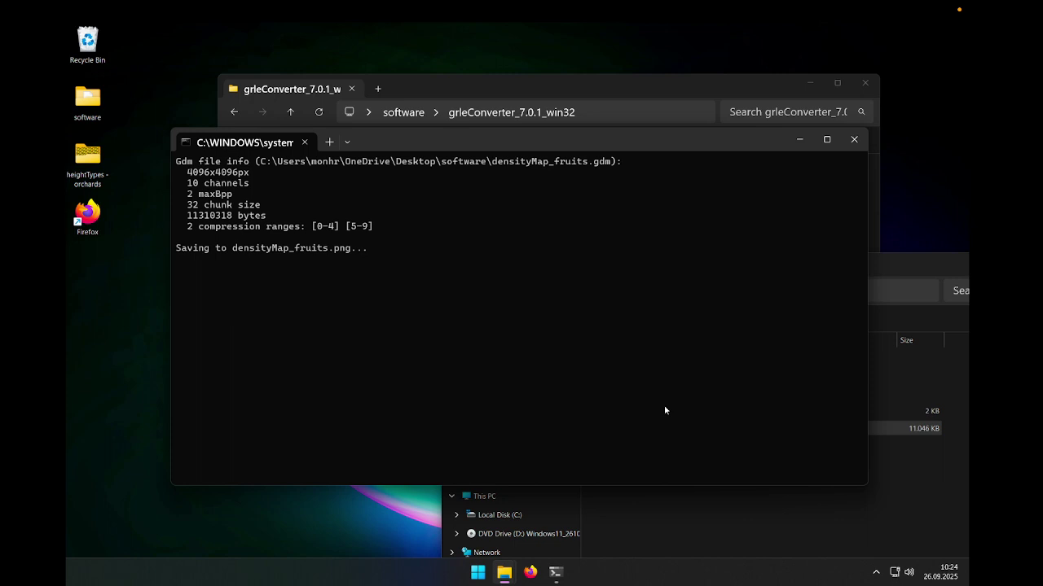
{"action": "key", "text": "Return"}
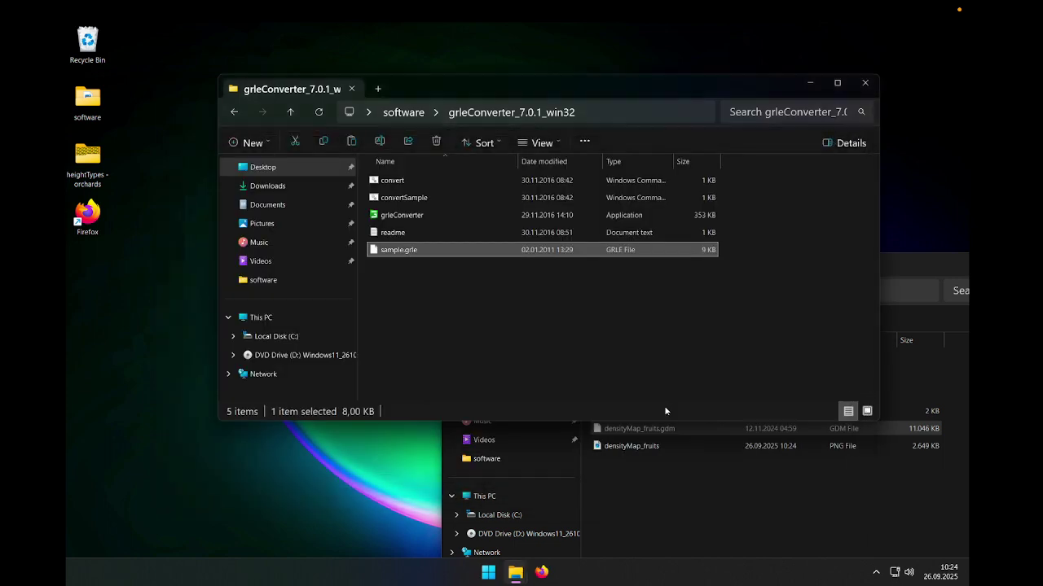
{"action": "left_click", "coordinate": [675, 463]}
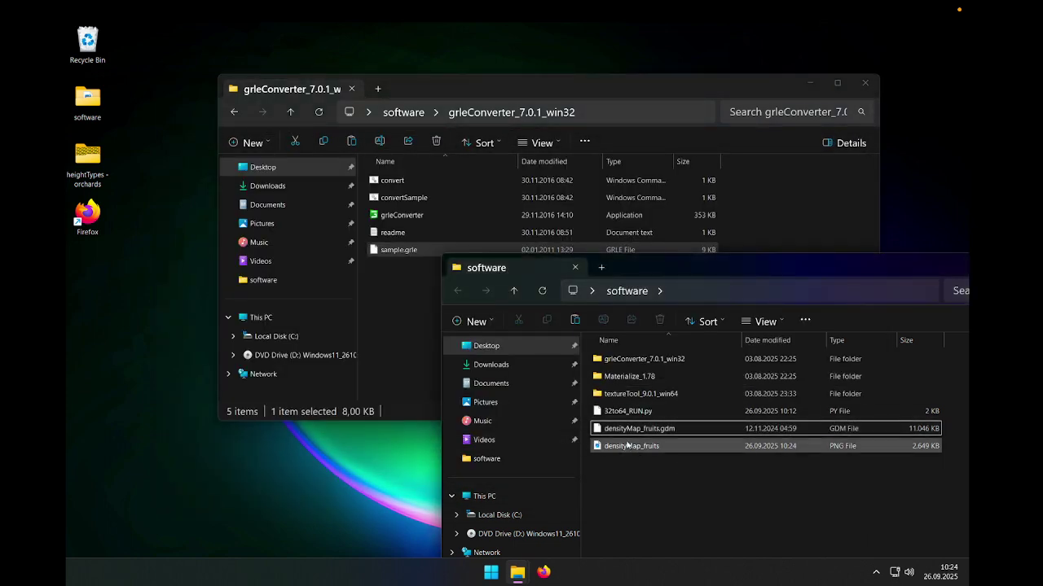
{"action": "left_click_drag", "start_coordinate": [766, 264], "coordinate": [504, 128]}
{"action": "left_click", "coordinate": [864, 83]}
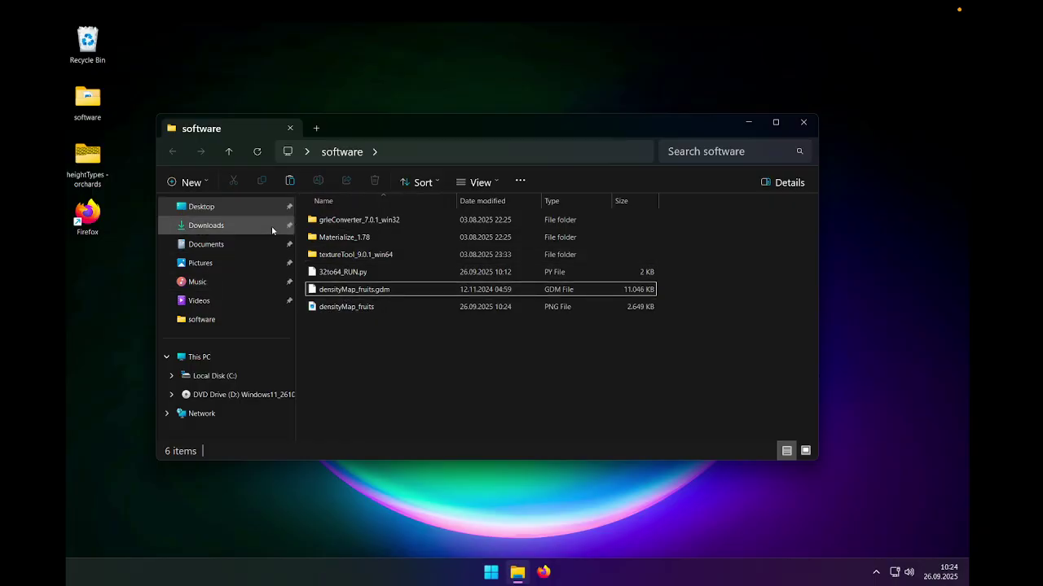
Step: Run the python-3.13.7-arm64 installer from the Downloads folder as administrator and allow it to make changes
{"action": "left_click", "coordinate": [236, 225]}
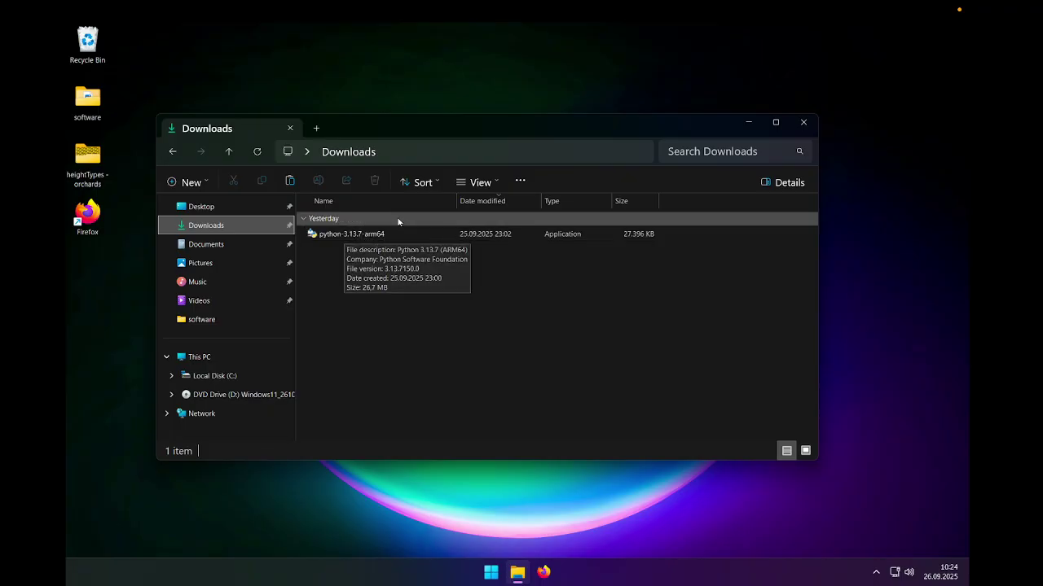
{"action": "right_click", "coordinate": [350, 237]}
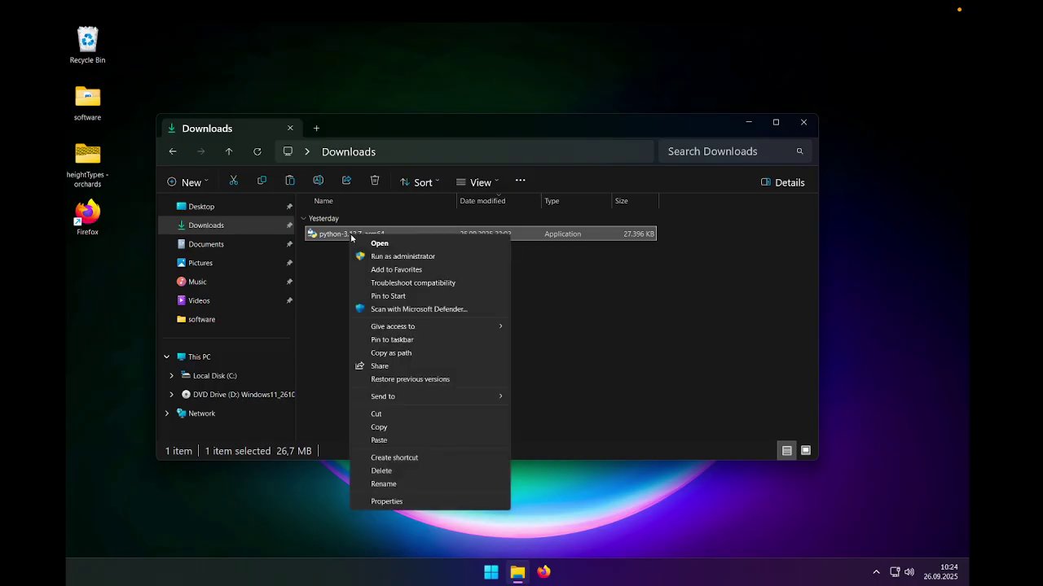
{"action": "mouse_move", "coordinate": [435, 16]}
{"action": "left_click", "coordinate": [411, 284]}
{"action": "right_click", "coordinate": [352, 234]}
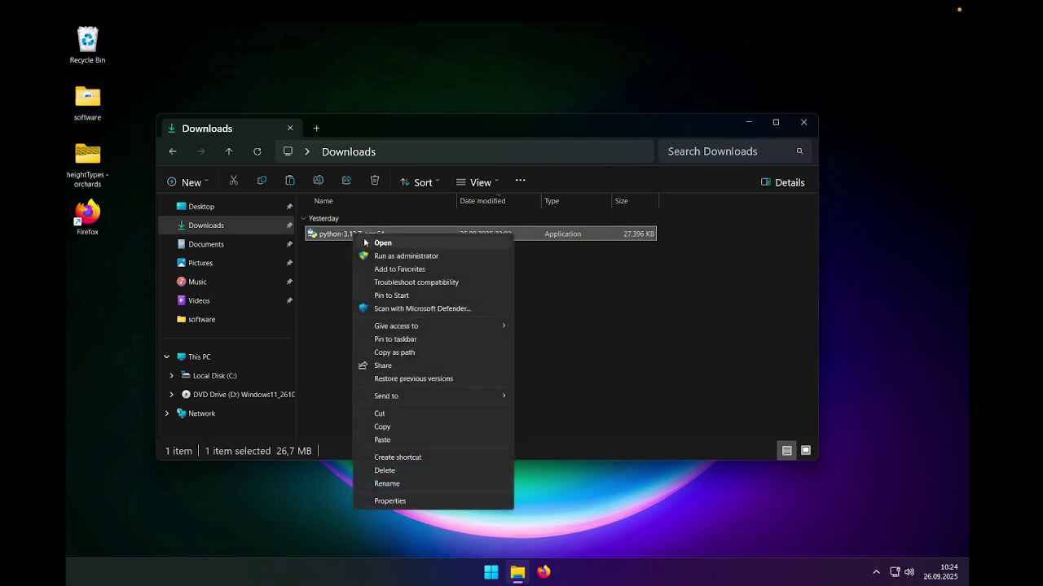
{"action": "left_click", "coordinate": [388, 257]}
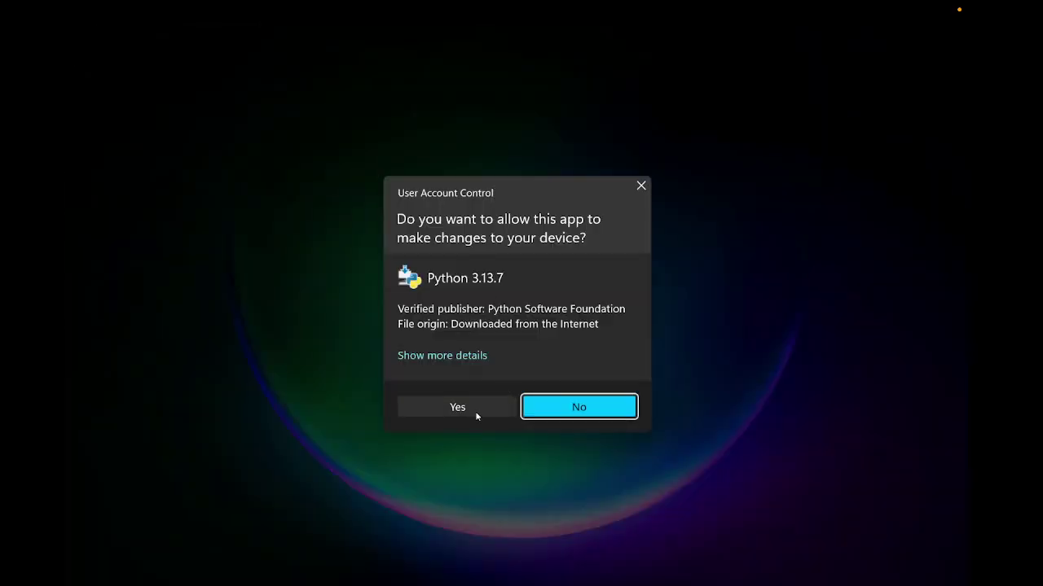
{"action": "left_click", "coordinate": [478, 415]}
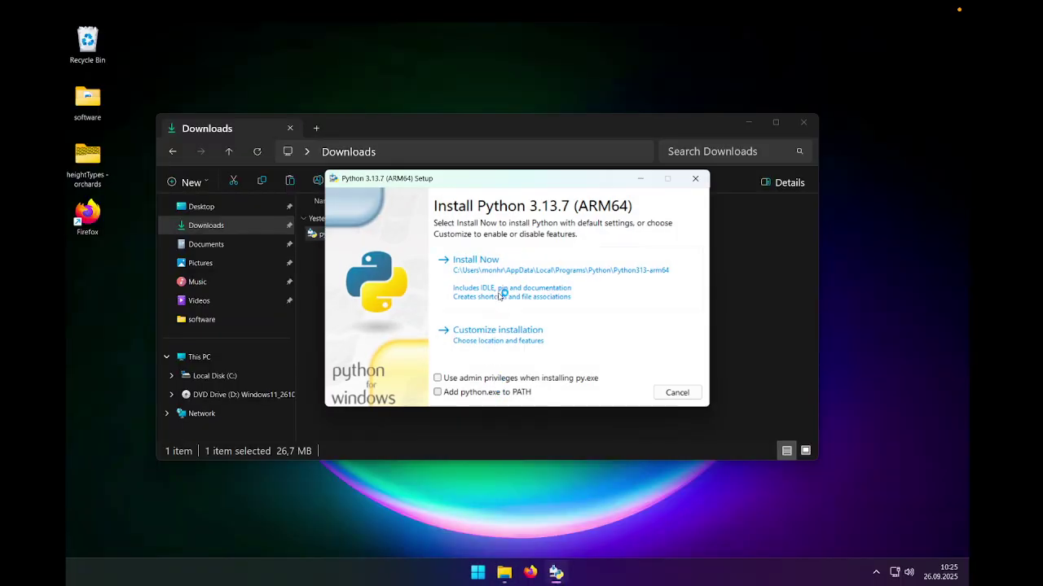
Step: Install Python 3.13.7 with default settings, admin privileges for py.exe and python.exe added to PATH, and close the setup
{"action": "left_click", "coordinate": [439, 378]}
{"action": "left_click", "coordinate": [438, 393]}
{"action": "left_click", "coordinate": [500, 270]}
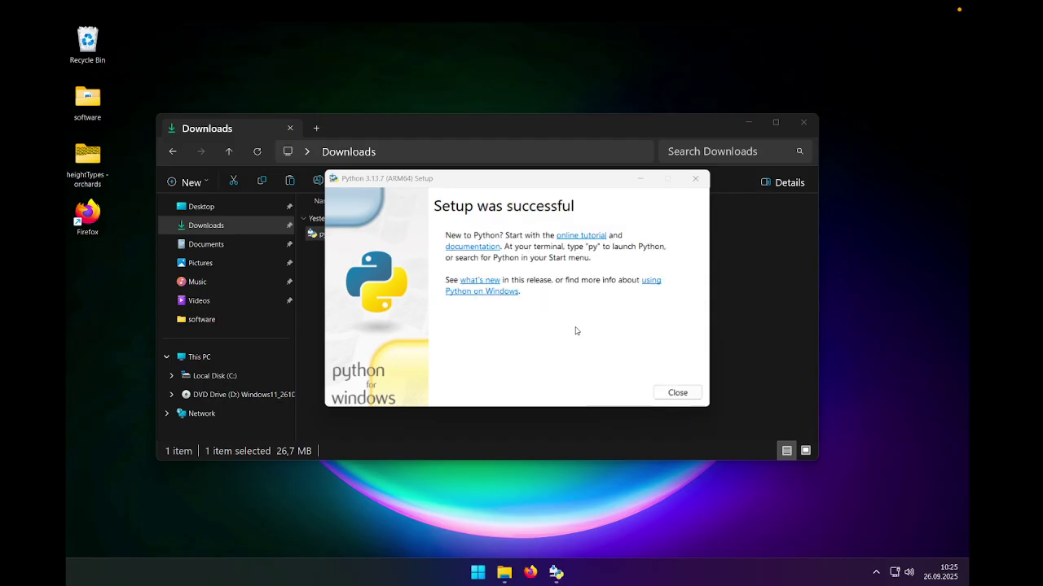
{"action": "left_click", "coordinate": [679, 391]}
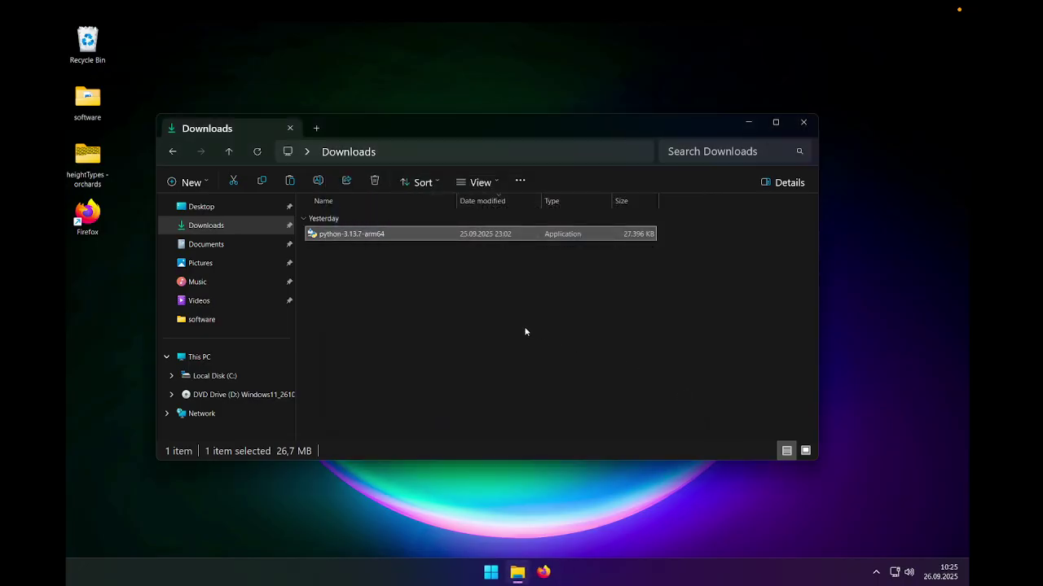
Step: Close the Downloads window and open the software folder from the desktop
{"action": "left_click", "coordinate": [372, 268]}
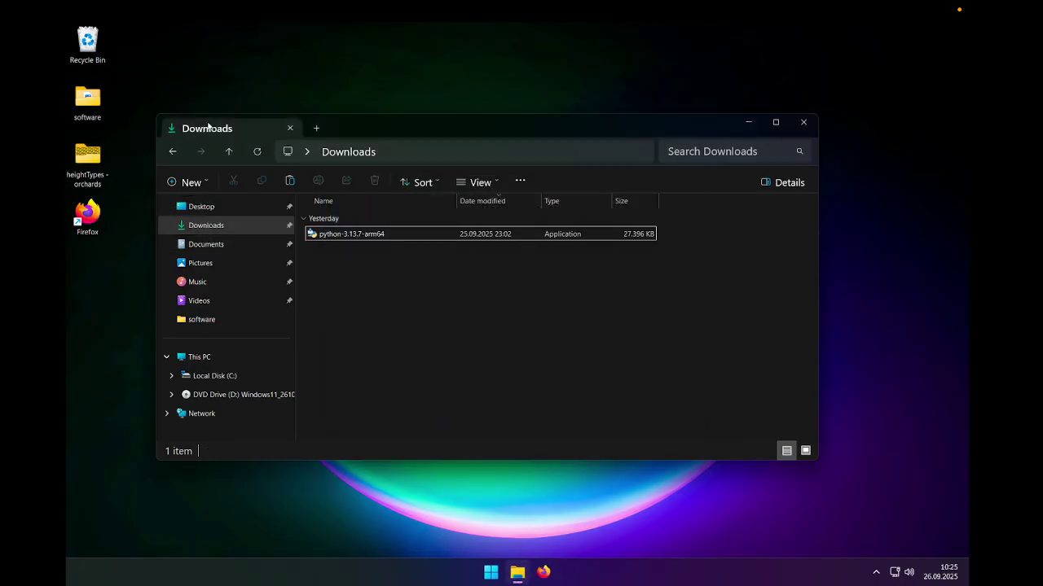
{"action": "left_click", "coordinate": [291, 128]}
{"action": "double_click", "coordinate": [87, 98]}
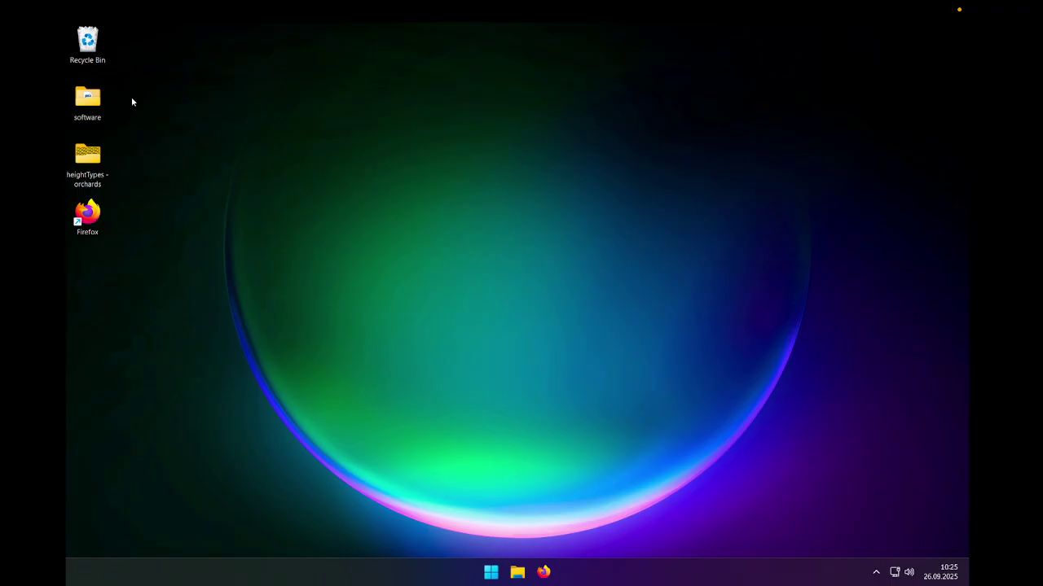
Step: Open a terminal in the software folder and arrange its window over the folder
{"action": "left_click_drag", "start_coordinate": [432, 135], "coordinate": [484, 121]}
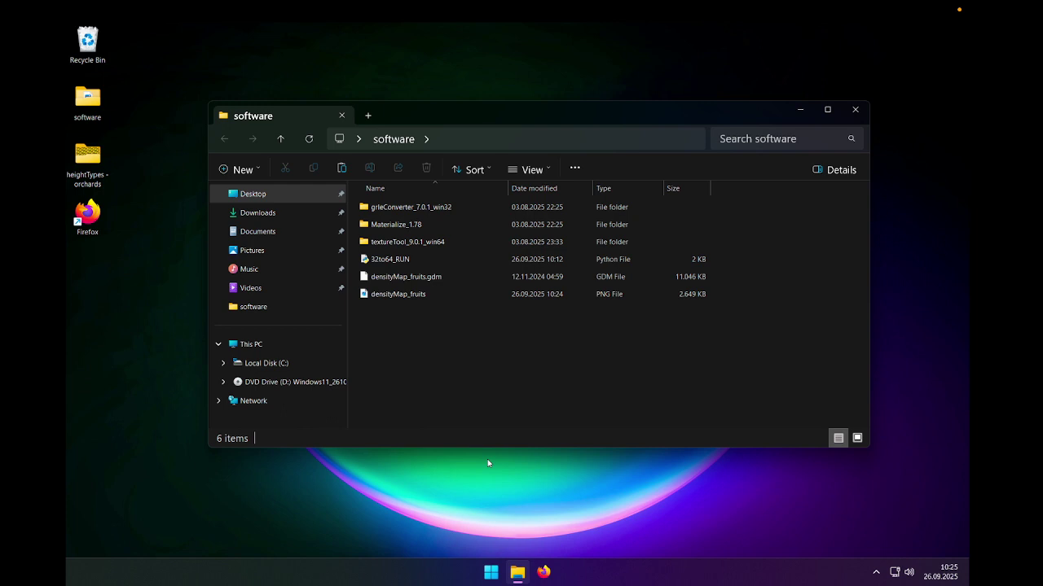
{"action": "right_click", "coordinate": [474, 390]}
{"action": "left_click", "coordinate": [526, 328]}
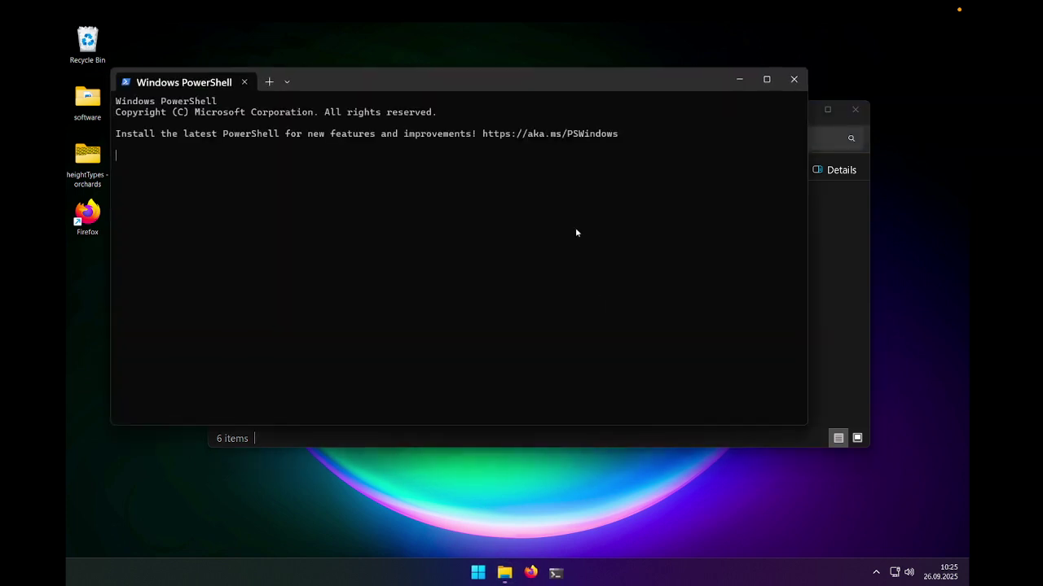
{"action": "left_click_drag", "start_coordinate": [458, 78], "coordinate": [538, 140]}
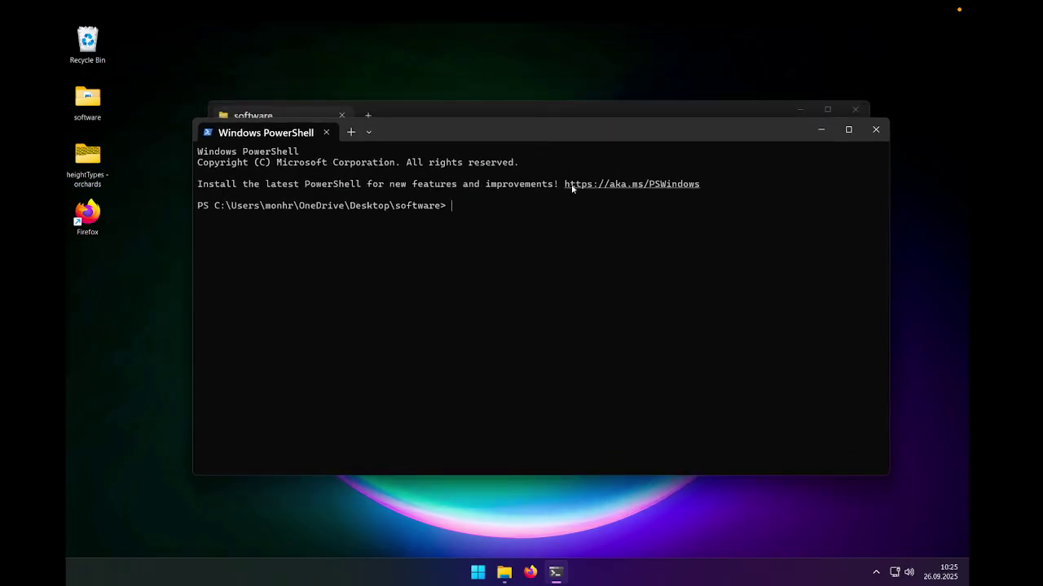
Step: Switch to Finder on the Mac and open readMEfirst.xml from the FS25_MultifruitPack_PREFAB folder in Downloads (Descărcări)
{"action": "key", "text": "ctrl+Left"}
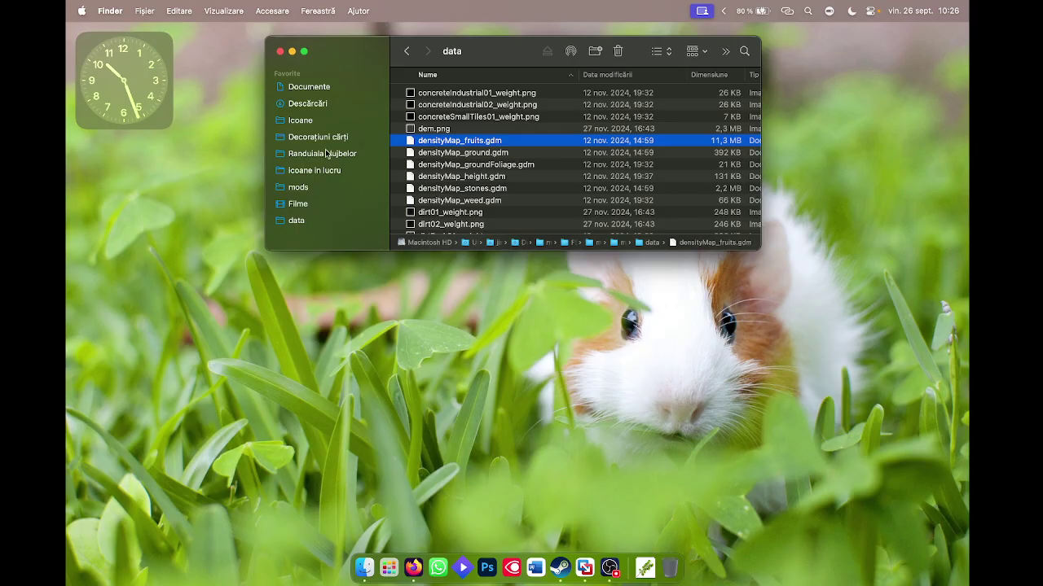
{"action": "left_click", "coordinate": [309, 106]}
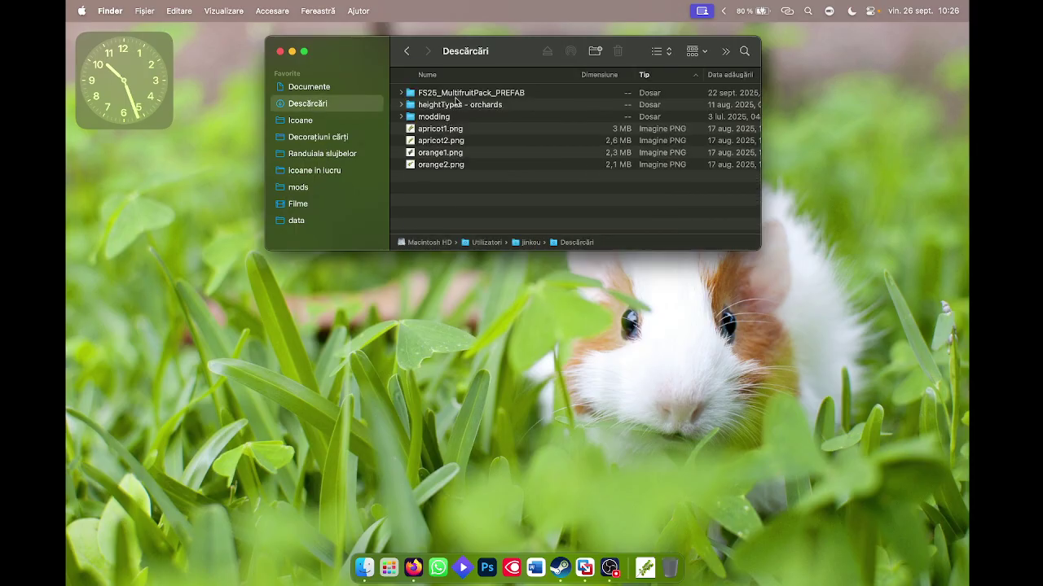
{"action": "double_click", "coordinate": [456, 95]}
{"action": "double_click", "coordinate": [444, 154]}
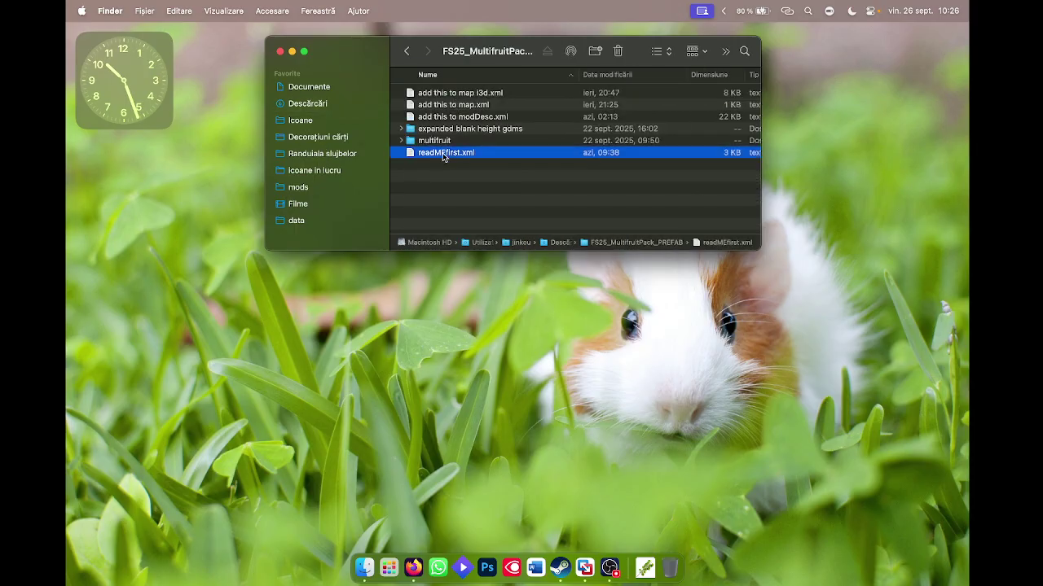
Step: Copy the line "py -m pip install Pillow" from the readme and close the document
{"action": "scroll", "coordinate": [210, 195], "scroll_direction": "down", "scroll_amount": 5}
{"action": "scroll", "coordinate": [210, 195], "scroll_direction": "down", "scroll_amount": 10}
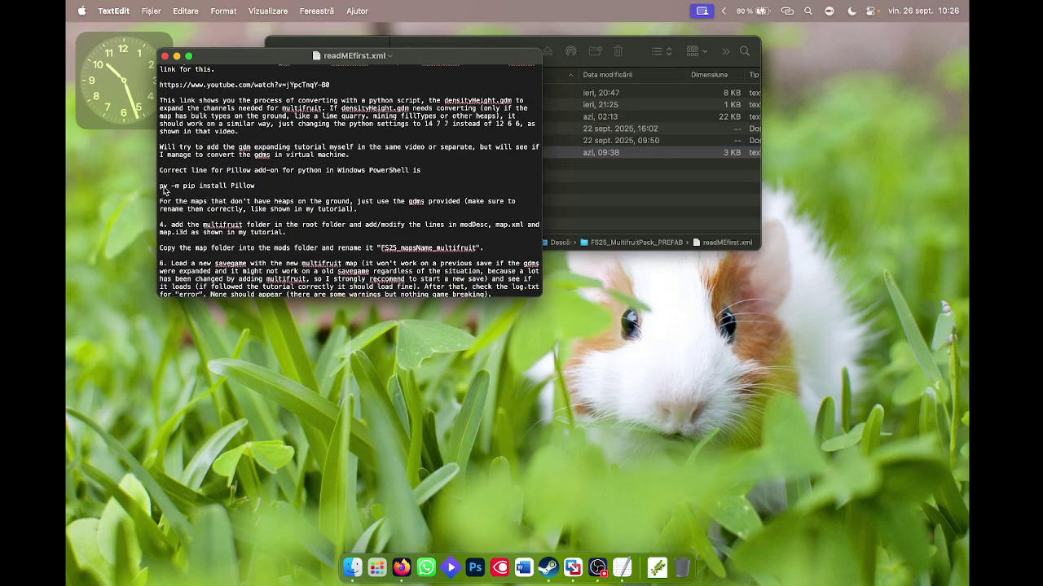
{"action": "left_click_drag", "start_coordinate": [160, 186], "coordinate": [256, 190]}
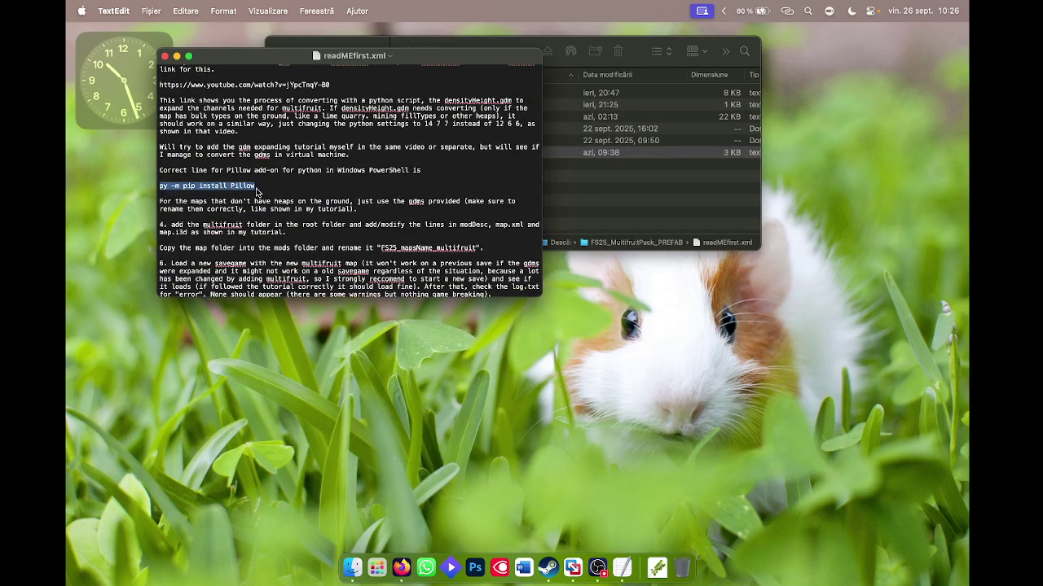
{"action": "key", "text": "super+c"}
{"action": "left_click", "coordinate": [164, 56]}
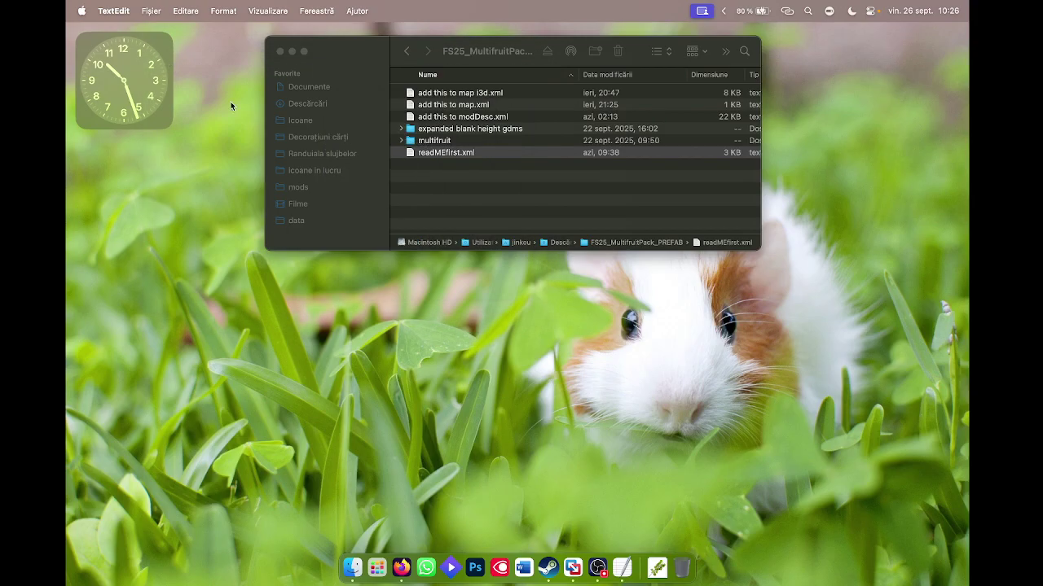
Step: Switch back to Windows PowerShell, run the pasted command "py -m pip install Pillow" and close the terminal
{"action": "key", "text": "ctrl+Right"}
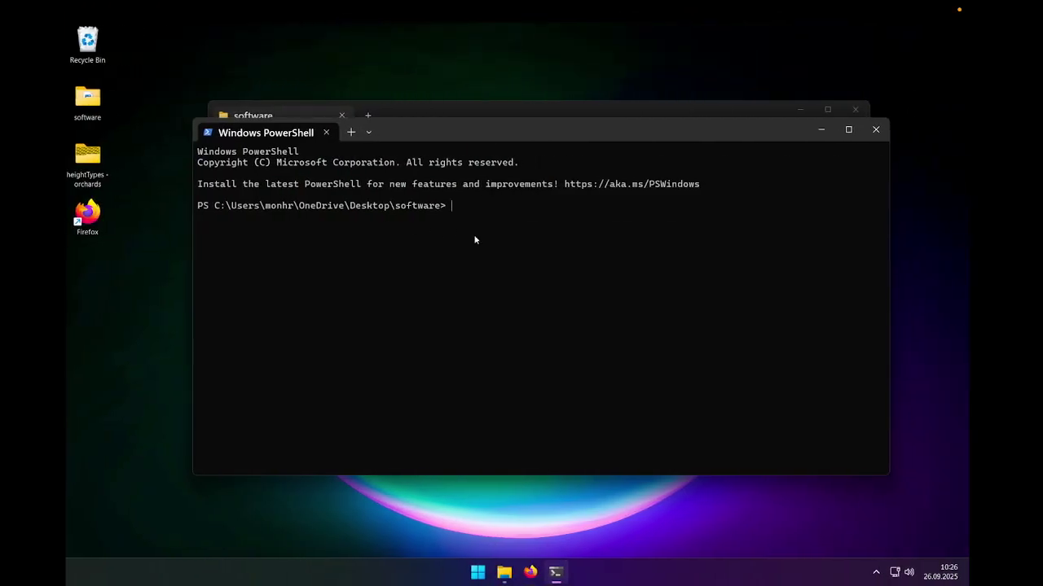
{"action": "key", "text": "ctrl+v"}
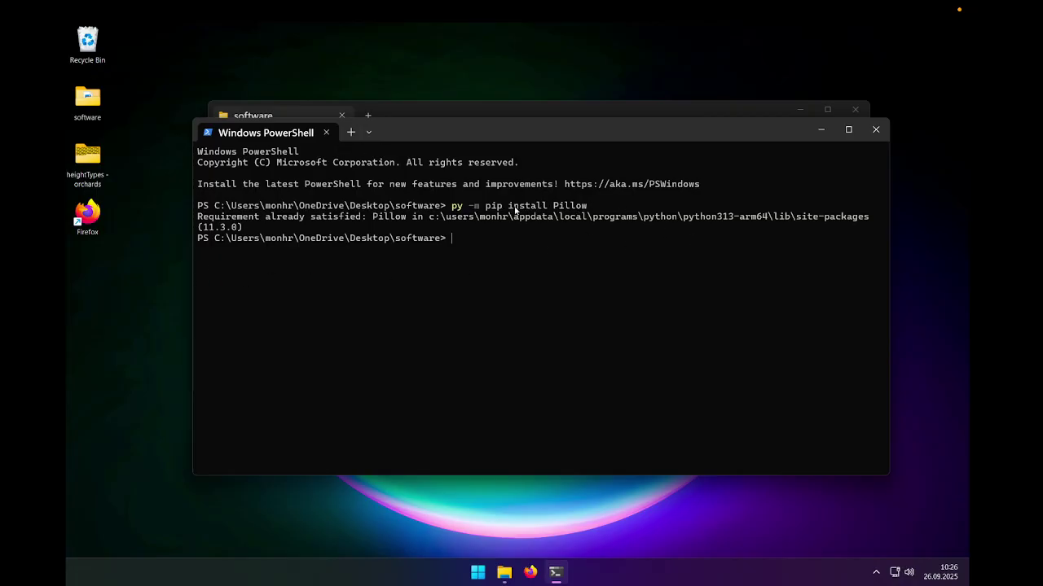
{"action": "left_click", "coordinate": [327, 132]}
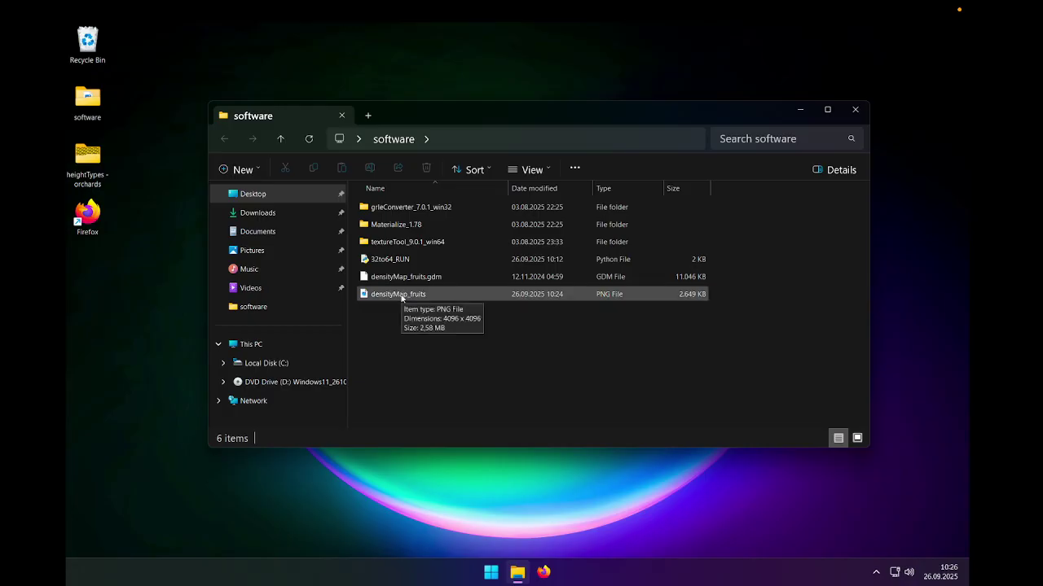
Step: Copy the file path of the densityMap_fruits PNG in the software folder
{"action": "right_click", "coordinate": [401, 298]}
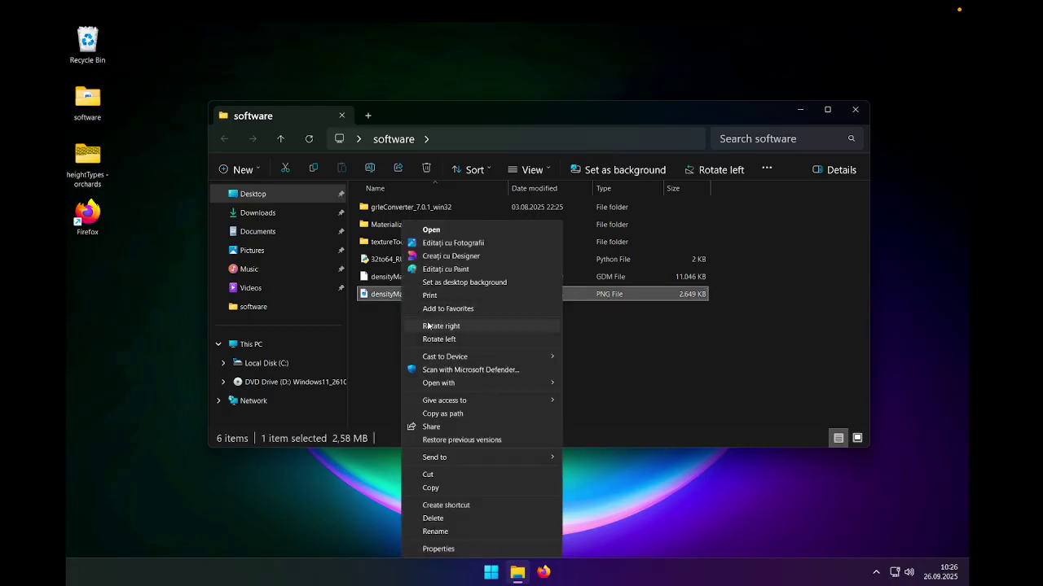
{"action": "left_click", "coordinate": [447, 414]}
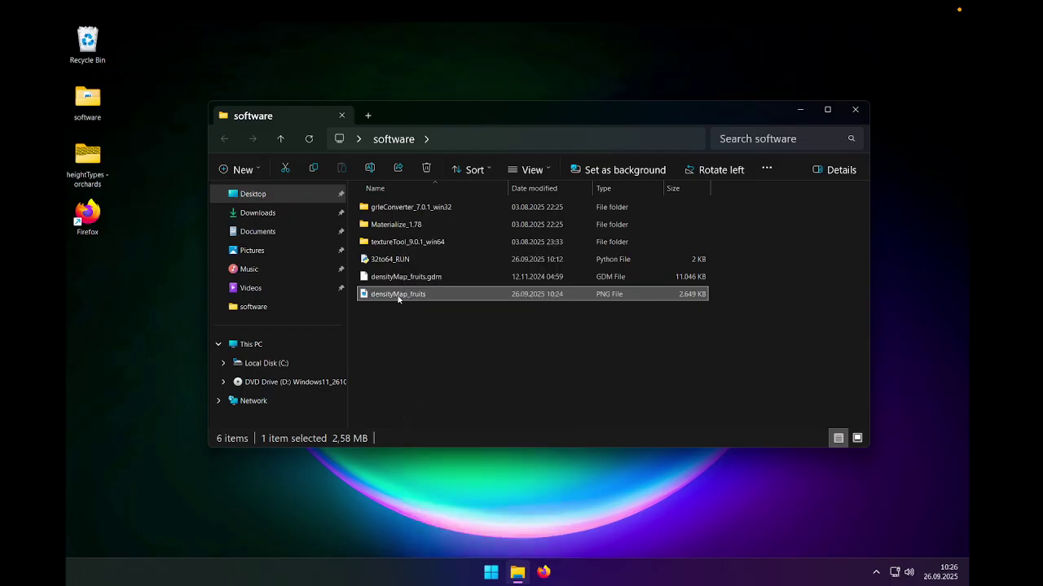
{"action": "mouse_move", "coordinate": [402, 299]}
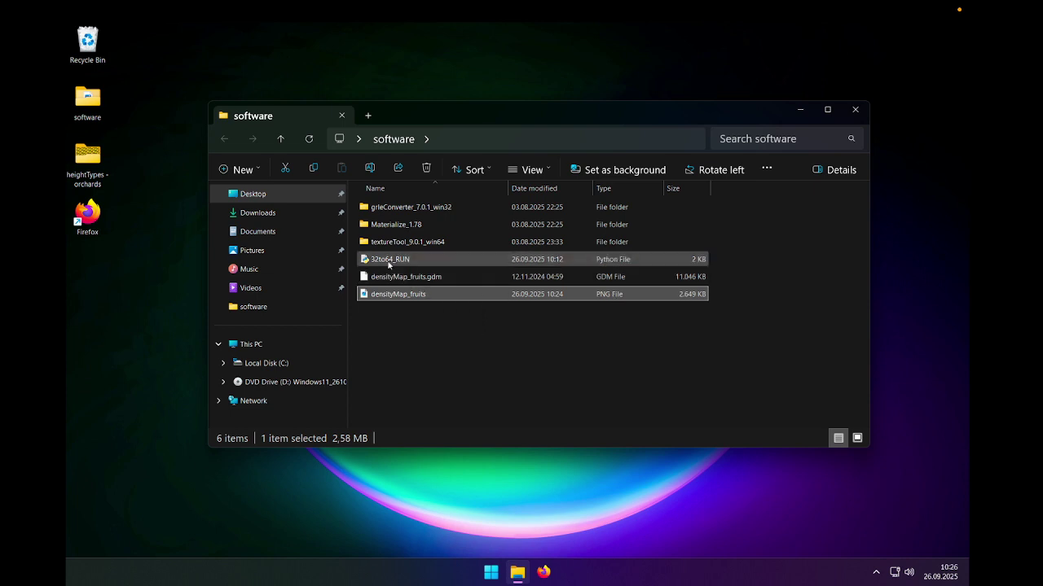
Step: Open the 32to64_RUN Python script for editing in IDLE 3.13 (ARM64)
{"action": "right_click", "coordinate": [390, 261]}
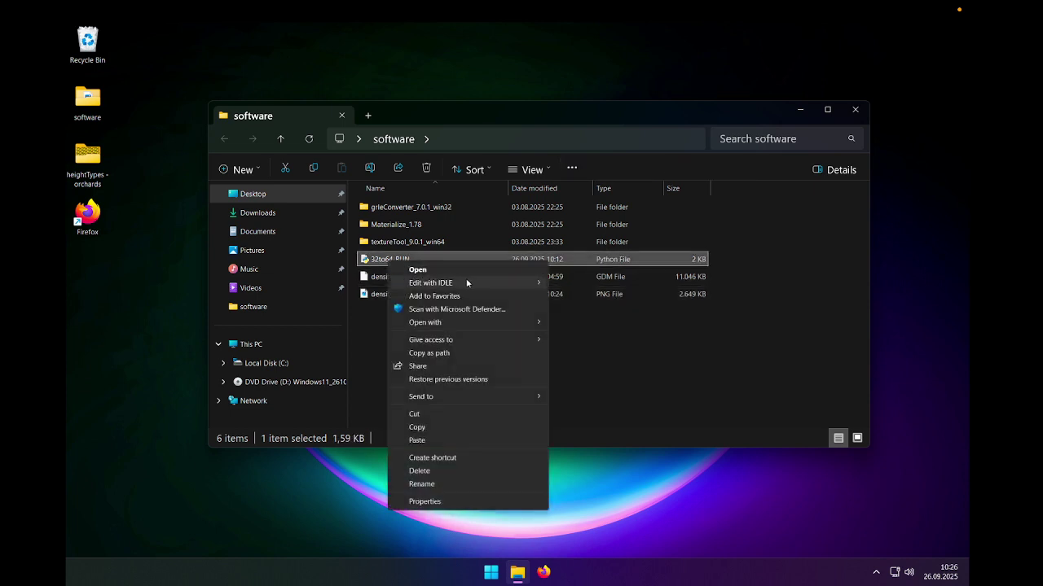
{"action": "mouse_move", "coordinate": [470, 283]}
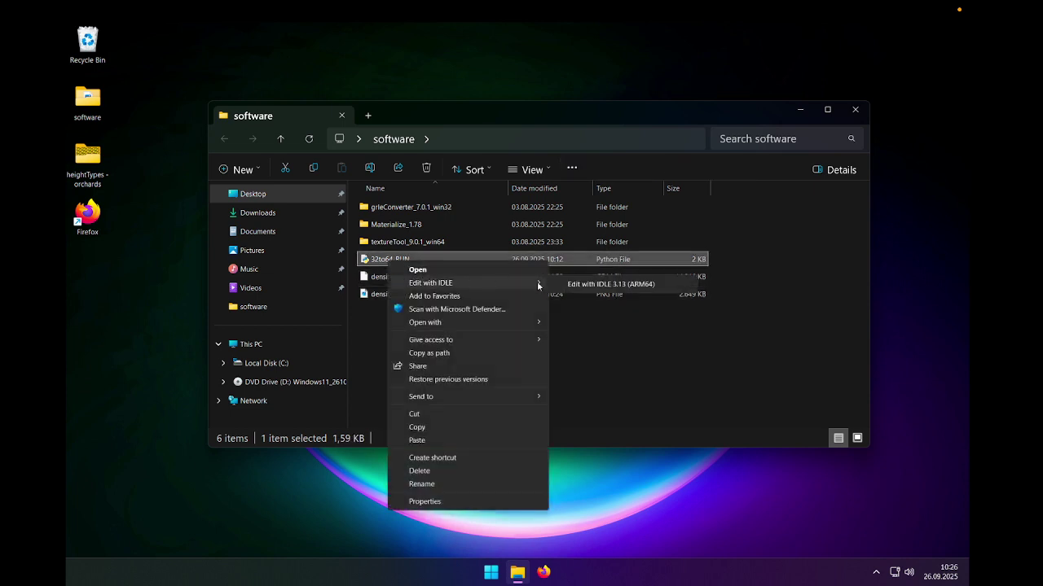
{"action": "left_click", "coordinate": [579, 285]}
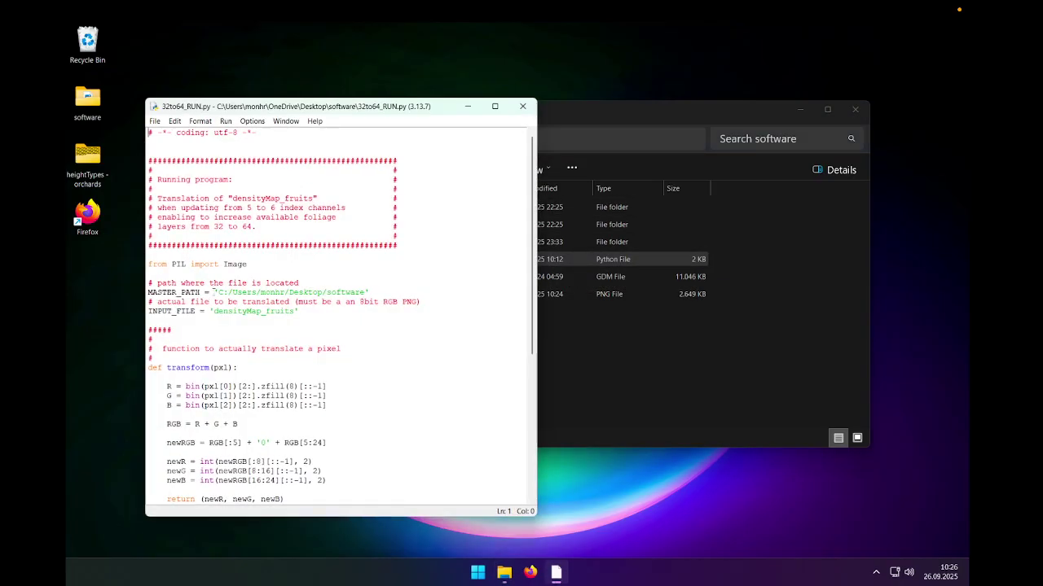
Step: Replace the MASTER_PATH value with the copied path and trim the quotes and file name so it ends at software
{"action": "left_click_drag", "start_coordinate": [216, 291], "coordinate": [370, 291]}
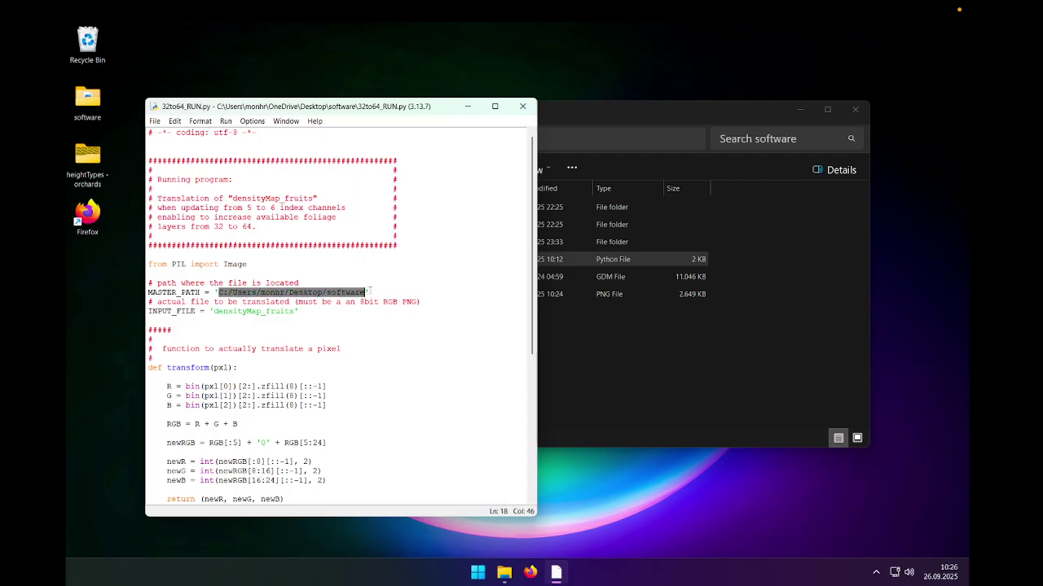
{"action": "key", "text": "ctrl+v"}
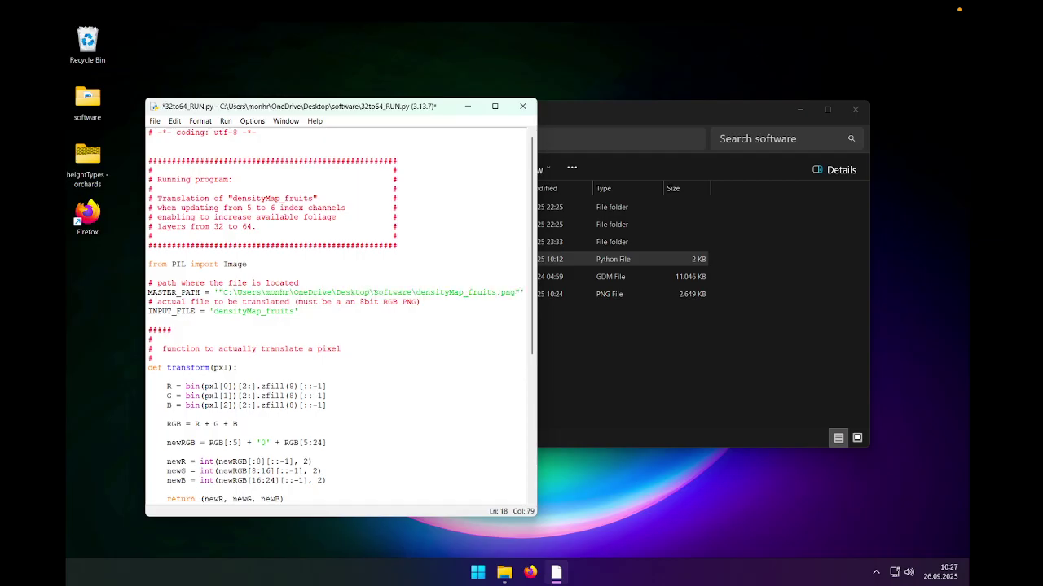
{"action": "key", "text": "BackSpace"}
{"action": "key", "text": "BackSpace"}
{"action": "key", "text": "BackSpace"}
{"action": "key", "text": "BackSpace"}
{"action": "key", "text": "BackSpace"}
{"action": "key", "text": "BackSpace"}
{"action": "key", "text": "BackSpace"}
{"action": "key", "text": "BackSpace"}
{"action": "key", "text": "BackSpace"}
{"action": "key", "text": "BackSpace"}
{"action": "key", "text": "BackSpace"}
{"action": "key", "text": "BackSpace"}
{"action": "key", "text": "BackSpace"}
{"action": "key", "text": "BackSpace"}
{"action": "key", "text": "BackSpace"}
{"action": "key", "text": "BackSpace"}
{"action": "key", "text": "BackSpace"}
{"action": "key", "text": "BackSpace"}
{"action": "key", "text": "BackSpace"}
{"action": "key", "text": "BackSpace"}
{"action": "key", "text": "BackSpace"}
{"action": "key", "text": "BackSpace"}
{"action": "key", "text": "BackSpace"}
{"action": "key", "text": "BackSpace"}
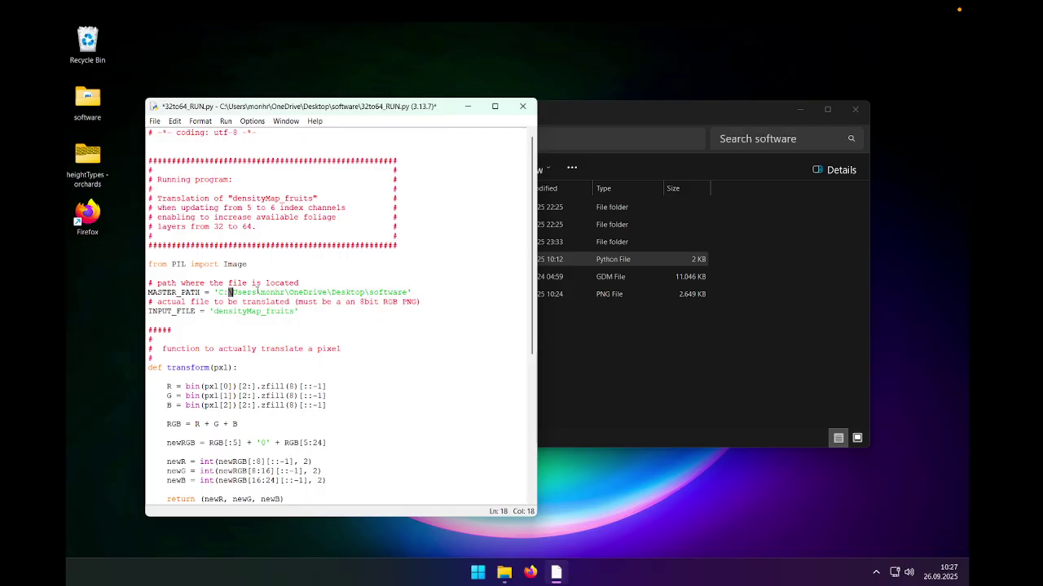
Step: Change all the backslashes in the MASTER_PATH value to forward slashes
{"action": "type", "text": "/"}
{"action": "double_click", "coordinate": [258, 291]}
{"action": "type", "text": "/"}
{"action": "type", "text": "/"}
{"action": "double_click", "coordinate": [329, 292]}
{"action": "type", "text": "/"}
{"action": "double_click", "coordinate": [367, 291]}
{"action": "type", "text": "/"}
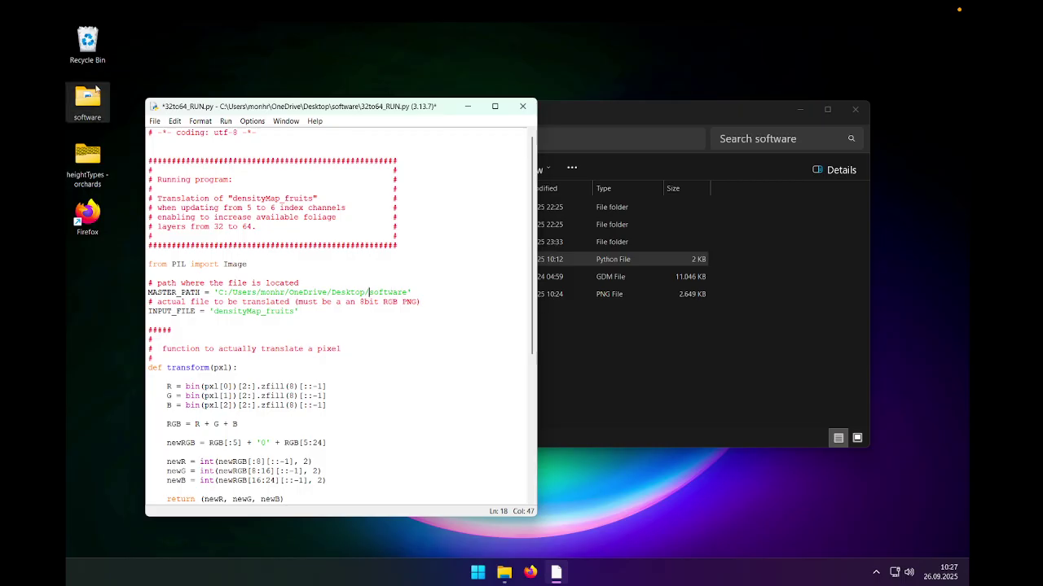
Step: Save the 32to64_RUN script, close IDLE and return to the software folder with nothing selected
{"action": "left_click", "coordinate": [154, 120]}
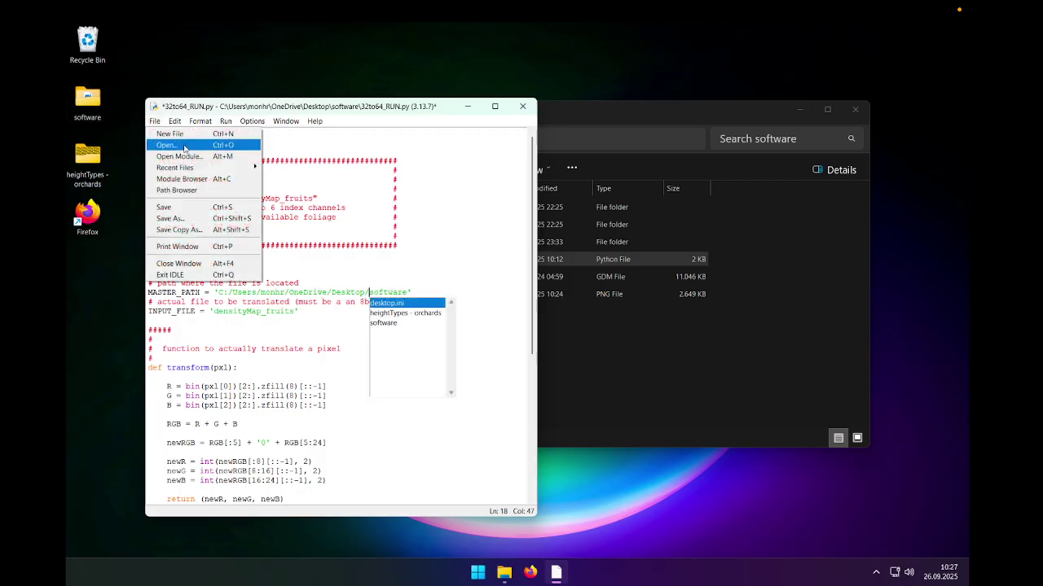
{"action": "left_click", "coordinate": [167, 207]}
{"action": "left_click", "coordinate": [521, 107]}
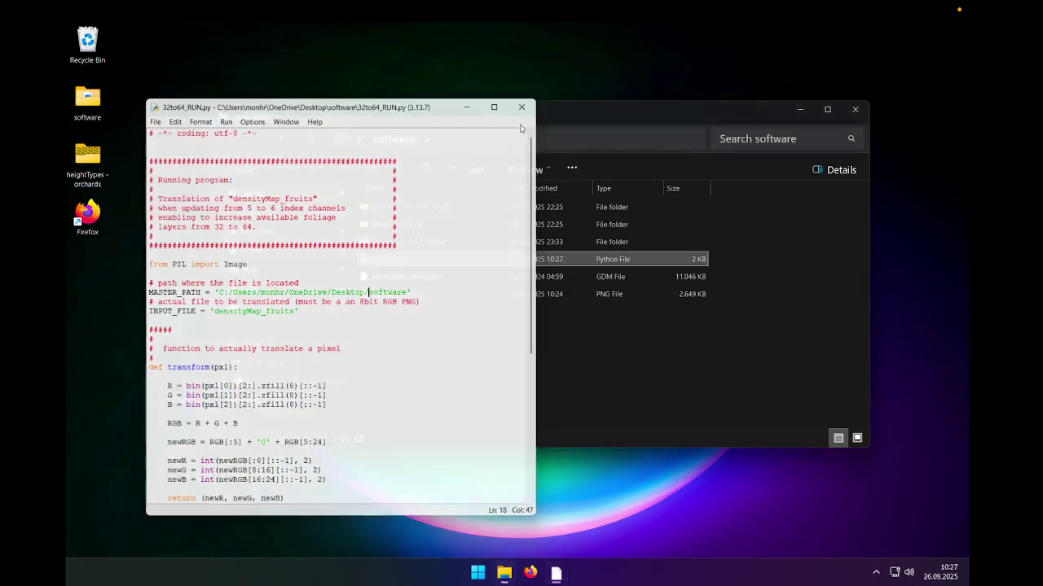
{"action": "left_click", "coordinate": [435, 354]}
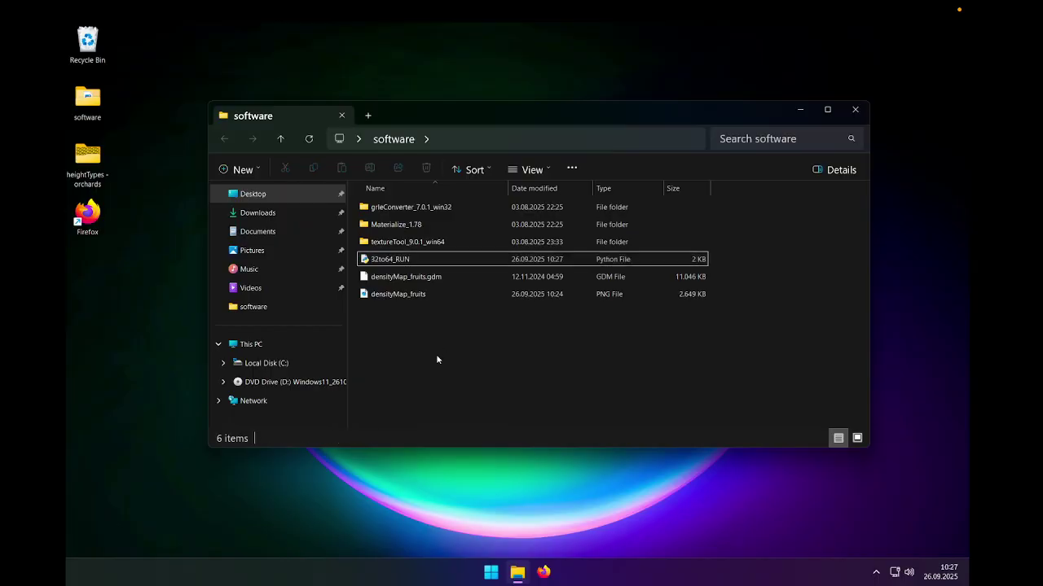
Step: Open a terminal in the software folder, run "python 32to64_RUN.py" and inspect the path in its output
{"action": "right_click", "coordinate": [436, 360]}
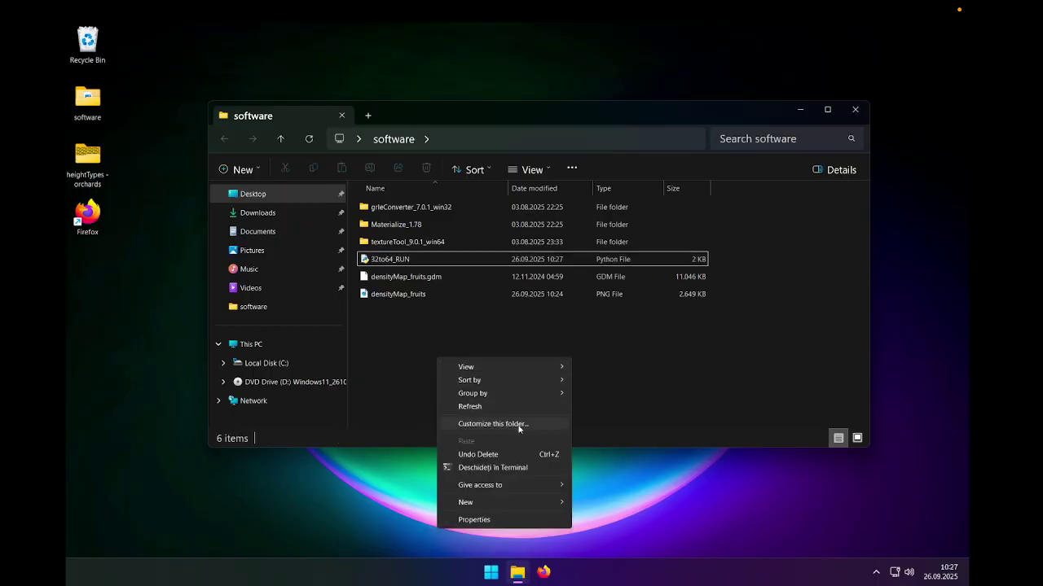
{"action": "left_click", "coordinate": [532, 466]}
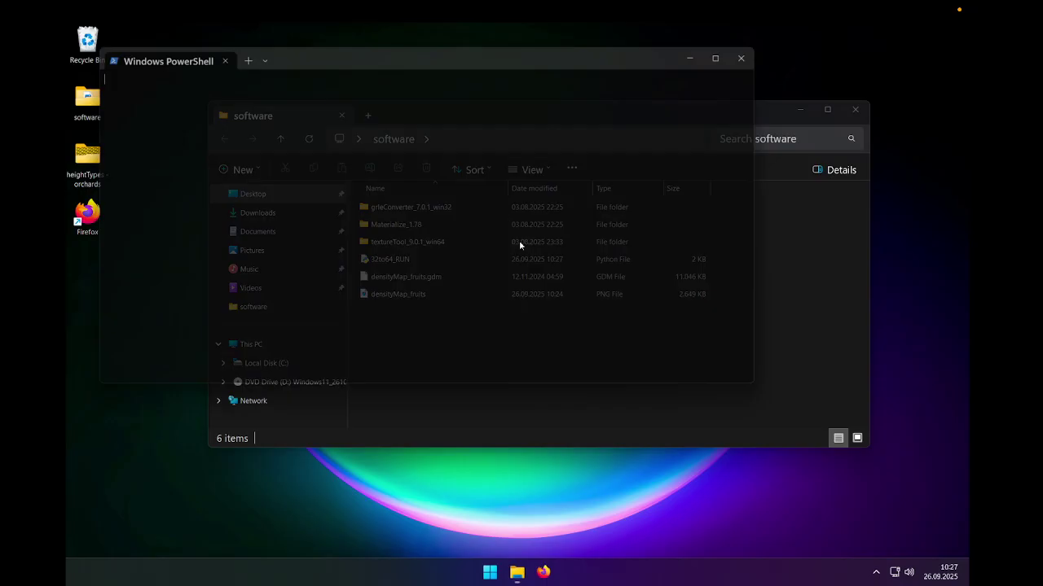
{"action": "left_click_drag", "start_coordinate": [410, 56], "coordinate": [574, 322]}
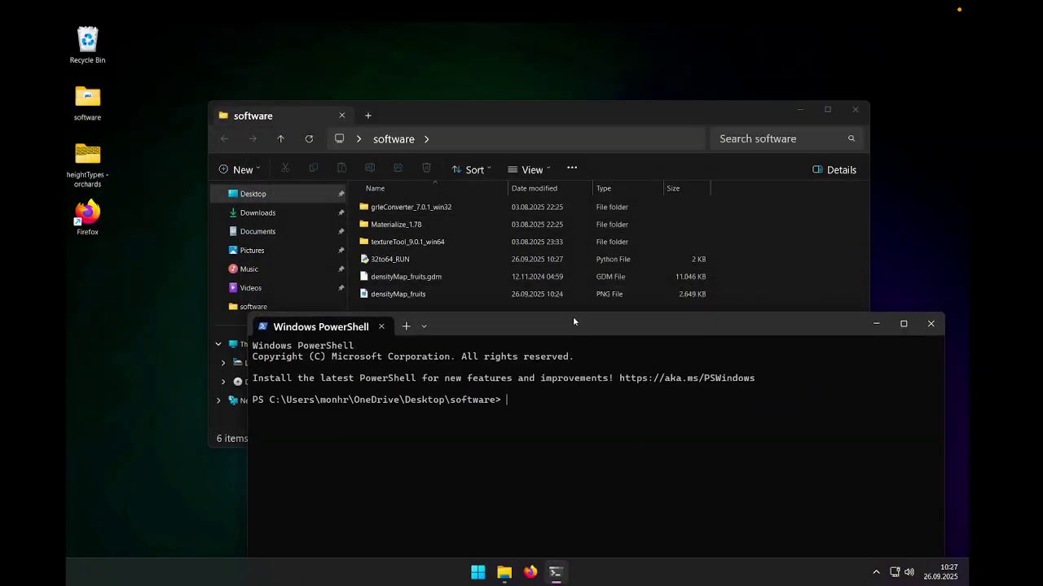
{"action": "type", "text": "python 32to64_RUN.py"}
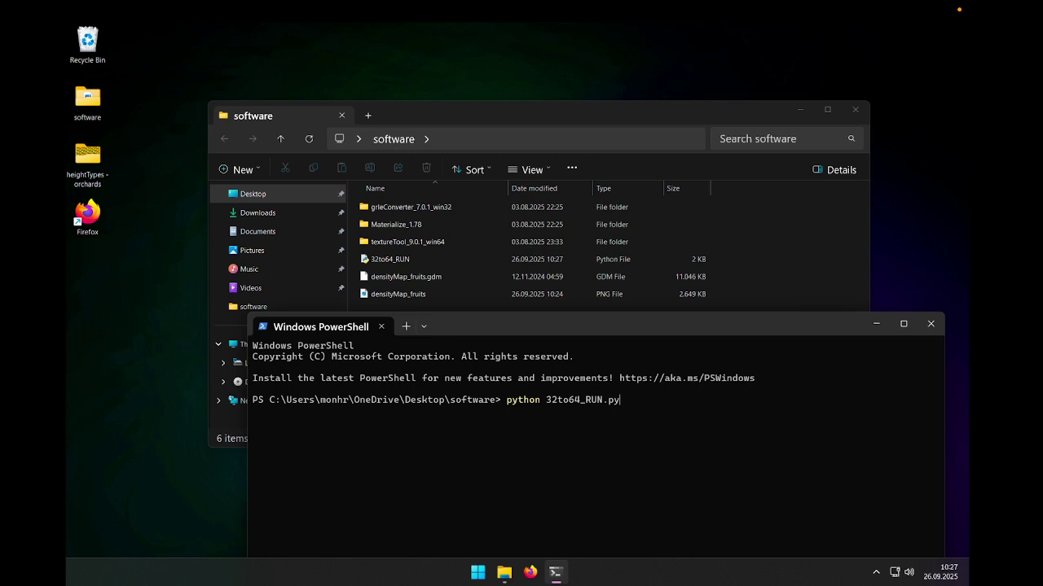
{"action": "left_click_drag", "start_coordinate": [622, 331], "coordinate": [580, 148]}
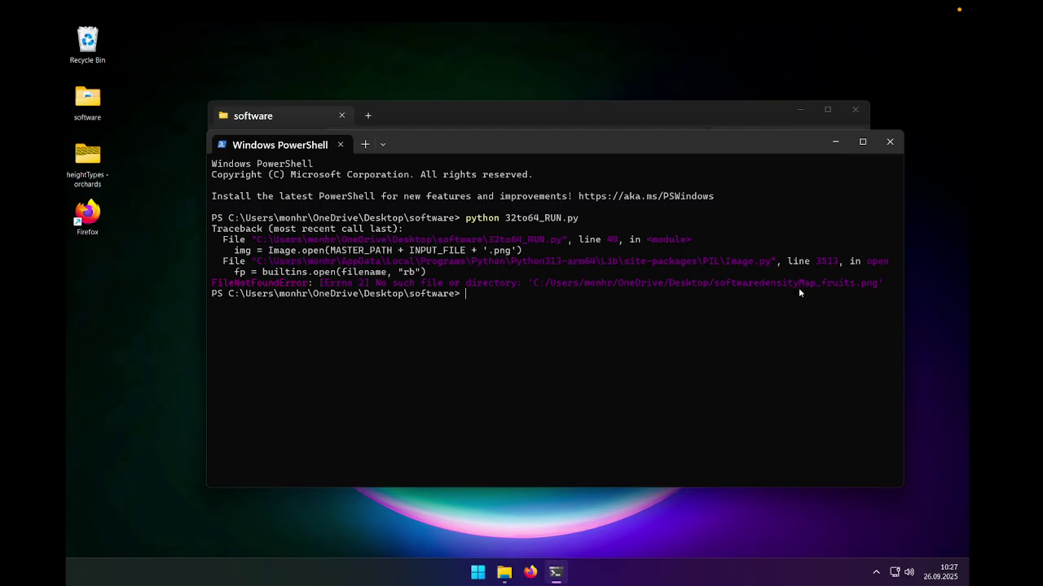
{"action": "triple_click", "coordinate": [758, 286]}
{"action": "left_click", "coordinate": [757, 282]}
Step: Open the 32to64_RUN script in IDLE and add a forward slash after software in the MASTER_PATH value
{"action": "left_click_drag", "start_coordinate": [530, 144], "coordinate": [834, 273]}
{"action": "right_click", "coordinate": [394, 261]}
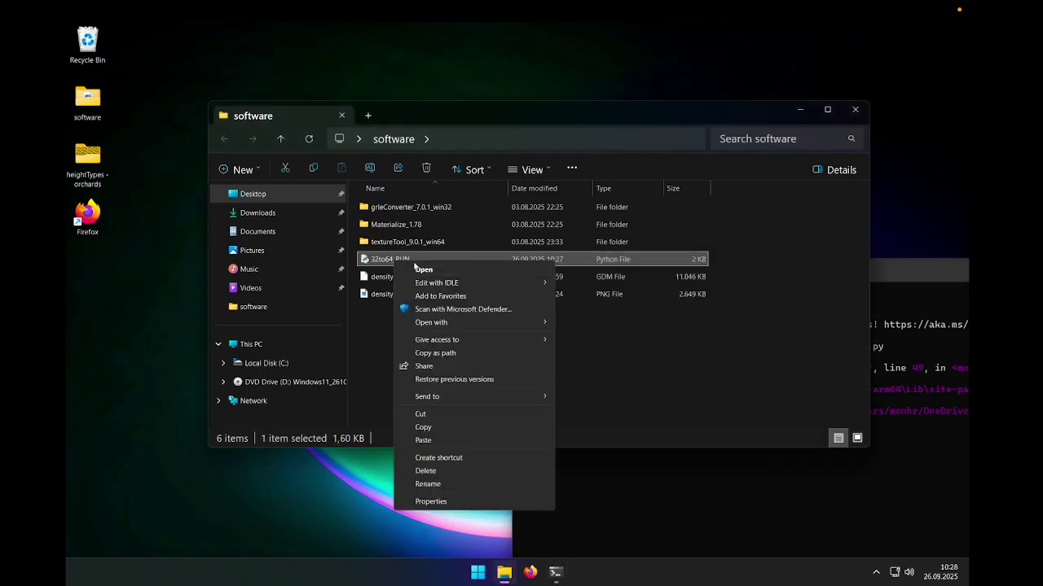
{"action": "mouse_move", "coordinate": [512, 283]}
{"action": "left_click", "coordinate": [616, 284]}
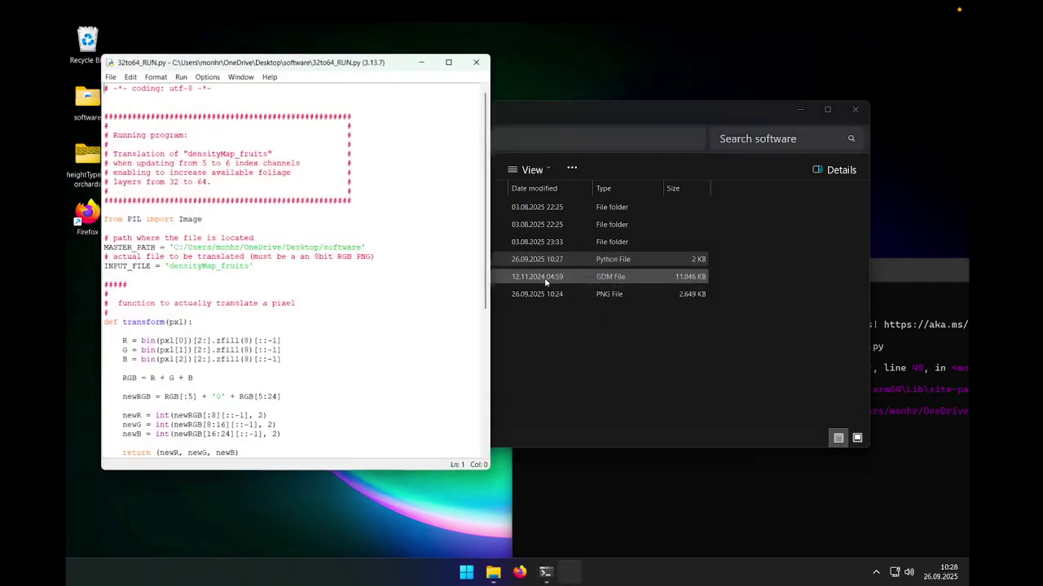
{"action": "left_click", "coordinate": [364, 246]}
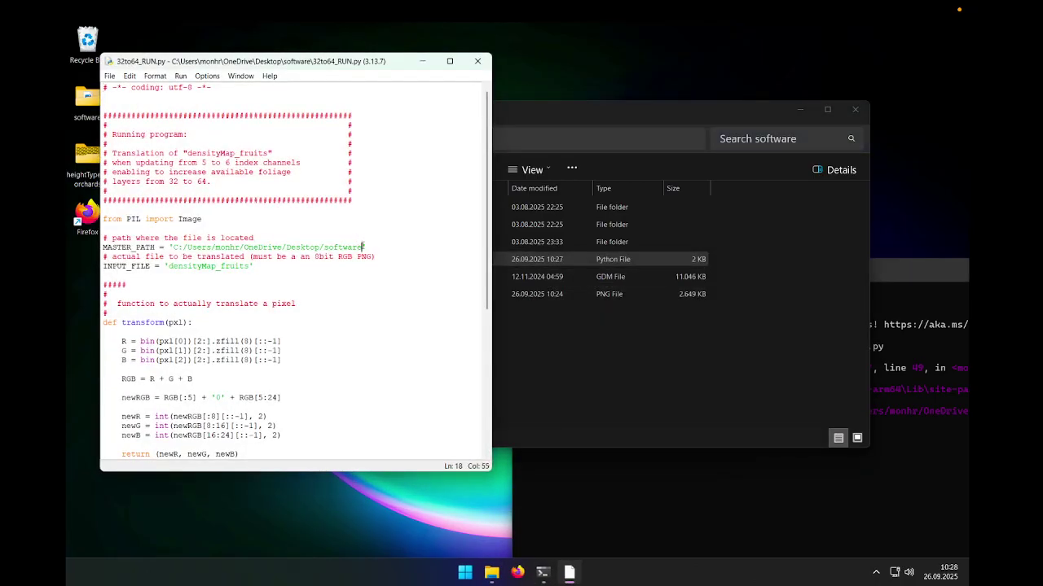
{"action": "type", "text": "/"}
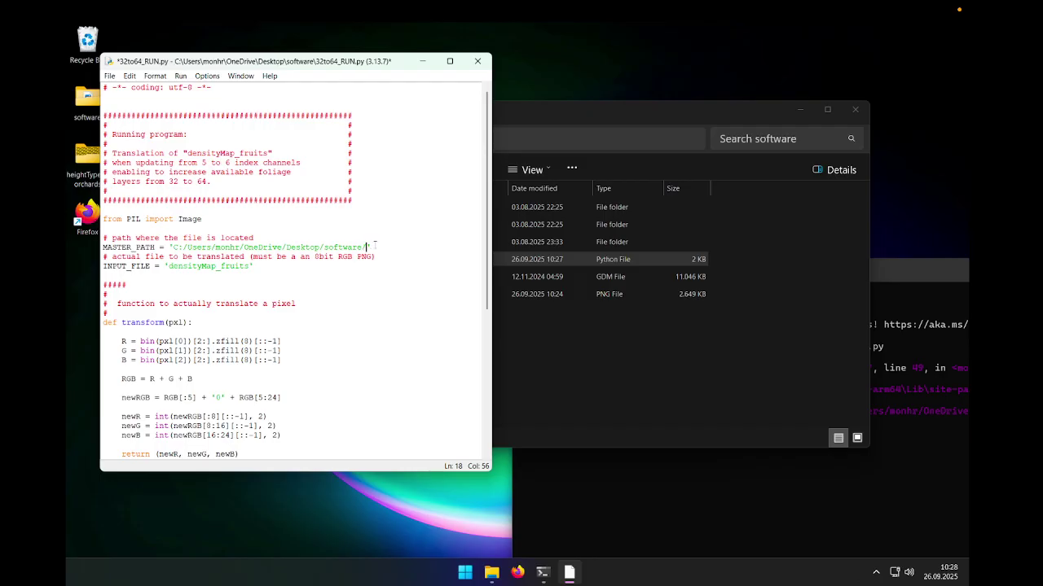
Step: Save the edited 32to64_RUN script and close IDLE
{"action": "left_click", "coordinate": [110, 76]}
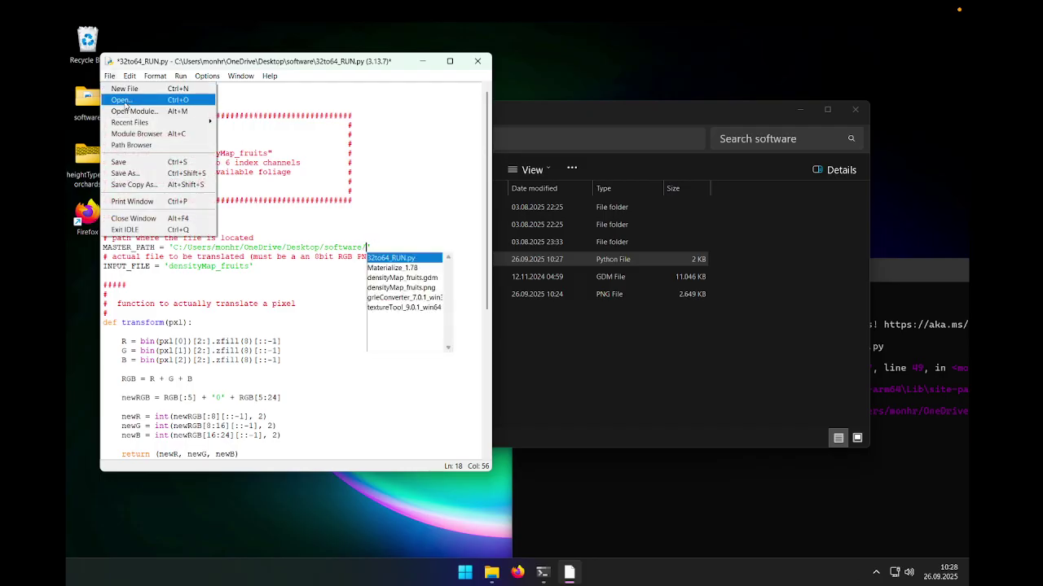
{"action": "left_click", "coordinate": [124, 162]}
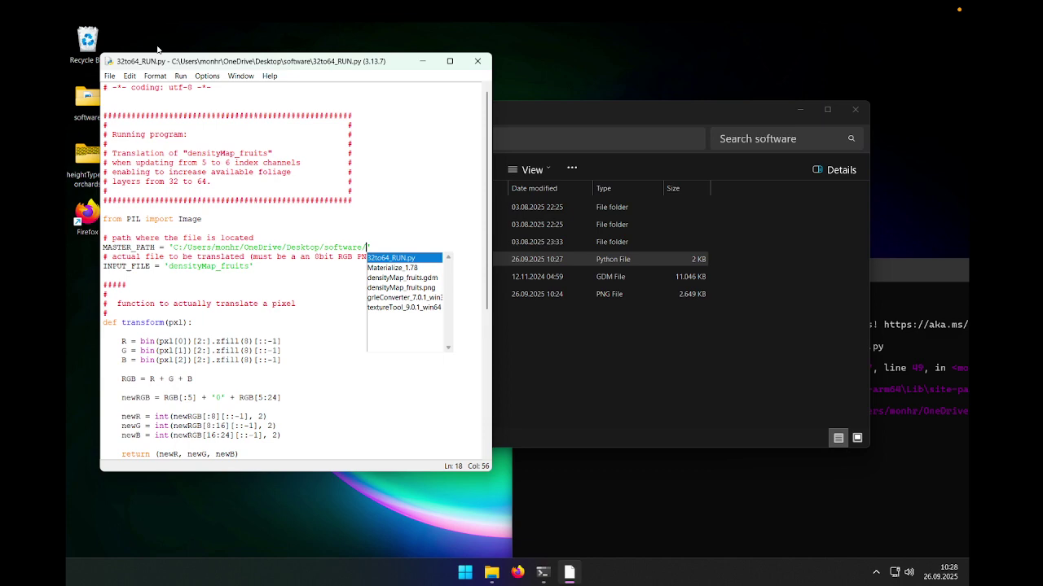
{"action": "left_click", "coordinate": [477, 61]}
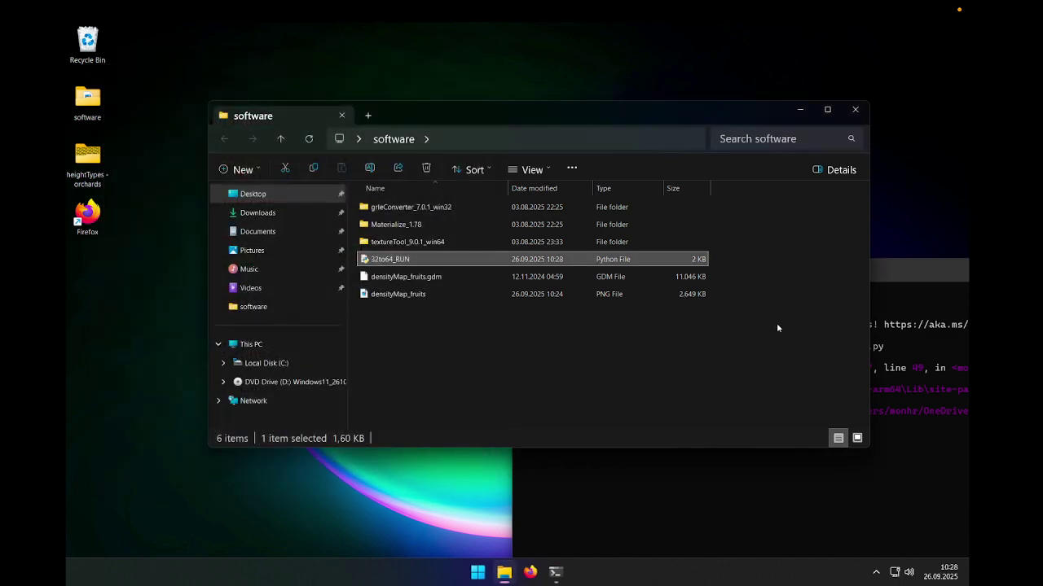
Step: Rerun "python 32to64_RUN.py" in the open PowerShell window and close the window once the translation is done
{"action": "left_click_drag", "start_coordinate": [904, 270], "coordinate": [586, 147]}
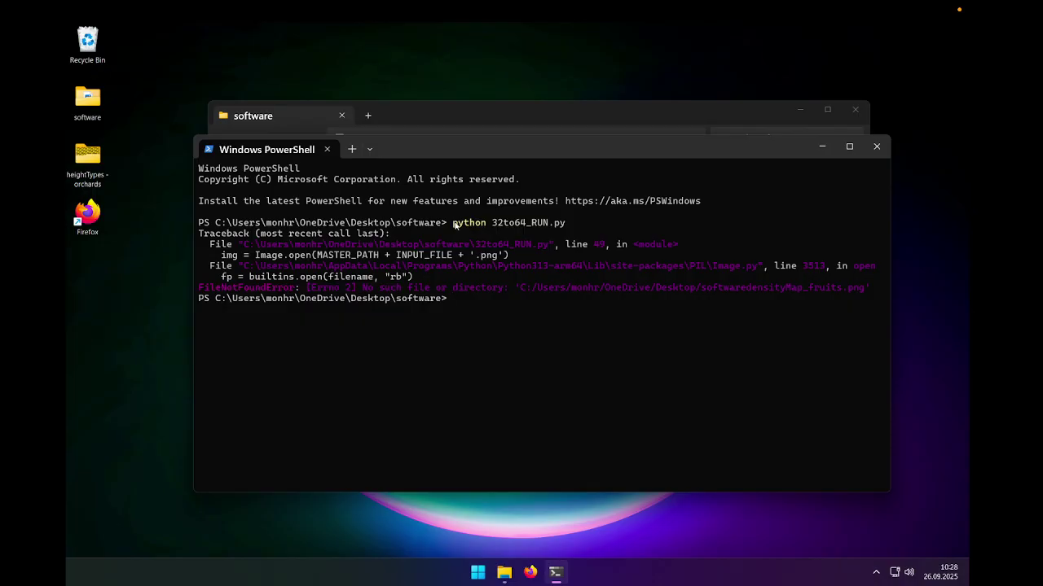
{"action": "left_click_drag", "start_coordinate": [453, 223], "coordinate": [563, 224]}
{"action": "key", "text": "ctrl+c"}
{"action": "key", "text": "super"}
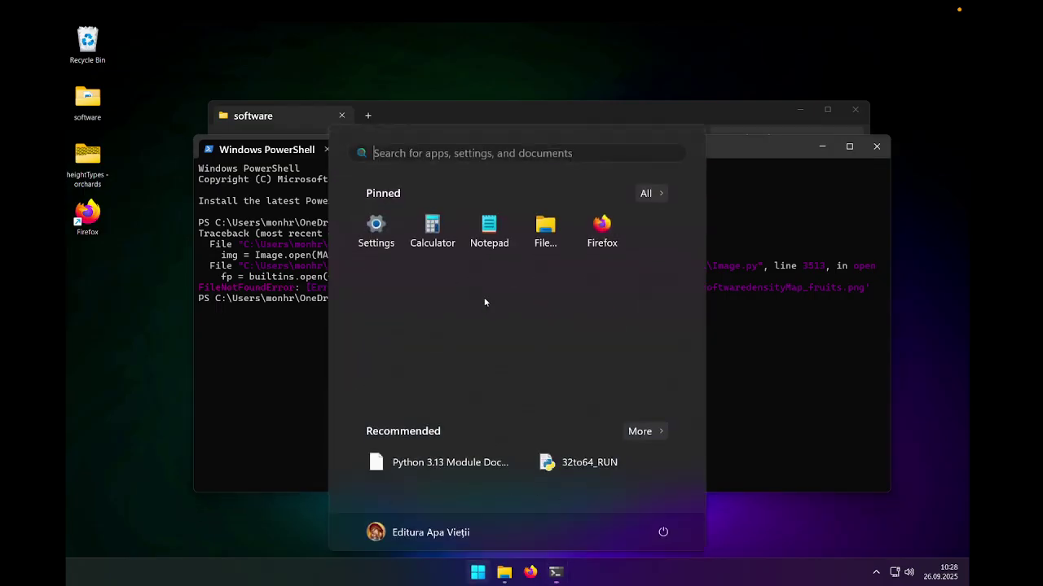
{"action": "left_click", "coordinate": [807, 308]}
{"action": "key", "text": "ctrl+v"}
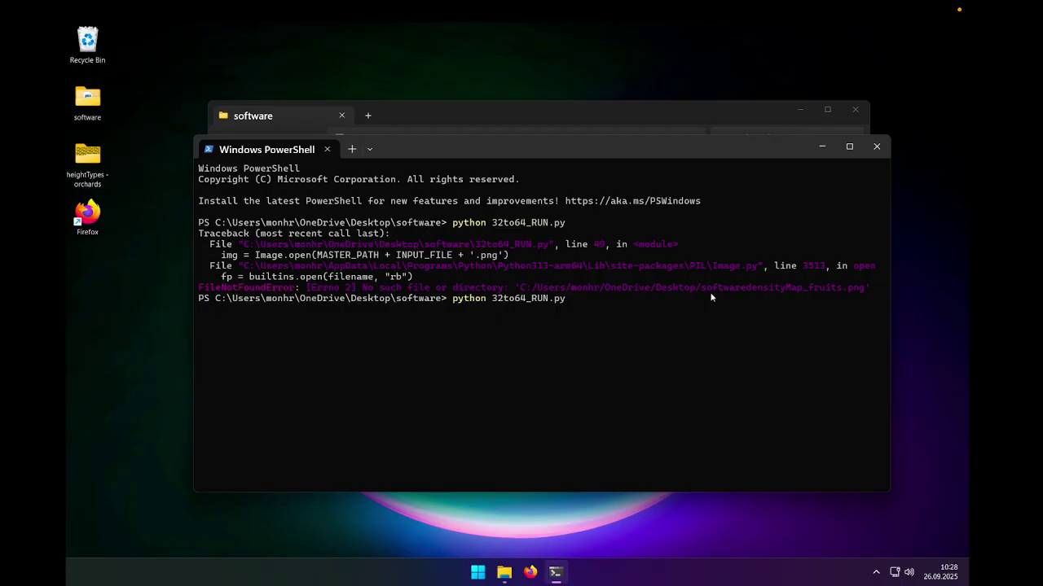
{"action": "key", "text": "Return"}
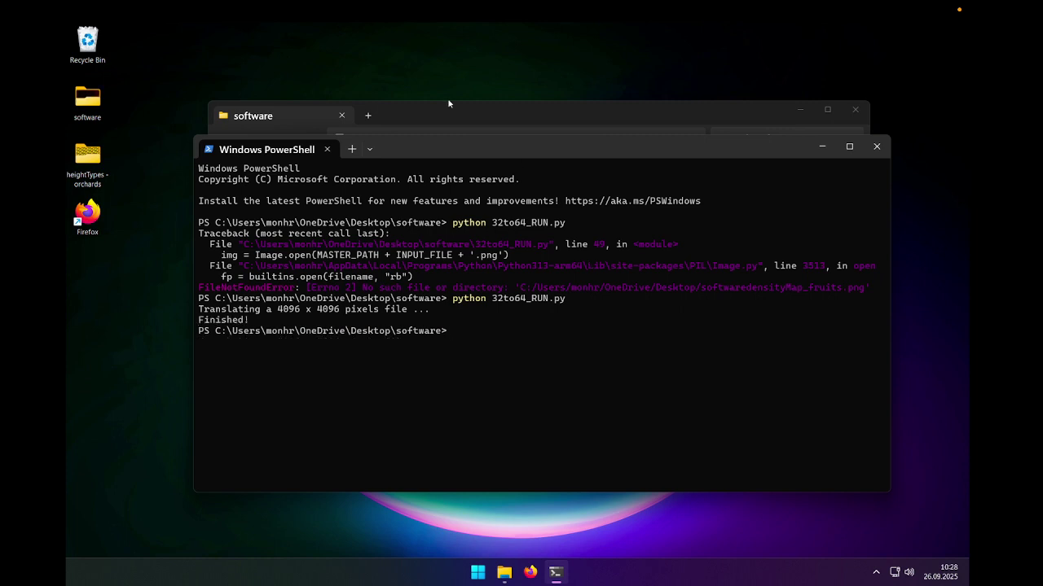
{"action": "left_click", "coordinate": [327, 150]}
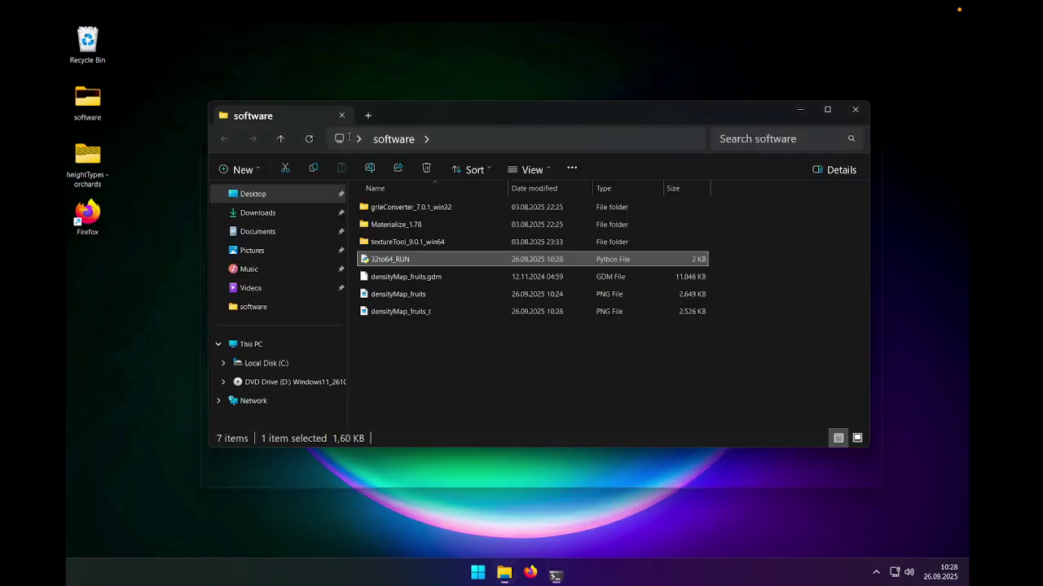
Step: Copy the densityMap_fruits_t PNG from the software folder to the Mac desktop and rename it densityMap_fruits.png
{"action": "left_click", "coordinate": [423, 315]}
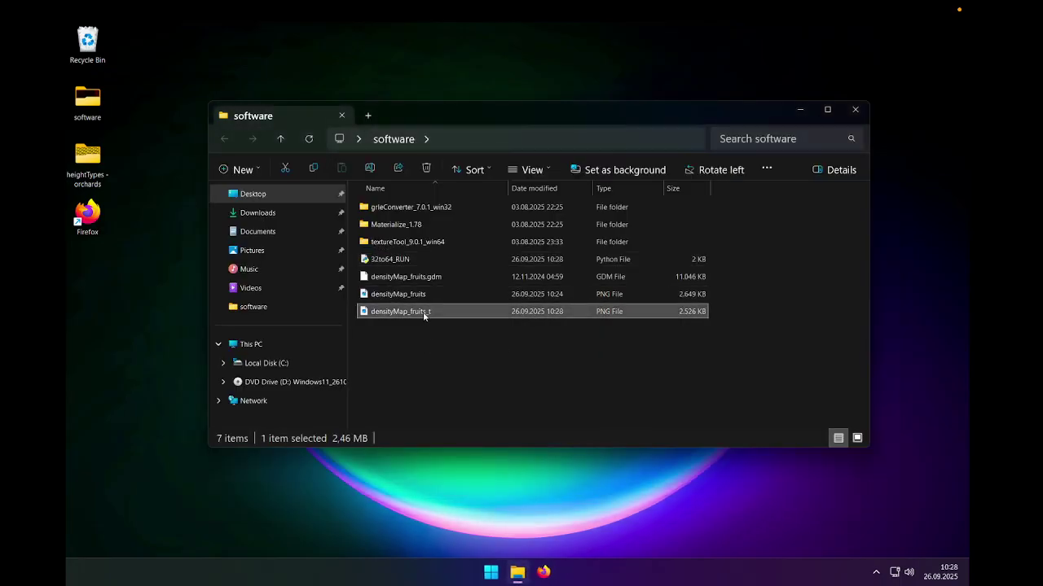
{"action": "left_click_drag", "start_coordinate": [422, 312], "coordinate": [904, 179]}
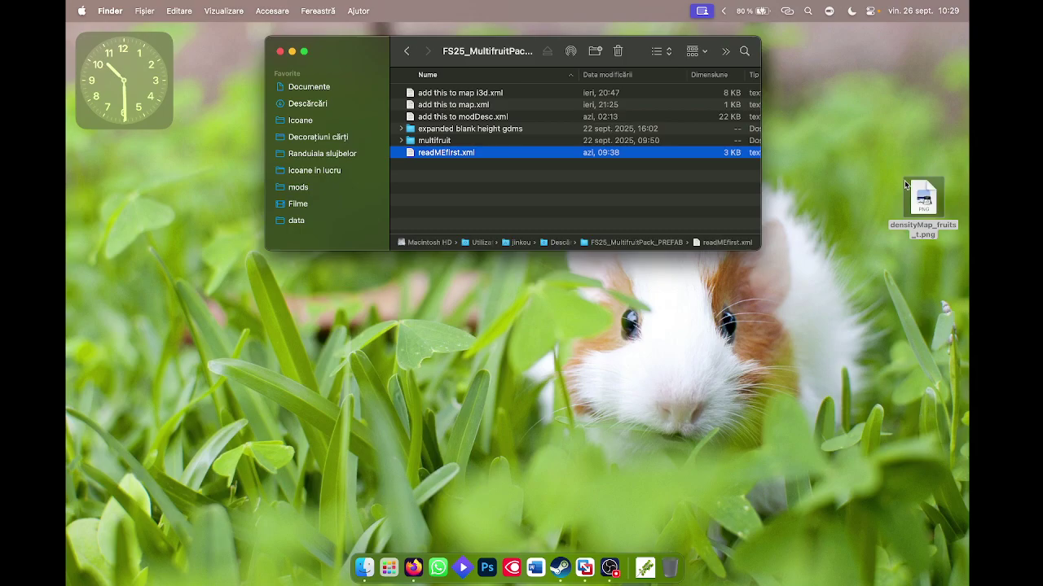
{"action": "left_click", "coordinate": [929, 231]}
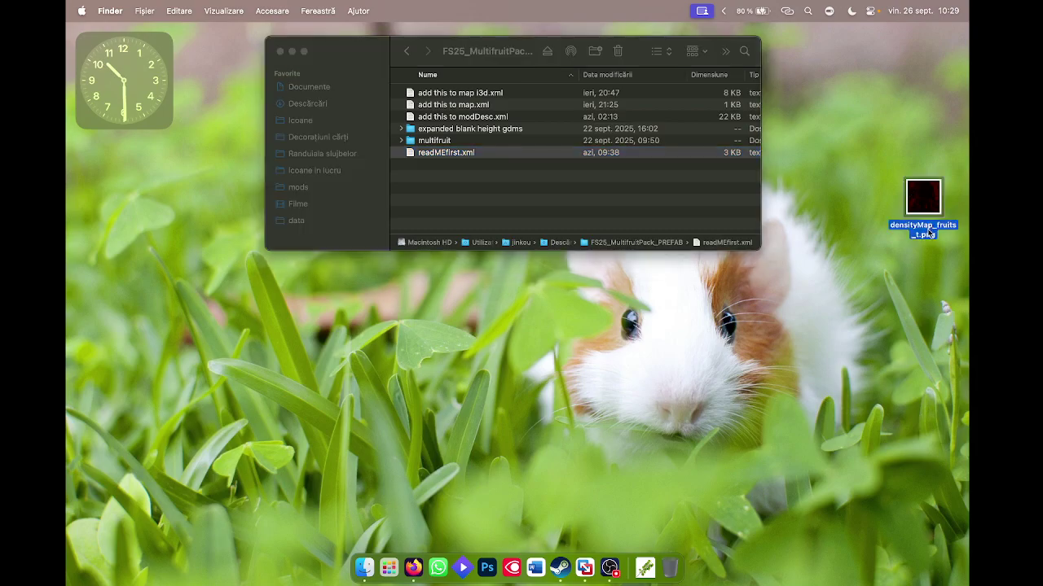
{"action": "left_click", "coordinate": [918, 236]}
{"action": "left_click", "coordinate": [954, 226]}
{"action": "key", "text": "BackSpace"}
{"action": "key", "text": "BackSpace"}
{"action": "left_click", "coordinate": [936, 280]}
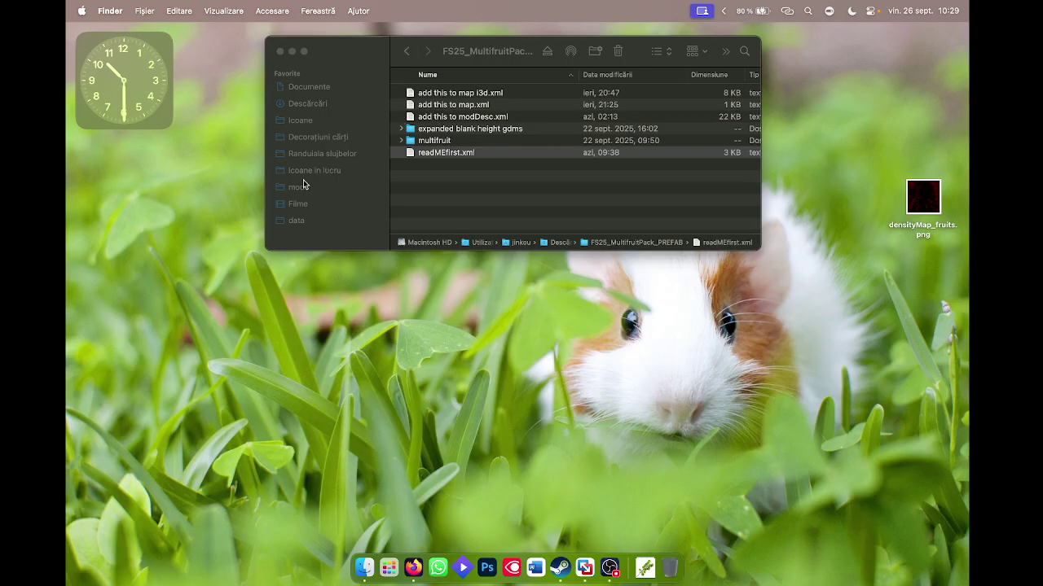
Step: Move densityMap_fruits.png from the desktop into maps/mapEU/data of FS25_Zielonka_Multifruit, inside the modding folder in Downloads
{"action": "left_click", "coordinate": [323, 104]}
{"action": "left_click", "coordinate": [323, 104]}
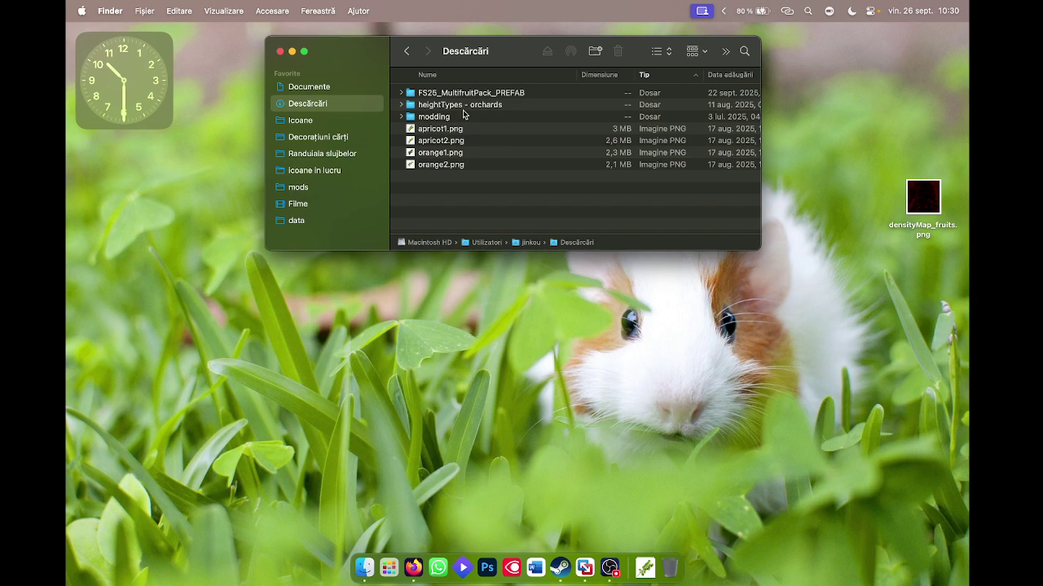
{"action": "double_click", "coordinate": [447, 116]}
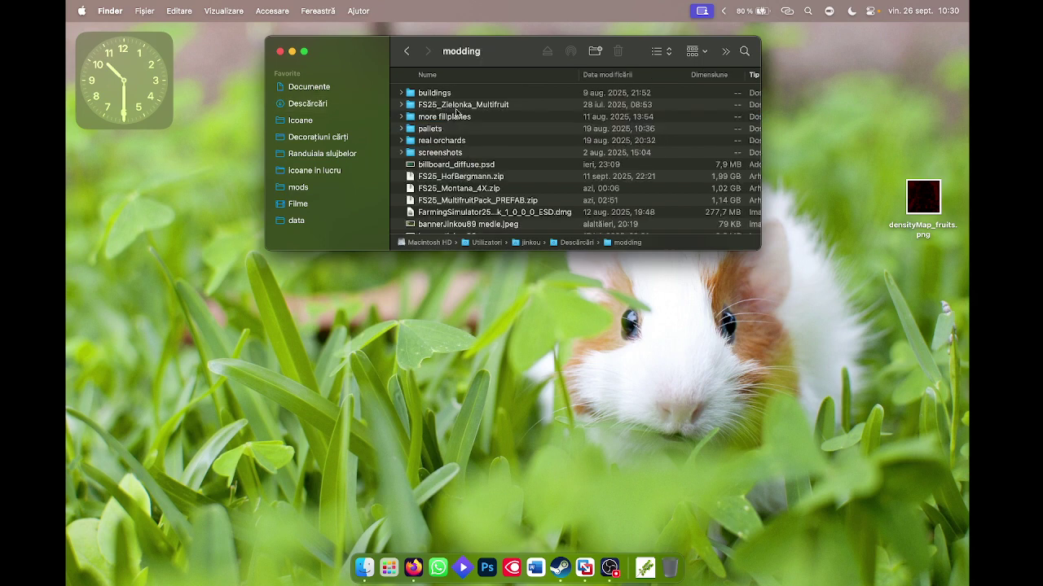
{"action": "double_click", "coordinate": [459, 106]}
{"action": "double_click", "coordinate": [414, 116]}
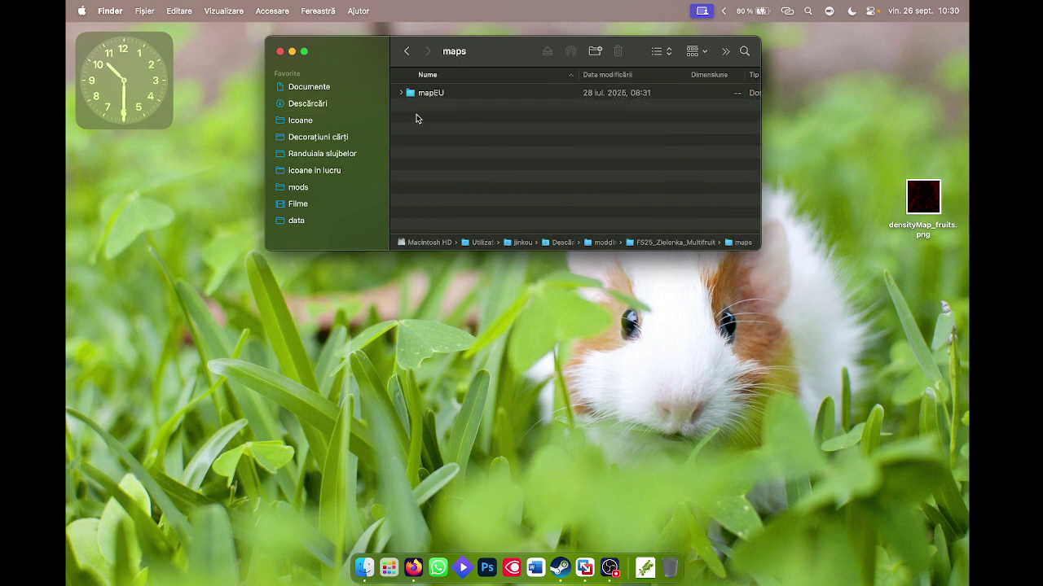
{"action": "double_click", "coordinate": [436, 93]}
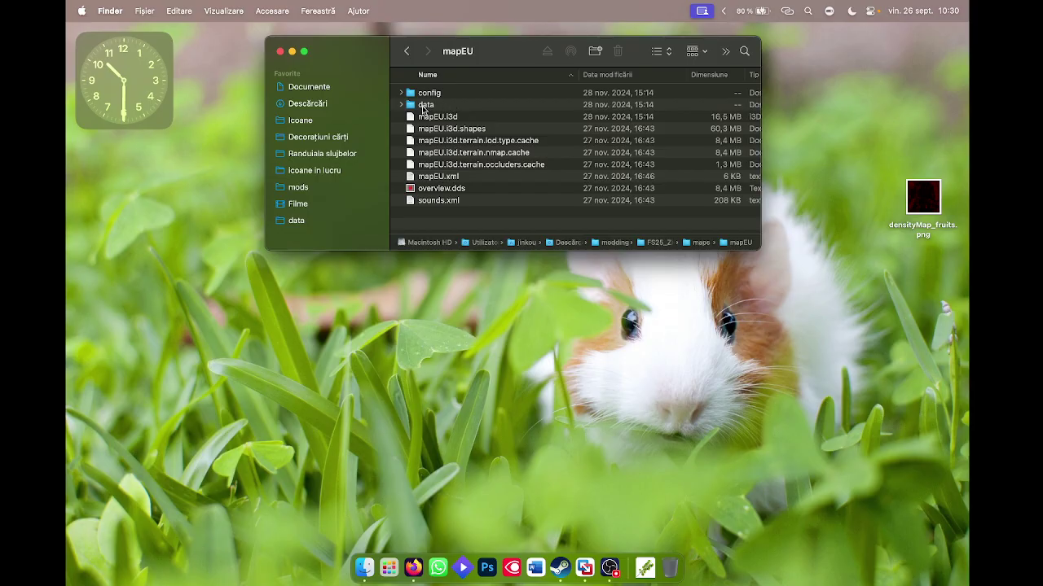
{"action": "double_click", "coordinate": [424, 105]}
{"action": "left_click_drag", "start_coordinate": [916, 214], "coordinate": [482, 148]}
Step: Move the old densityMap_fruits.gdm and densityMap_height.gdm from the map's data folder to the trash
{"action": "left_click", "coordinate": [480, 142]}
{"action": "right_click", "coordinate": [480, 144]}
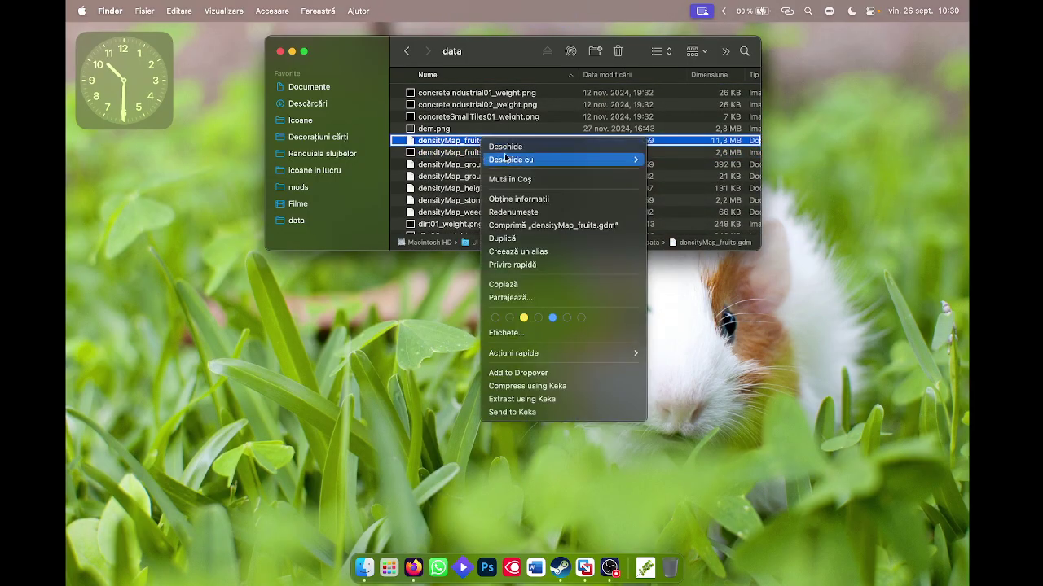
{"action": "left_click", "coordinate": [514, 176]}
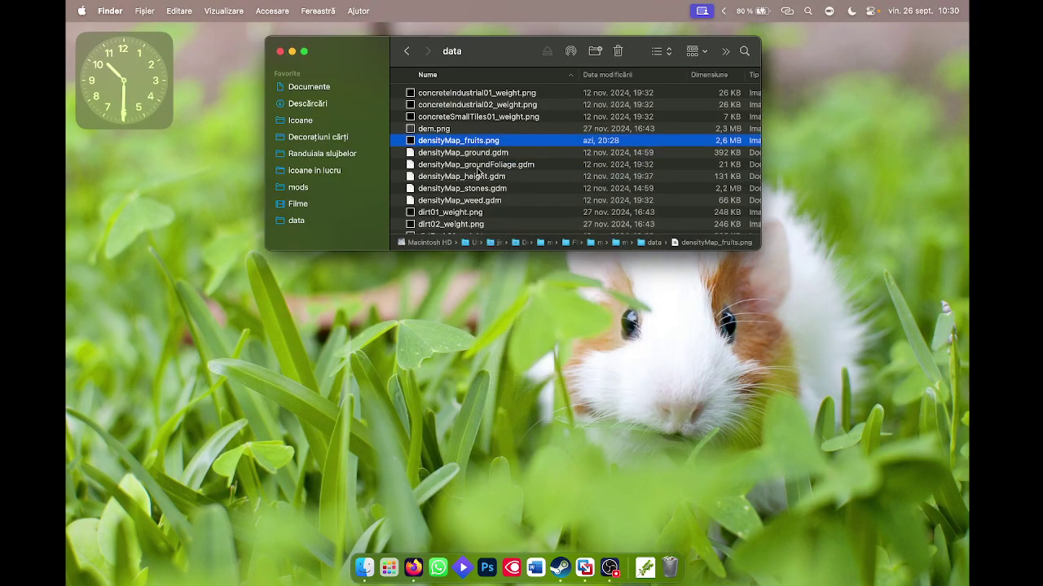
{"action": "left_click", "coordinate": [495, 179]}
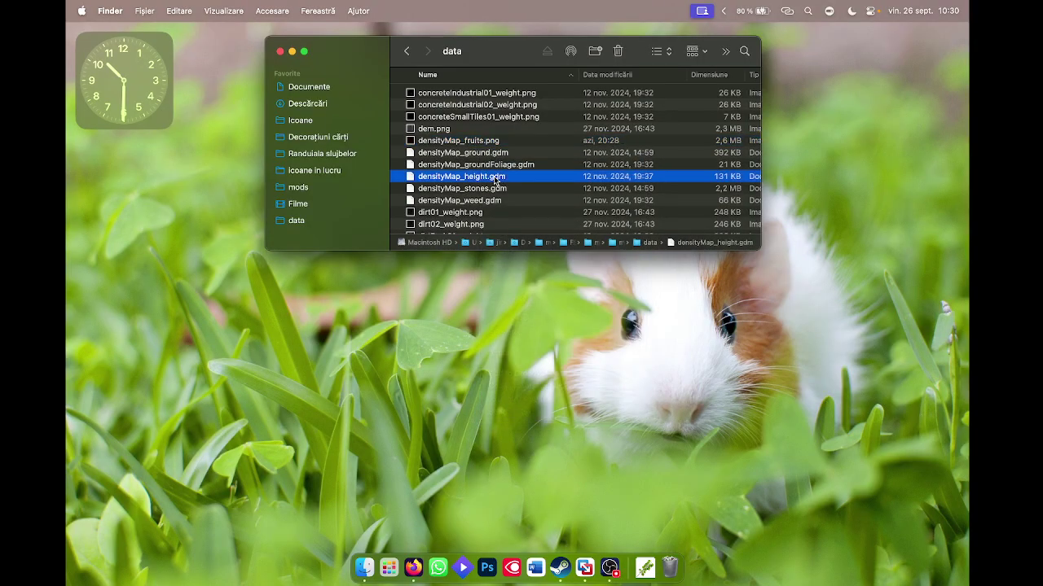
{"action": "right_click", "coordinate": [494, 179]}
{"action": "left_click", "coordinate": [525, 216]}
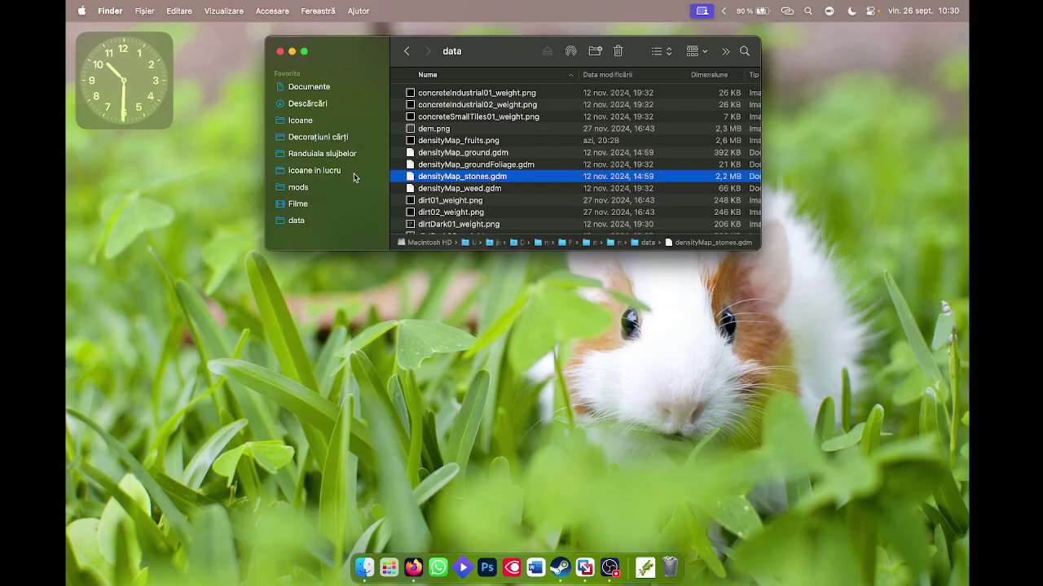
Step: Copy densityMap_height_2X.gdm from the FS25_MultifruitPack_PREFAB folder "expanded blank height gdms" into the map's data folder
{"action": "right_click", "coordinate": [307, 103]}
{"action": "left_click", "coordinate": [346, 110]}
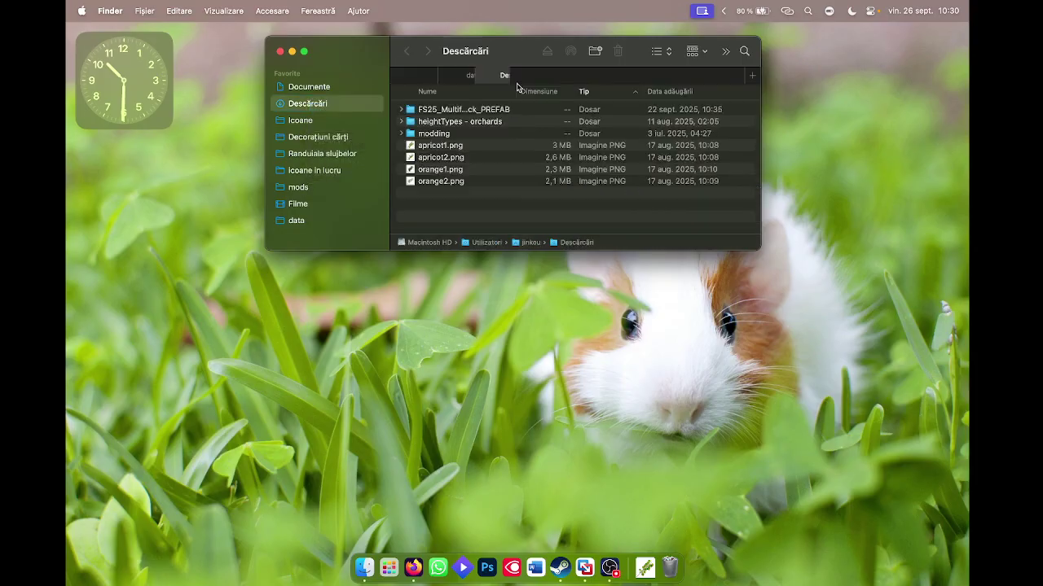
{"action": "double_click", "coordinate": [448, 111]}
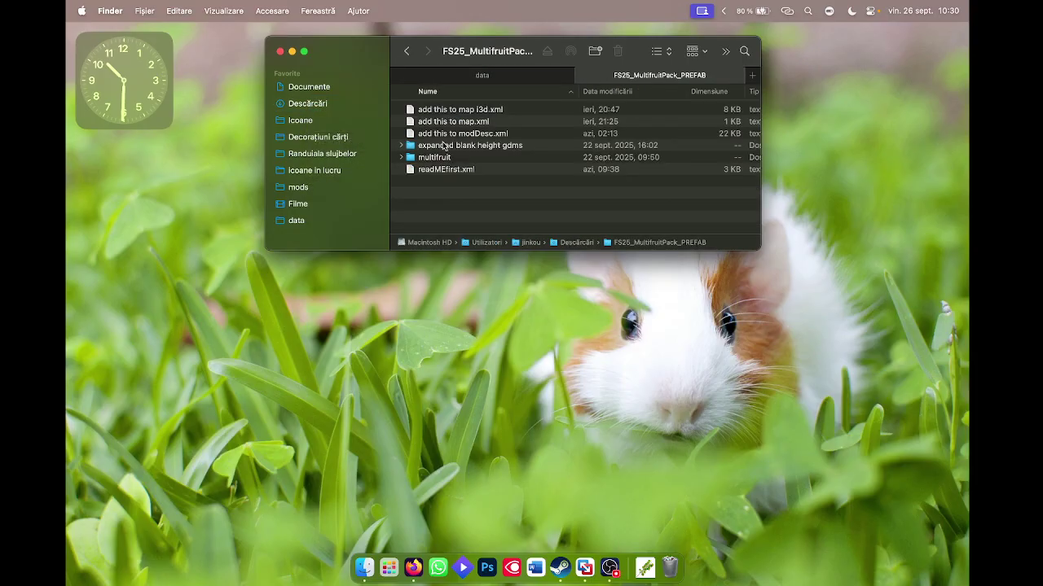
{"action": "double_click", "coordinate": [446, 147]}
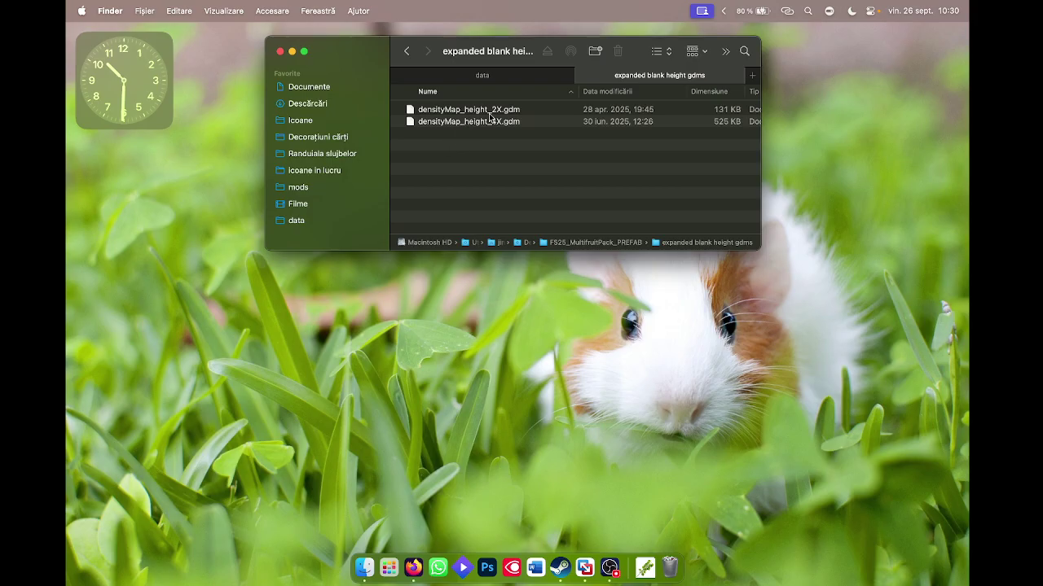
{"action": "left_click", "coordinate": [489, 111]}
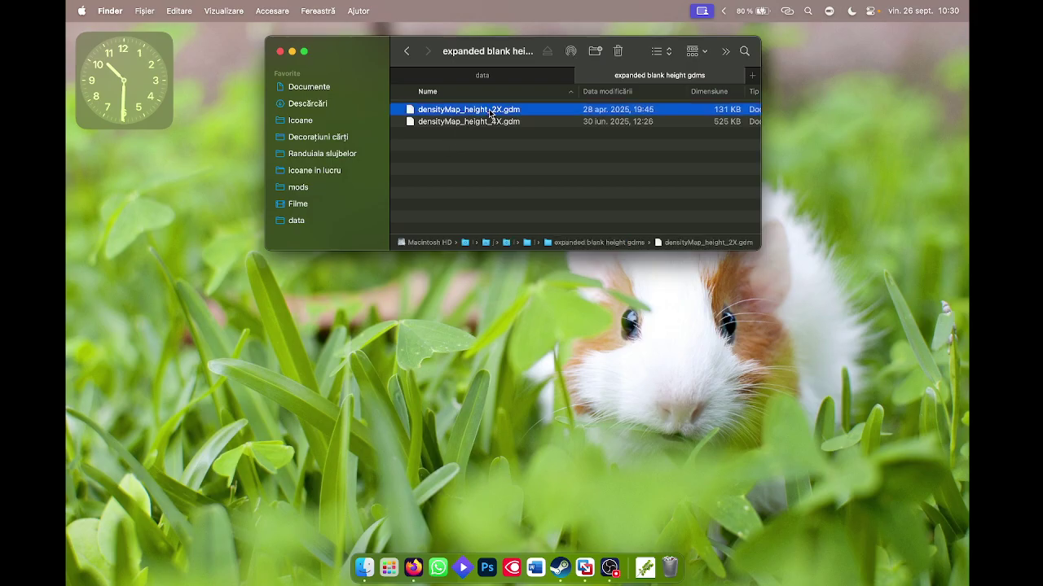
{"action": "left_click_drag", "start_coordinate": [489, 112], "coordinate": [488, 138]}
{"action": "left_click", "coordinate": [500, 75]}
{"action": "key", "text": "super+z"}
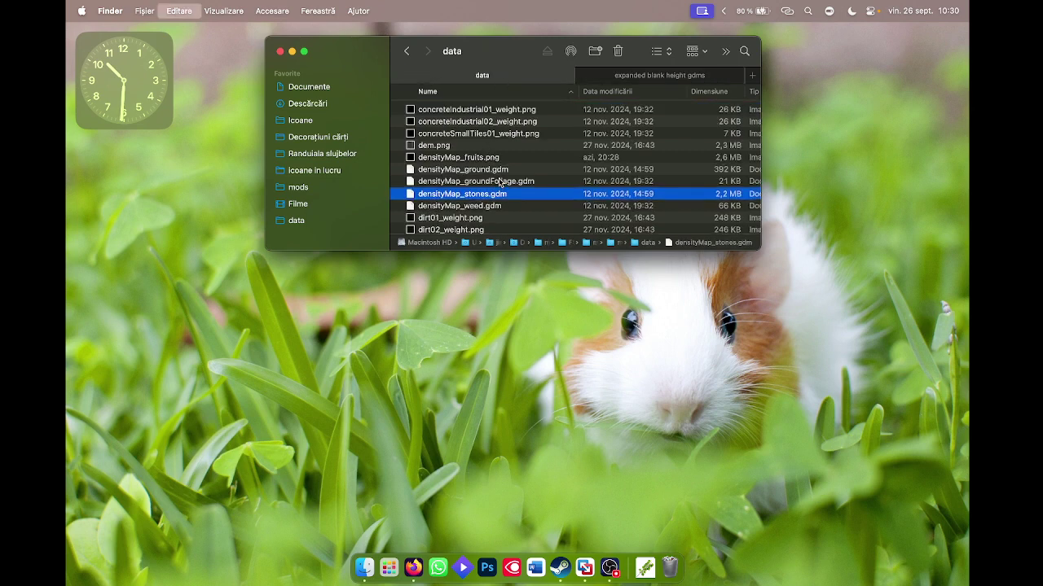
Step: Rename the copied densityMap_height_2X.gdm in the data folder to densityMap_height.gdm
{"action": "left_click", "coordinate": [495, 195]}
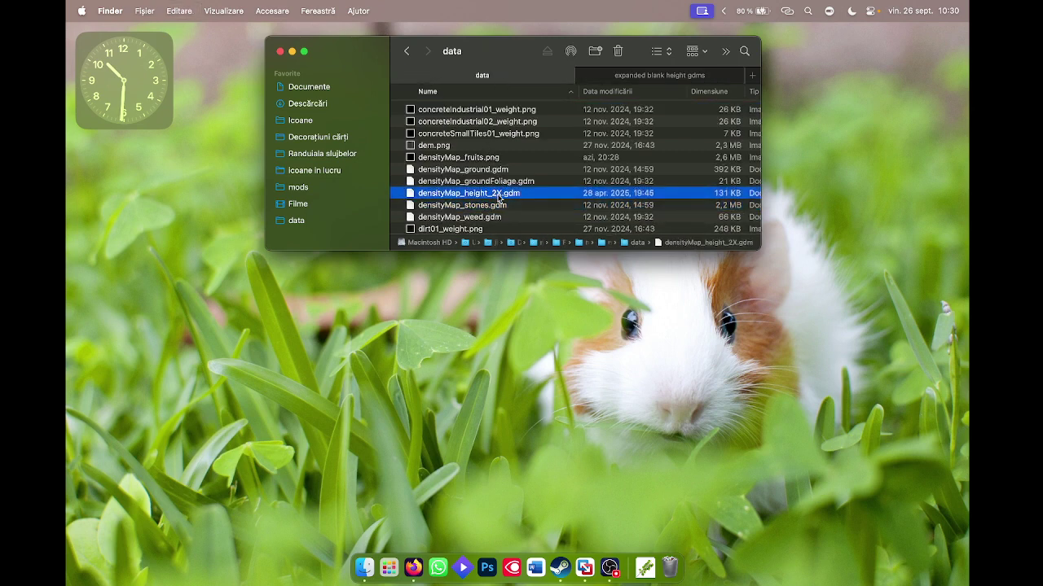
{"action": "left_click", "coordinate": [499, 195]}
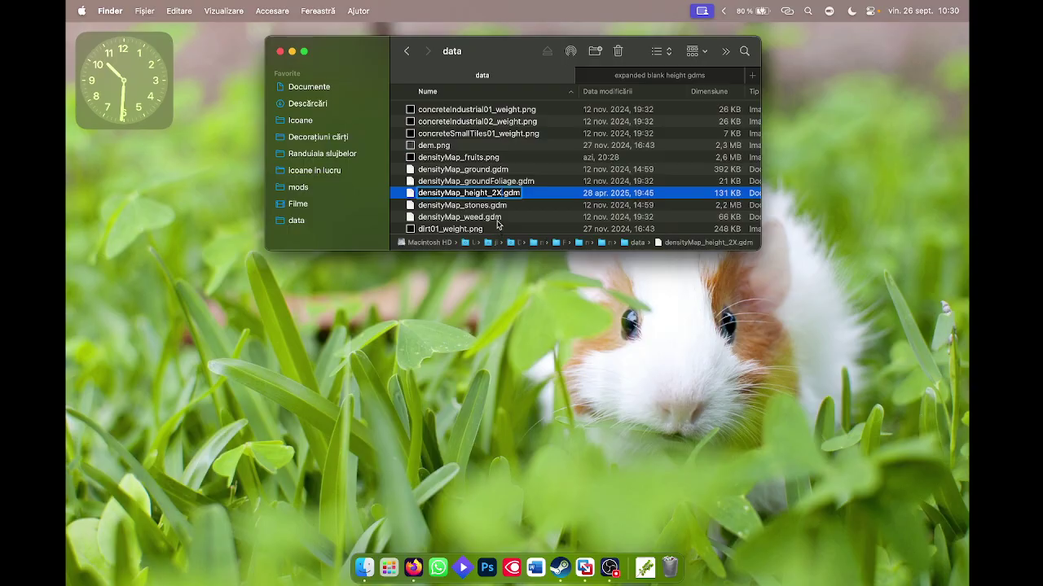
{"action": "key", "text": "Right"}
{"action": "key", "text": "BackSpace"}
{"action": "key", "text": "BackSpace"}
{"action": "key", "text": "BackSpace"}
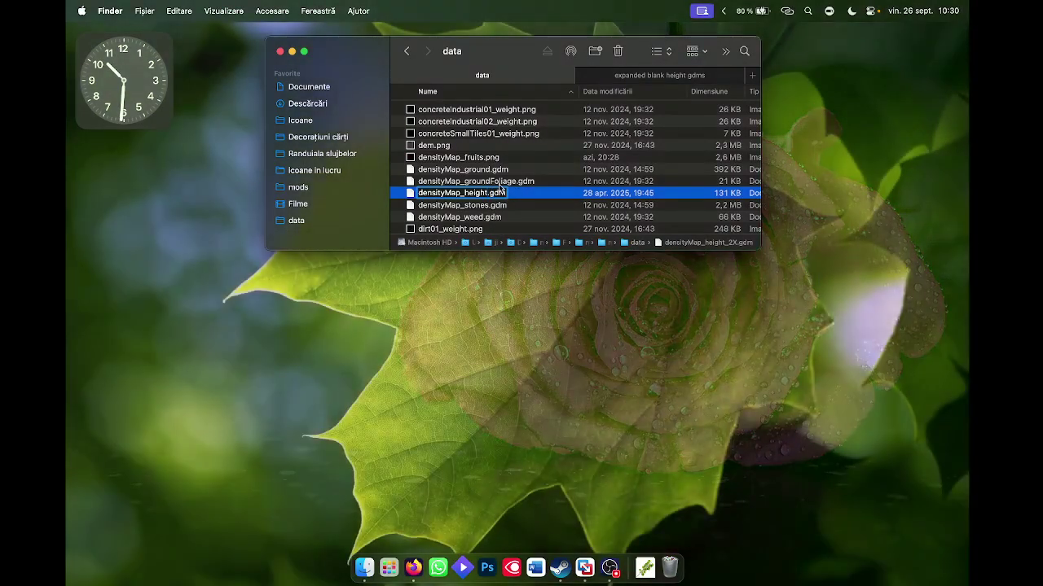
{"action": "left_click", "coordinate": [500, 182]}
{"action": "left_click", "coordinate": [498, 196]}
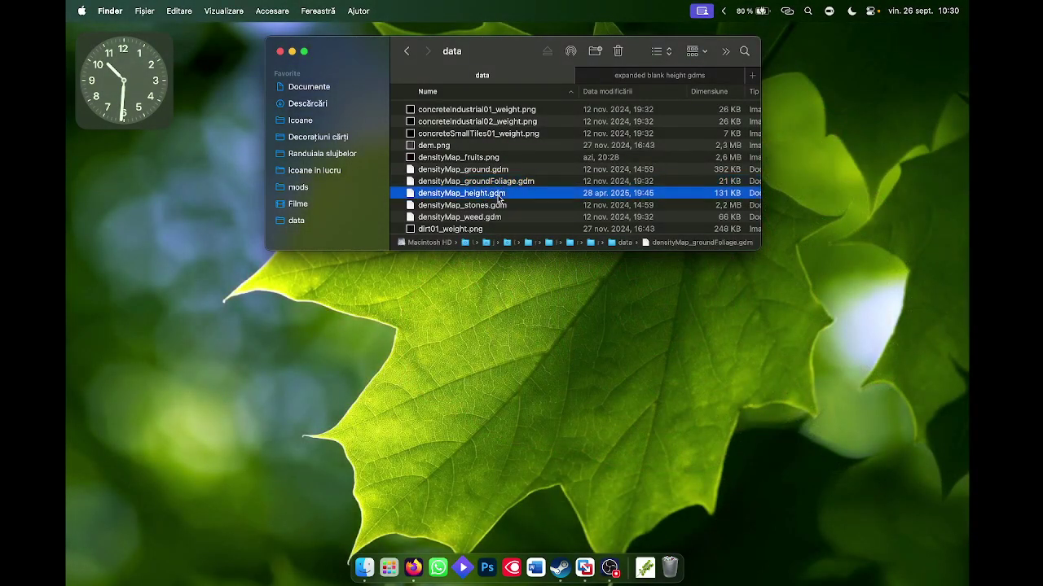
Step: Move the FS25_Zielonka_Multifruit folder from the modding folder into the game's mods folder
{"action": "left_click", "coordinate": [483, 158]}
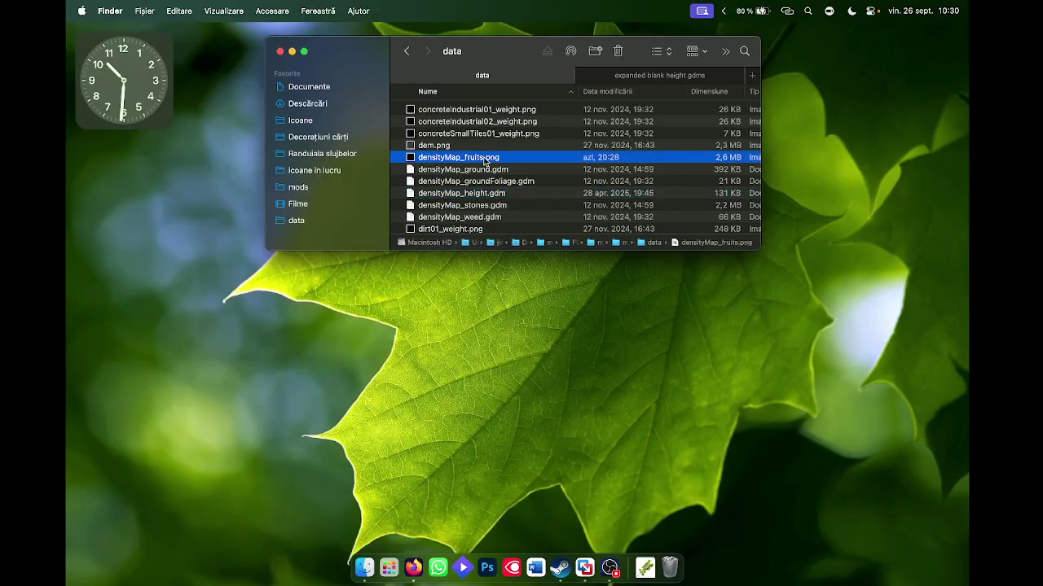
{"action": "left_click", "coordinate": [410, 57]}
{"action": "left_click", "coordinate": [410, 57]}
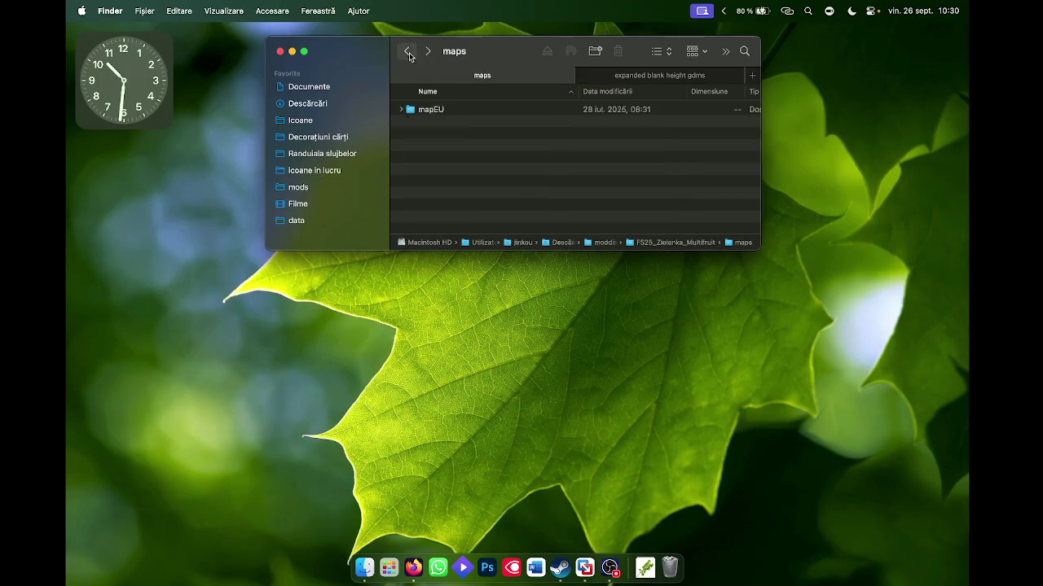
{"action": "left_click", "coordinate": [408, 52]}
{"action": "left_click", "coordinate": [409, 52]}
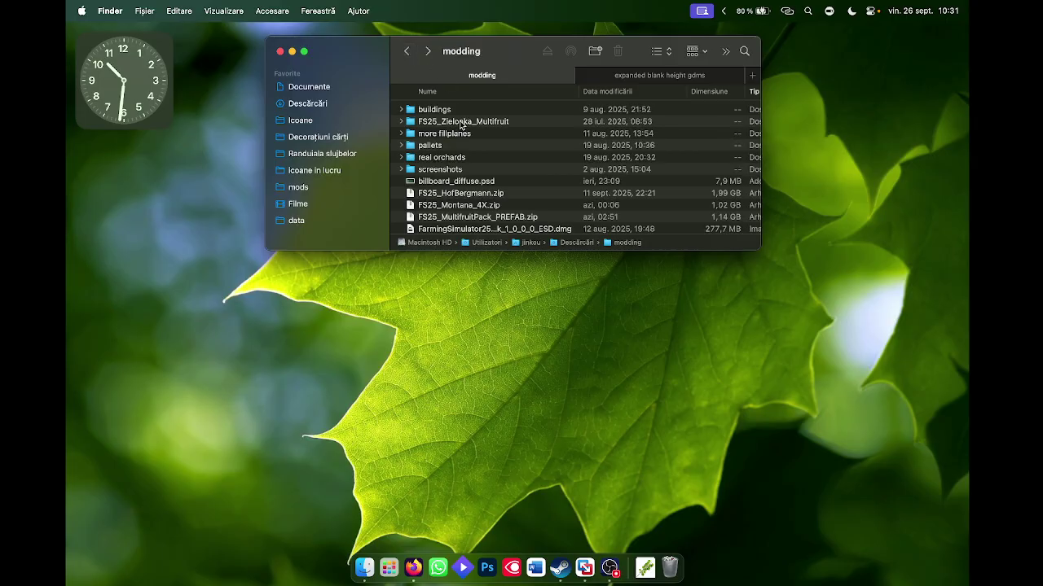
{"action": "left_click_drag", "start_coordinate": [461, 125], "coordinate": [332, 188]}
{"action": "left_click", "coordinate": [332, 189]}
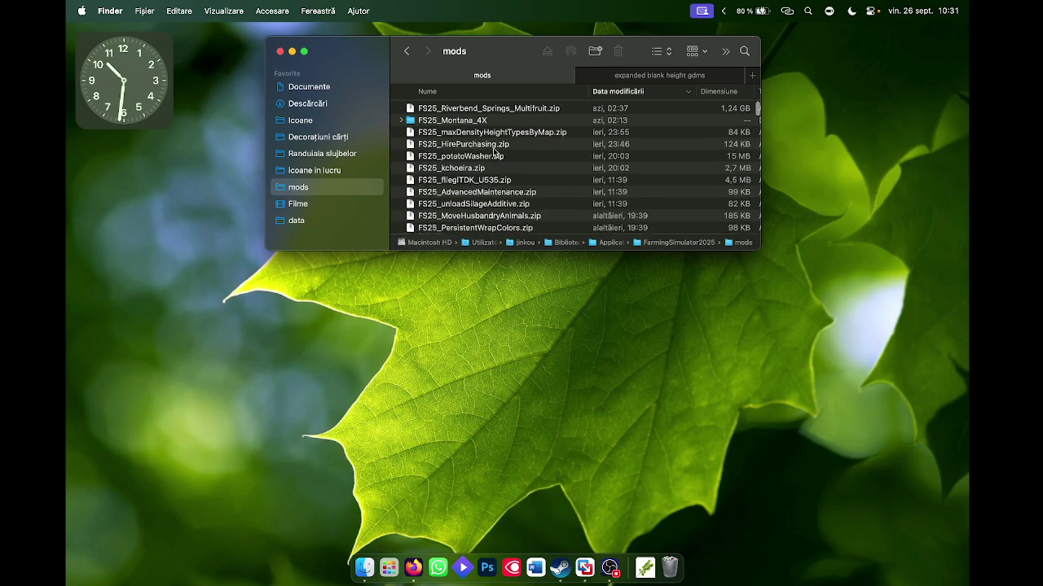
Step: Open the maps/mapEU folder of FS25_Zielonka_Multifruit inside the mods folder
{"action": "scroll", "coordinate": [489, 146], "scroll_direction": "down", "scroll_amount": 10}
{"action": "scroll", "coordinate": [494, 152], "scroll_direction": "down", "scroll_amount": 15}
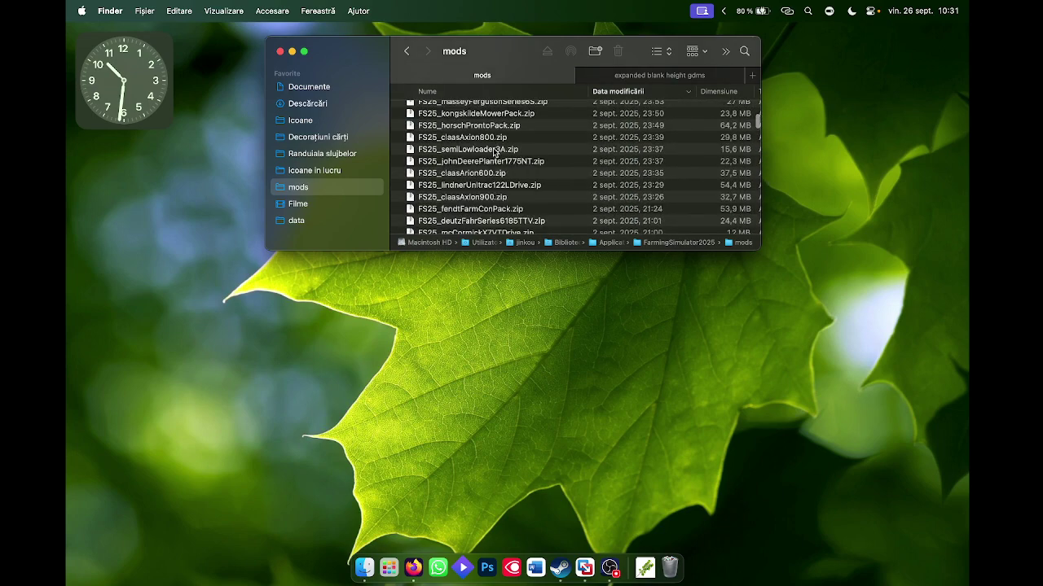
{"action": "scroll", "coordinate": [493, 152], "scroll_direction": "down", "scroll_amount": 15}
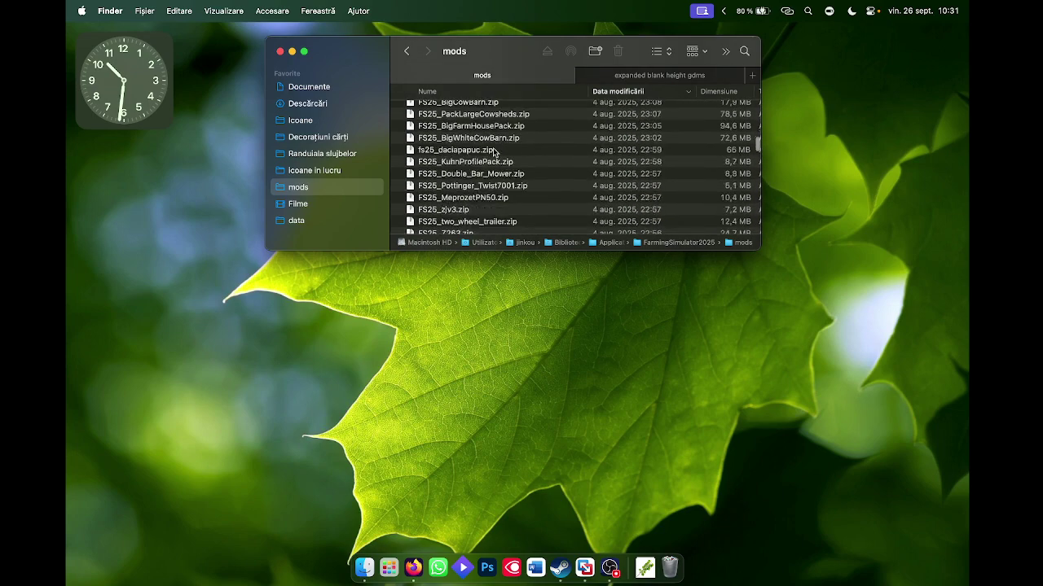
{"action": "scroll", "coordinate": [493, 153], "scroll_direction": "up", "scroll_amount": 4}
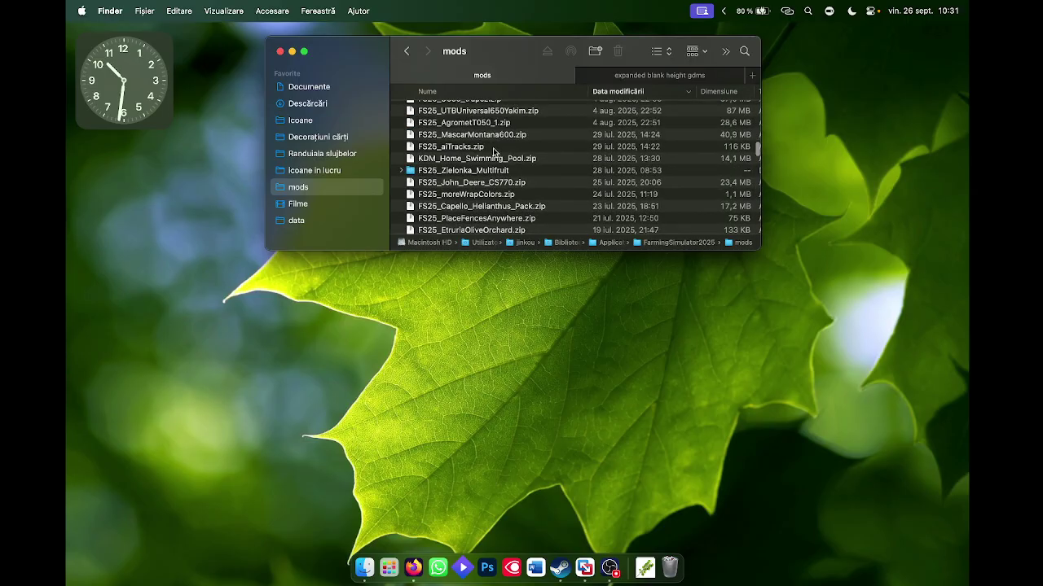
{"action": "double_click", "coordinate": [487, 170]}
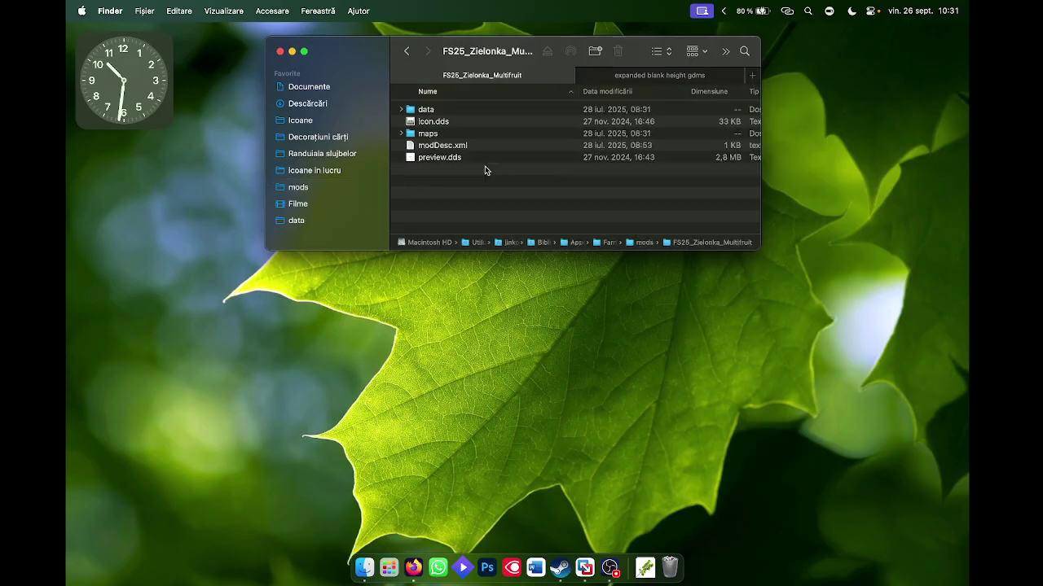
{"action": "double_click", "coordinate": [425, 134]}
{"action": "double_click", "coordinate": [437, 111]}
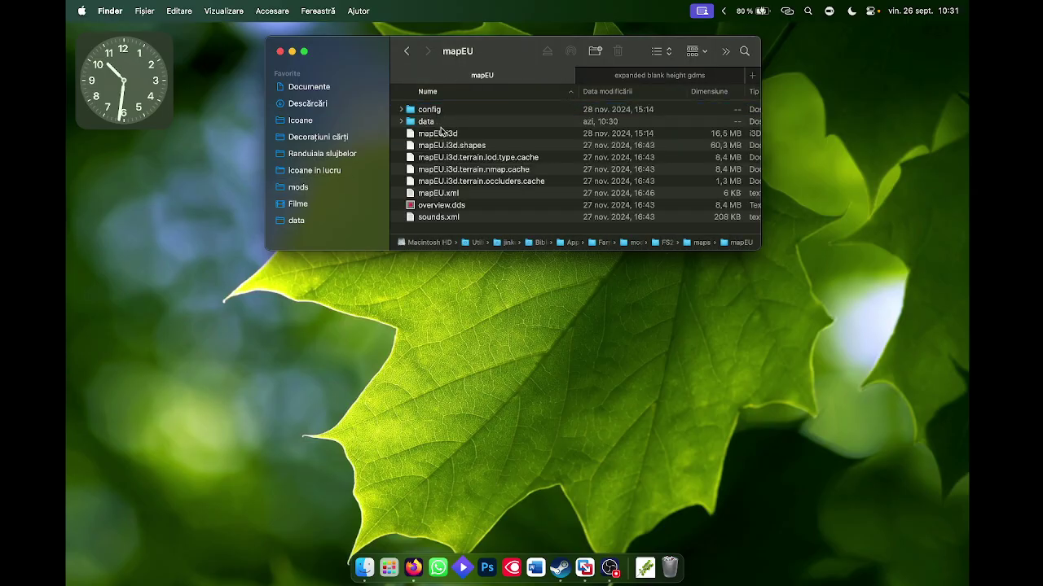
Step: Open mapEU.i3d with TextEdit
{"action": "left_click", "coordinate": [440, 132]}
{"action": "right_click", "coordinate": [442, 132]}
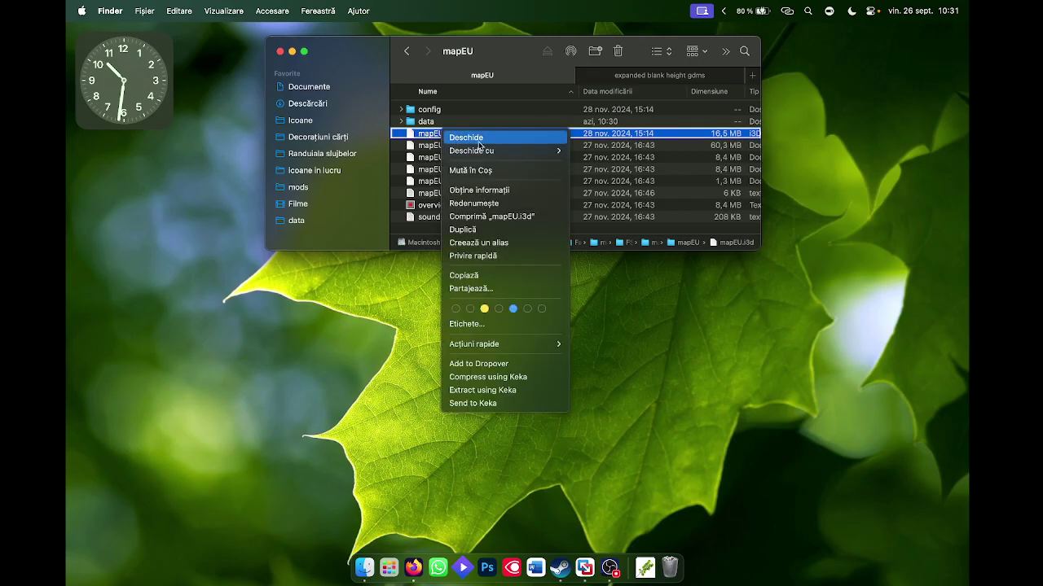
{"action": "mouse_move", "coordinate": [493, 151]}
{"action": "left_click", "coordinate": [593, 184]}
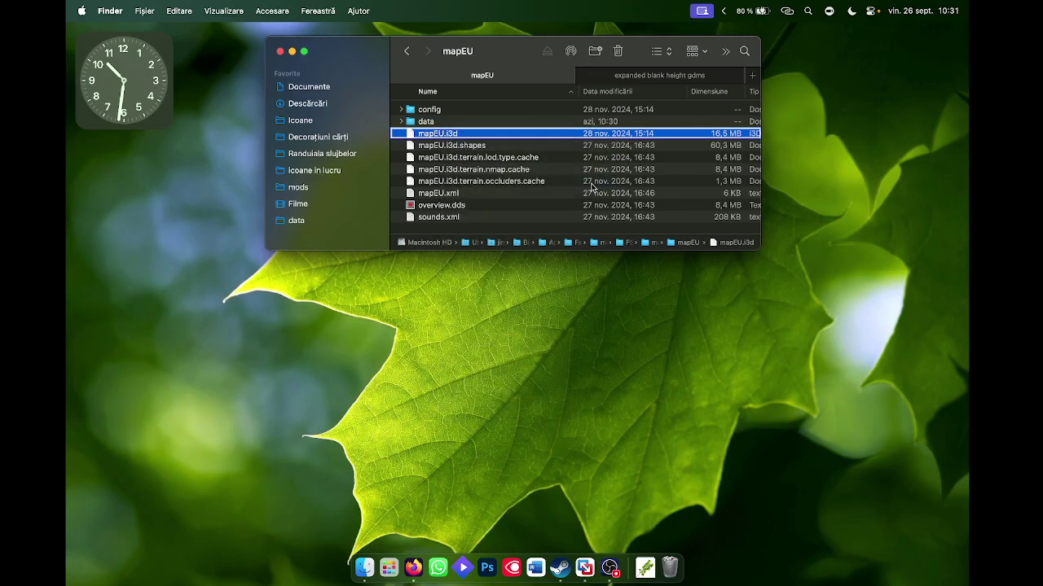
{"action": "scroll", "coordinate": [479, 217], "scroll_direction": "down", "scroll_amount": 5}
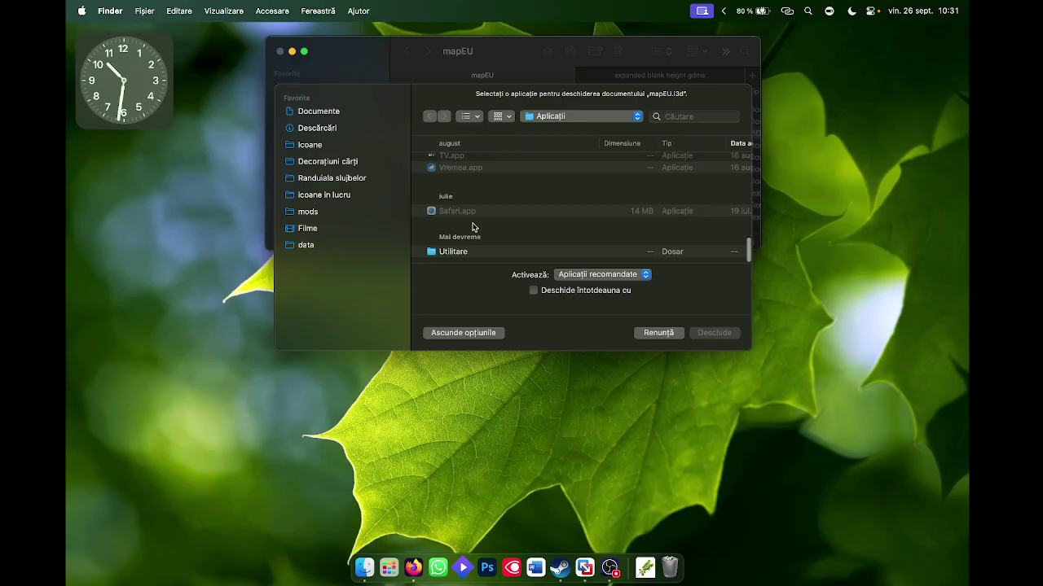
{"action": "scroll", "coordinate": [472, 227], "scroll_direction": "up", "scroll_amount": 4}
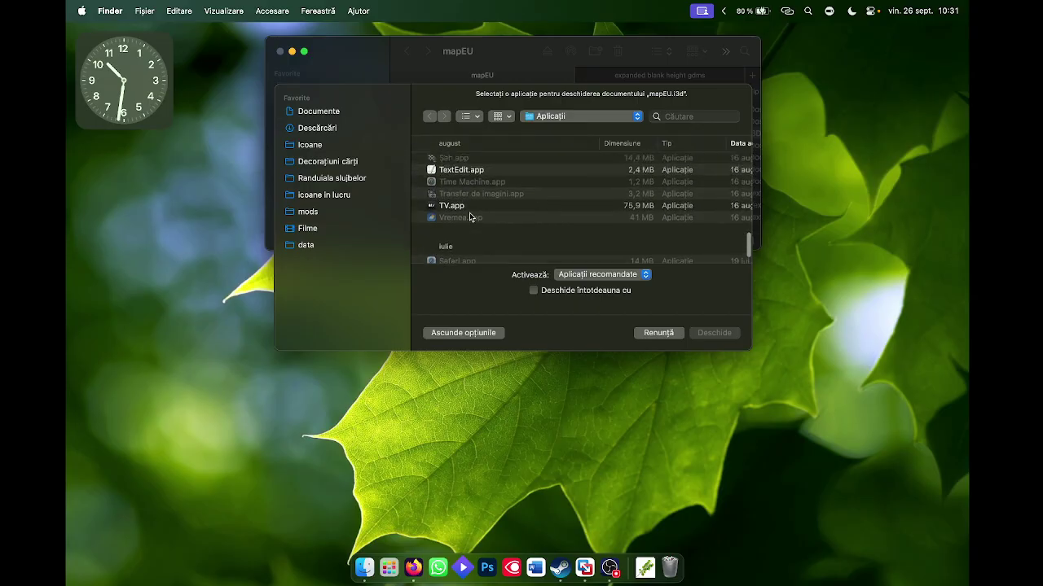
{"action": "double_click", "coordinate": [463, 171]}
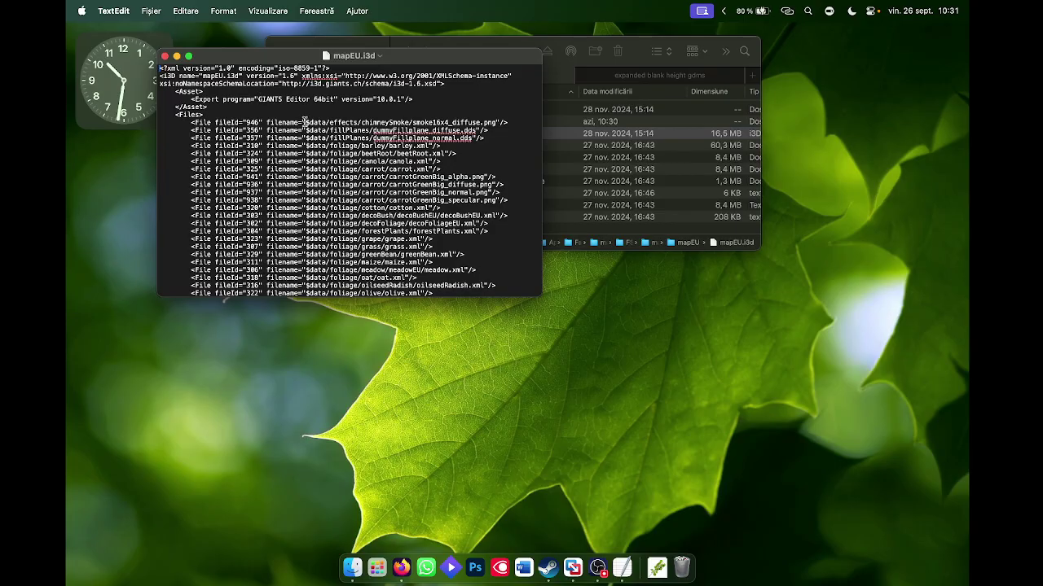
Step: Find the FoliageMultiLayer with densityMapId 360 and set its numChannels to 12, numTypeIndexChannels to 6 and compressionChannels to 6
{"action": "key", "text": "super+f"}
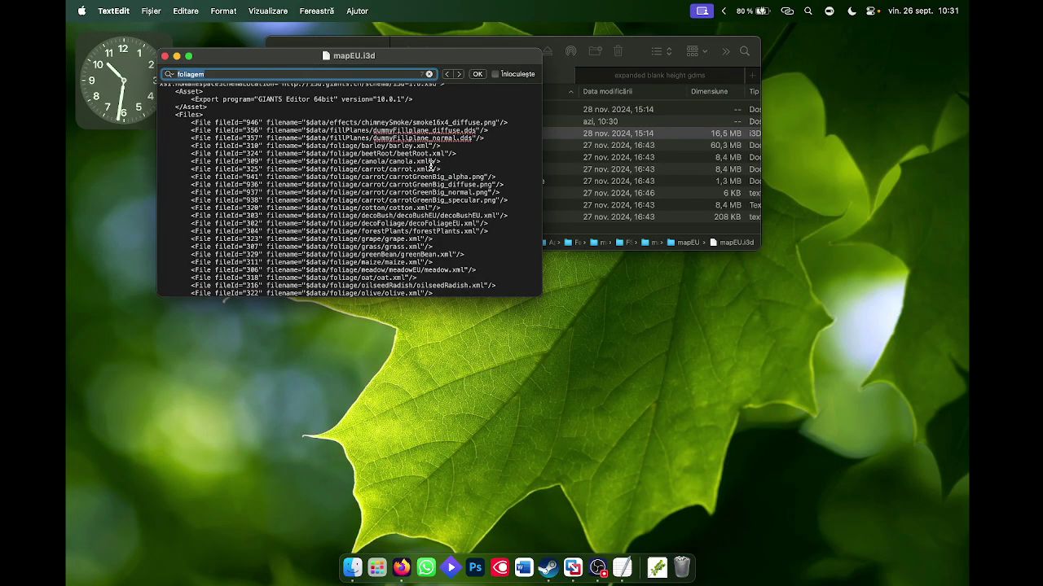
{"action": "left_click", "coordinate": [232, 74]}
{"action": "left_click", "coordinate": [459, 74]}
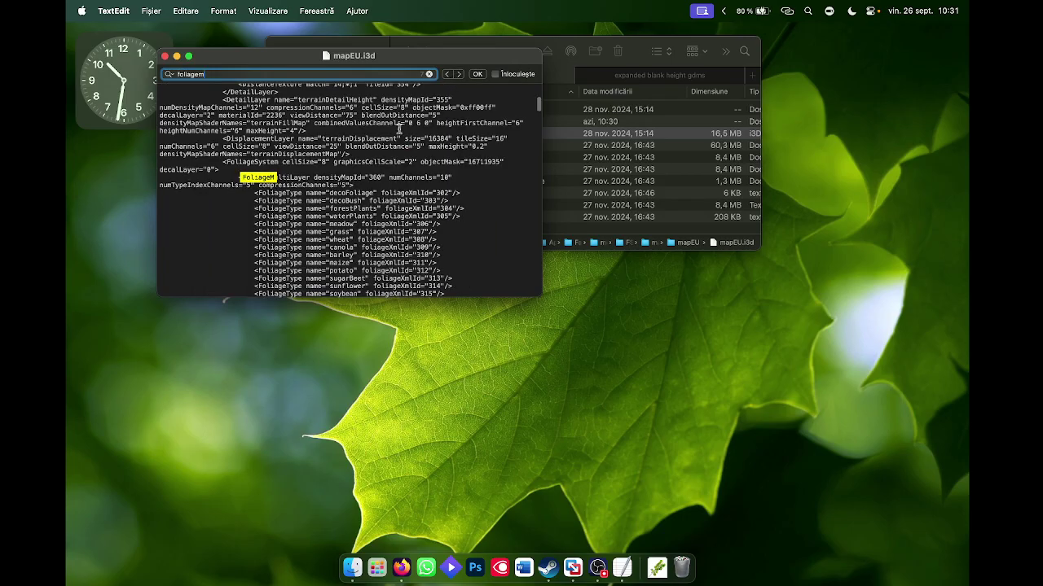
{"action": "scroll", "coordinate": [387, 148], "scroll_direction": "down", "scroll_amount": 2}
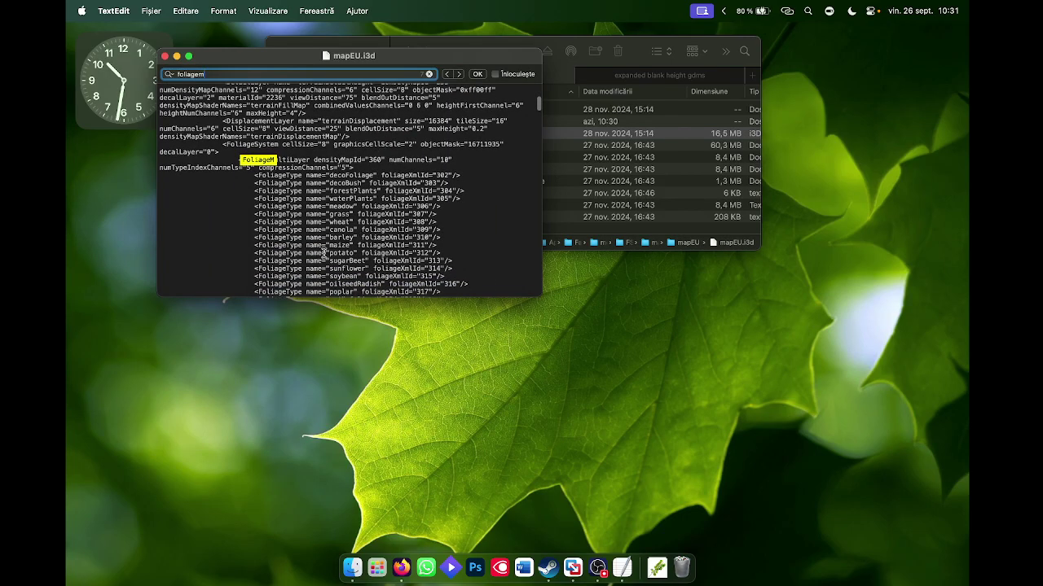
{"action": "key", "text": "super+plus"}
{"action": "key", "text": "super+plus"}
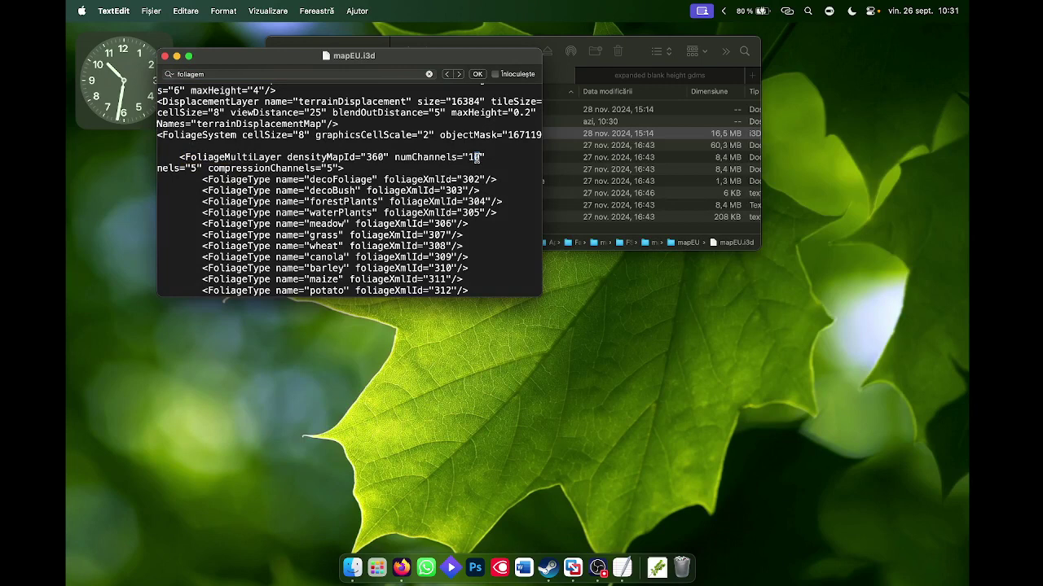
{"action": "type", "text": "2"}
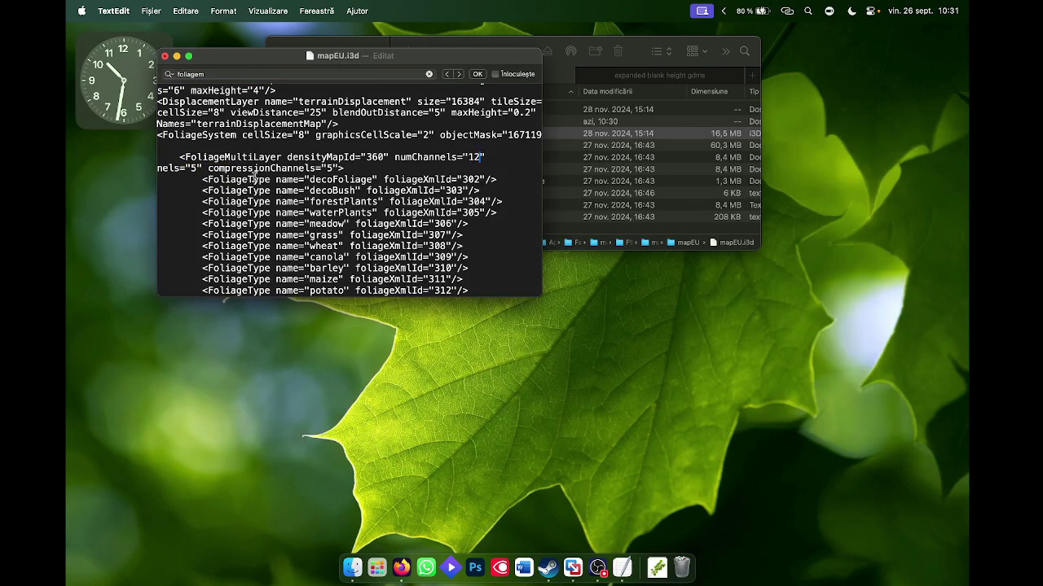
{"action": "double_click", "coordinate": [192, 167]}
{"action": "type", "text": "6"}
{"action": "scroll", "coordinate": [268, 122], "scroll_direction": "up", "scroll_amount": 2}
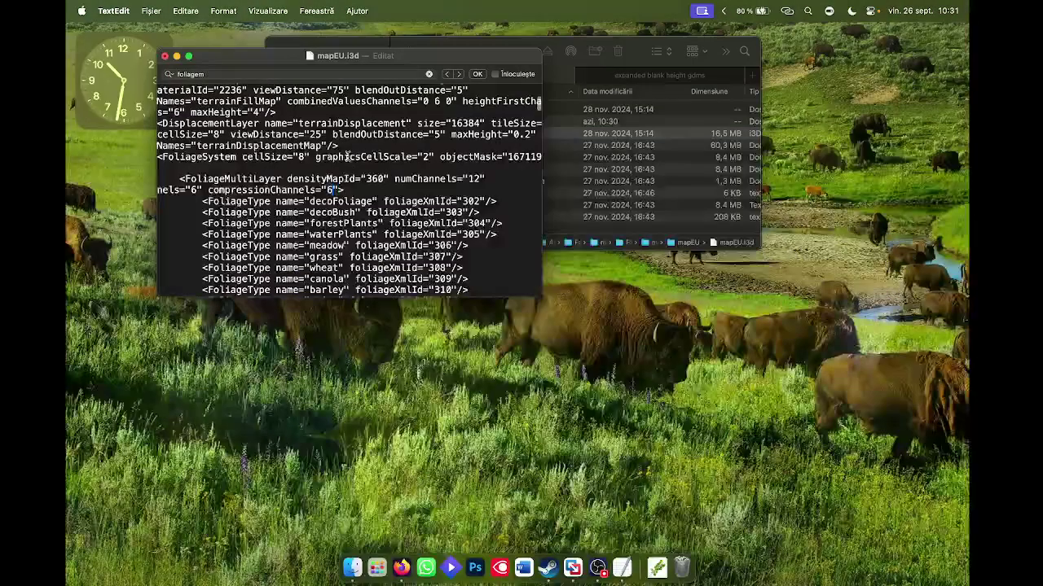
Step: In the terrainDetailHeight DetailLayer, set numDensityMapChannels to 14 and compressionChannels to 7
{"action": "left_click", "coordinate": [188, 55]}
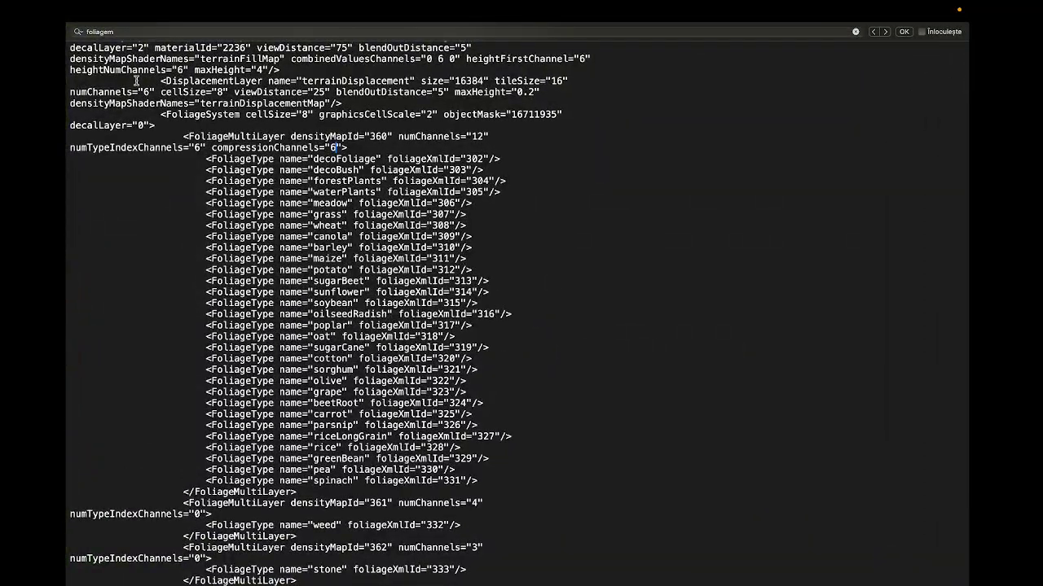
{"action": "scroll", "coordinate": [136, 81], "scroll_direction": "up", "scroll_amount": 5}
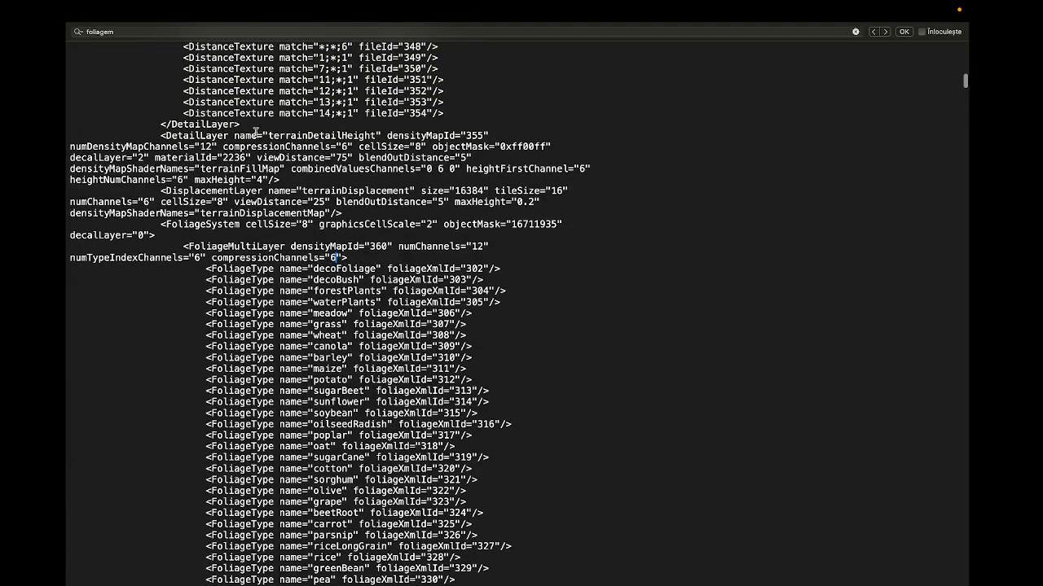
{"action": "scroll", "coordinate": [257, 132], "scroll_direction": "up", "scroll_amount": 1}
{"action": "scroll", "coordinate": [340, 138], "scroll_direction": "up", "scroll_amount": 5}
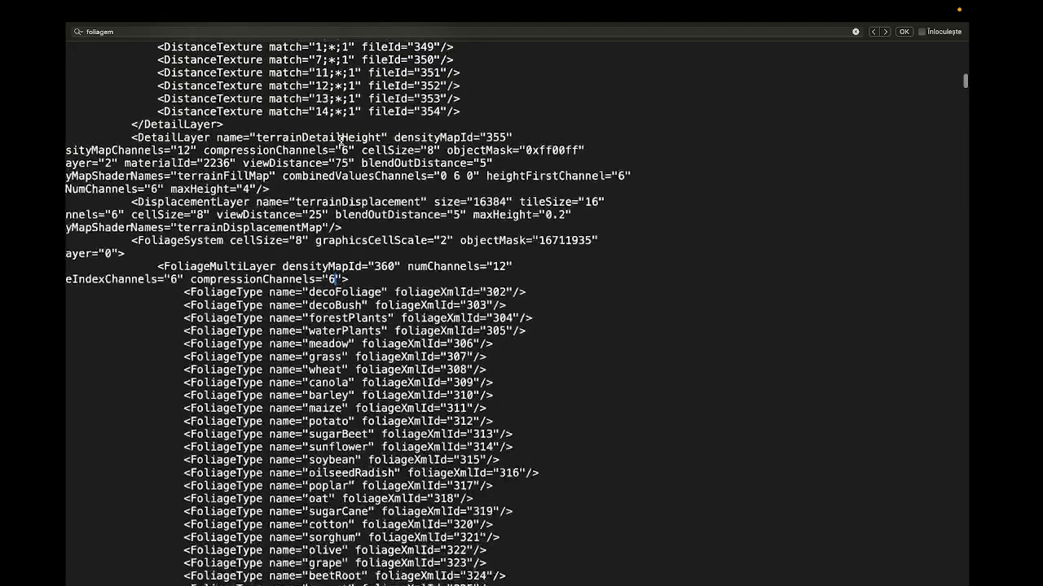
{"action": "left_click", "coordinate": [243, 153]}
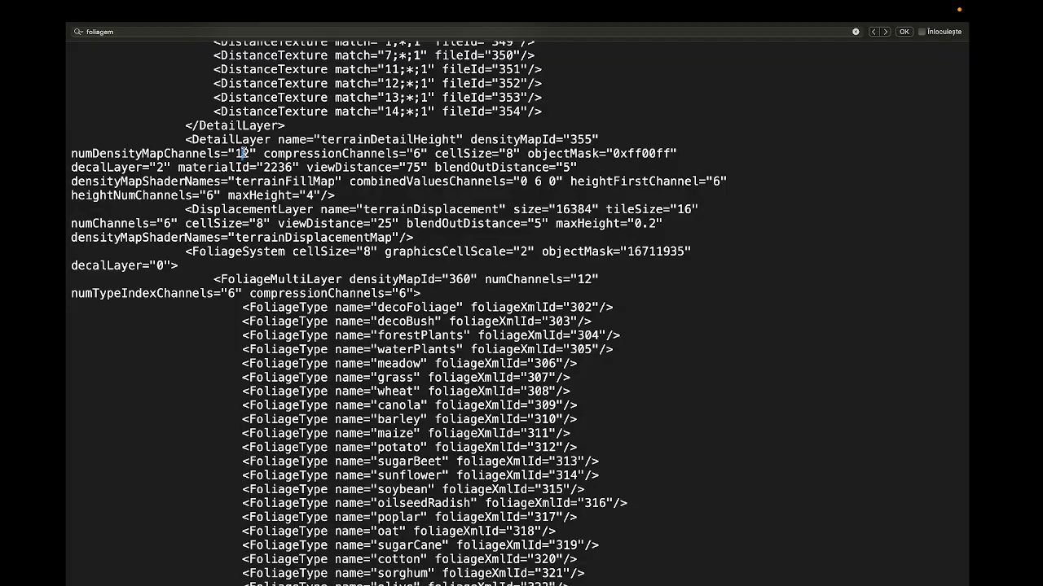
{"action": "type", "text": "4"}
{"action": "double_click", "coordinate": [416, 153]}
{"action": "type", "text": "7"}
Step: Set combinedValuesChannels to 0 7 0 and heightFirstChannel to 7 for terrainDetailHeight, and maxHeight to 0.4 for terrainDisplacement
{"action": "double_click", "coordinate": [539, 181]}
{"action": "type", "text": "7"}
{"action": "double_click", "coordinate": [716, 181]}
{"action": "type", "text": "7"}
{"action": "type", "text": "4"}
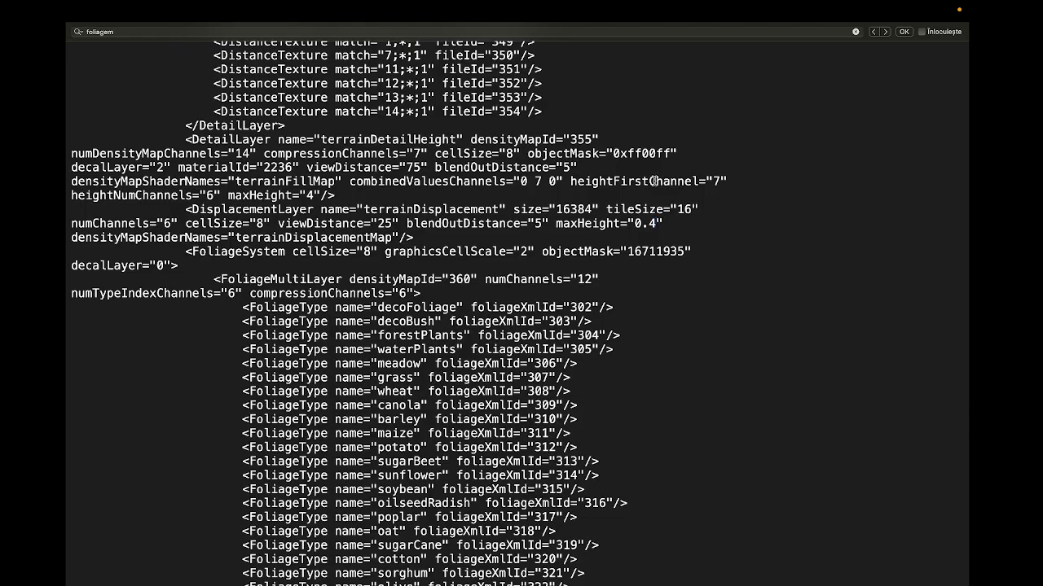
{"action": "scroll", "coordinate": [621, 190], "scroll_direction": "up", "scroll_amount": 1}
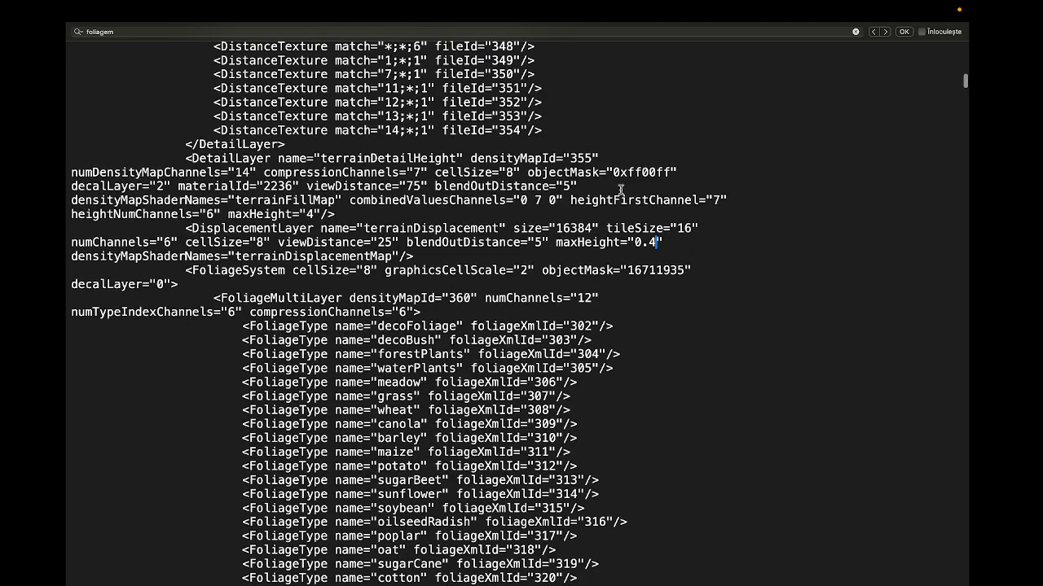
Step: Find the fruits.gdm file reference, change it to densityMap_fruits.png, and save and close mapEU.i3d
{"action": "key", "text": "super+f"}
{"action": "type", "text": "fruits.gd"}
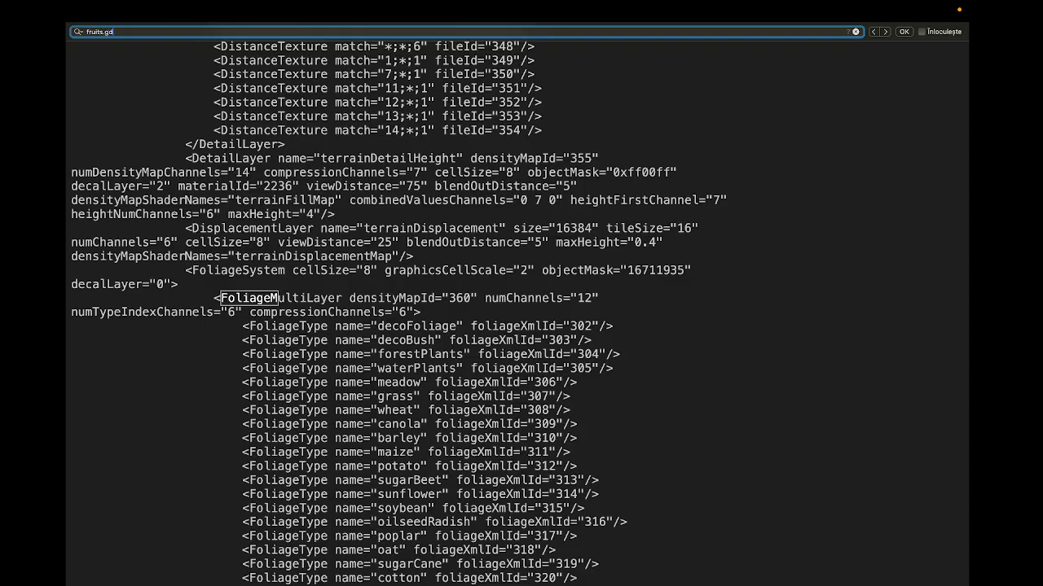
{"action": "key", "text": "Return"}
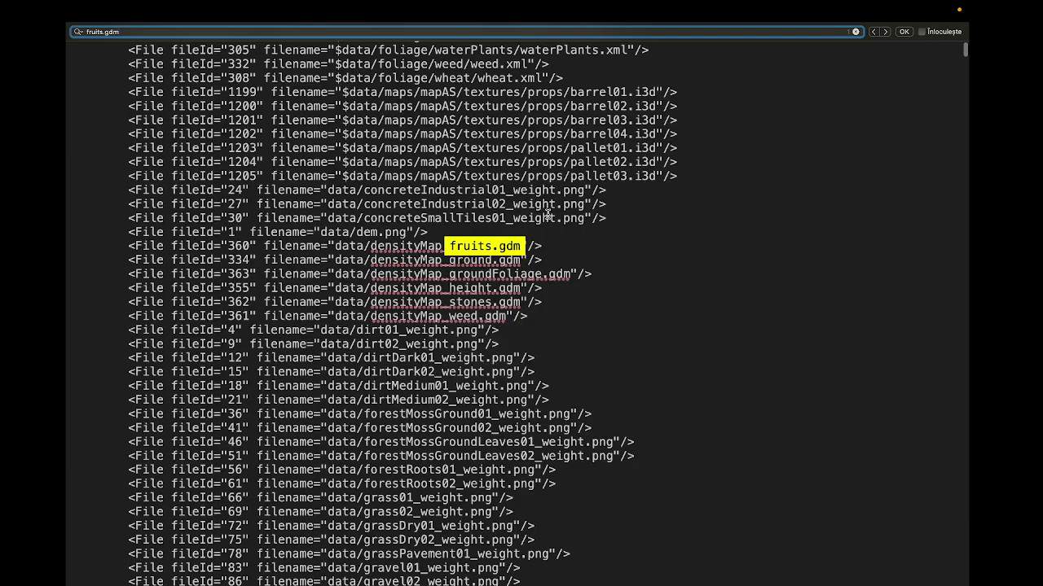
{"action": "left_click", "coordinate": [500, 244]}
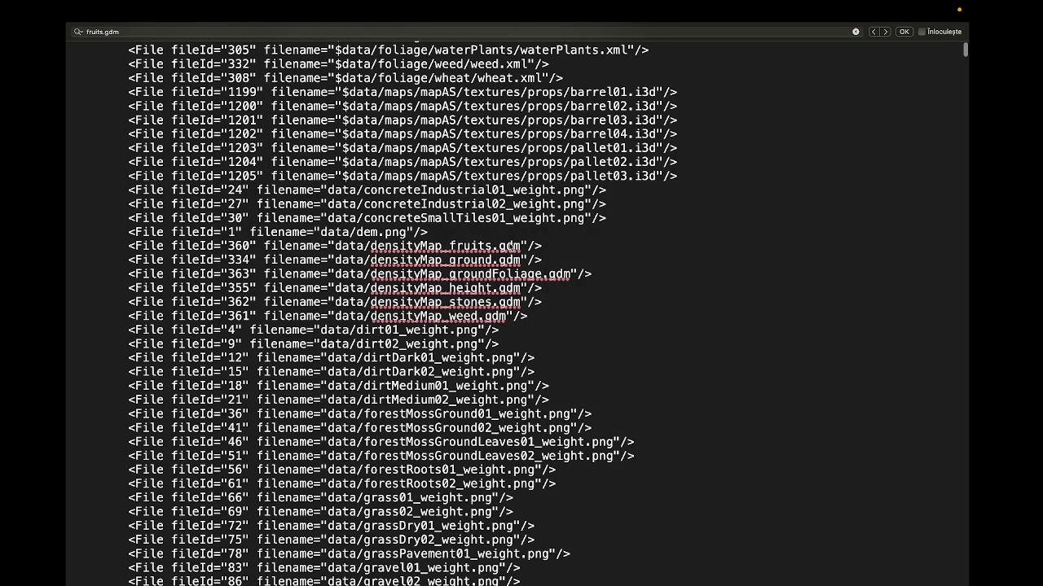
{"action": "double_click", "coordinate": [500, 245]}
{"action": "type", "text": "png"}
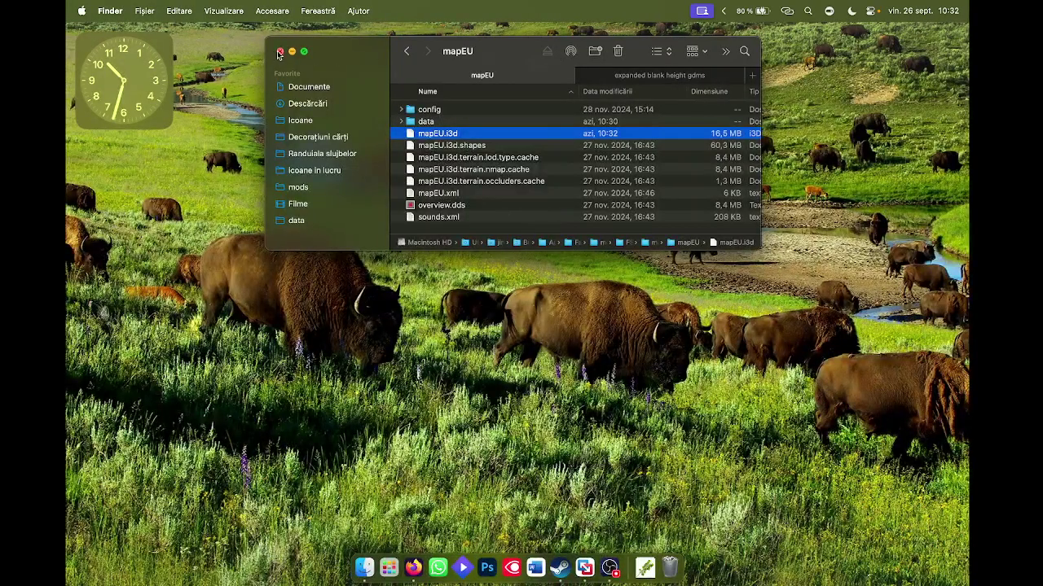
Step: Close the mapEU folder window and launch Farming Simulator 25 through Steam
{"action": "left_click", "coordinate": [279, 52]}
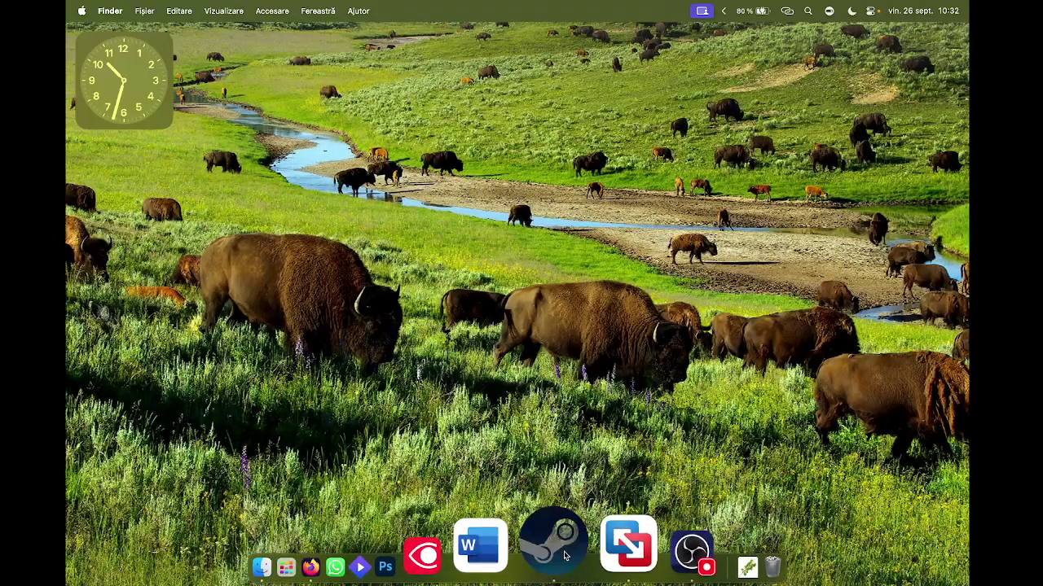
{"action": "right_click", "coordinate": [565, 556]}
{"action": "left_click", "coordinate": [629, 231]}
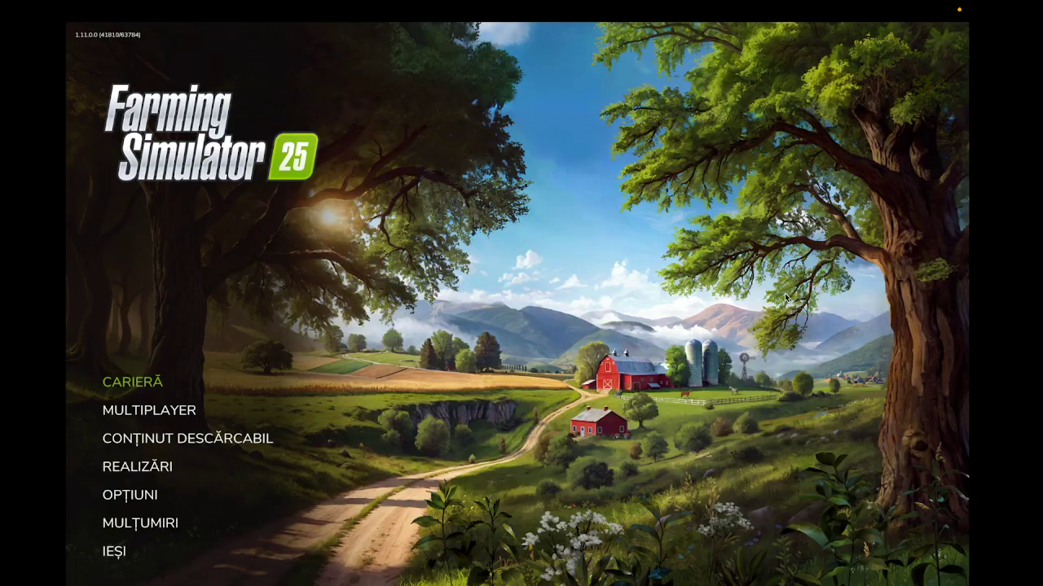
Step: Begin a new career in the empty save slot 4 and choose Mod Map EU as the map
{"action": "left_click", "coordinate": [149, 381]}
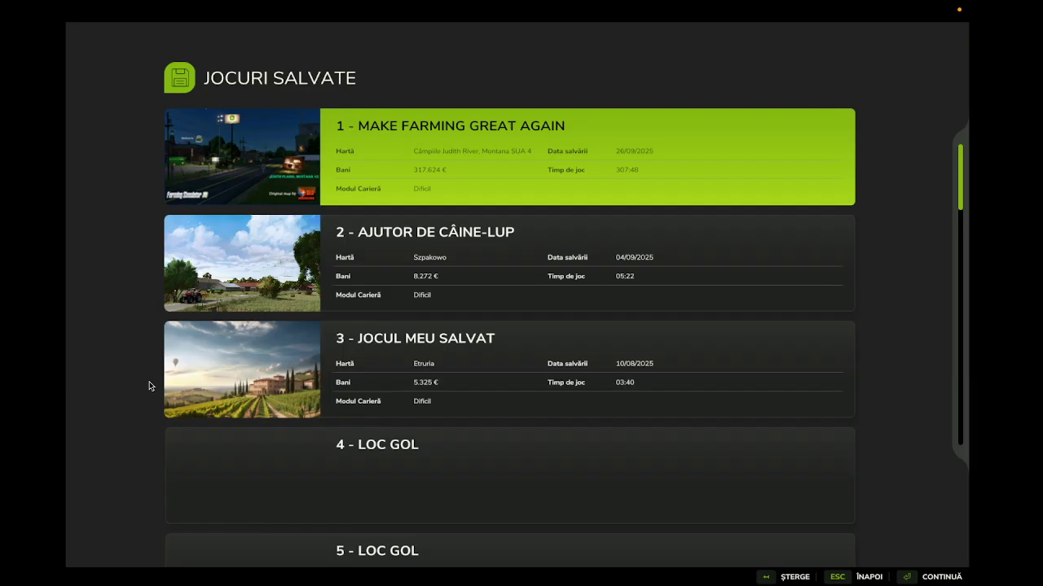
{"action": "double_click", "coordinate": [427, 454]}
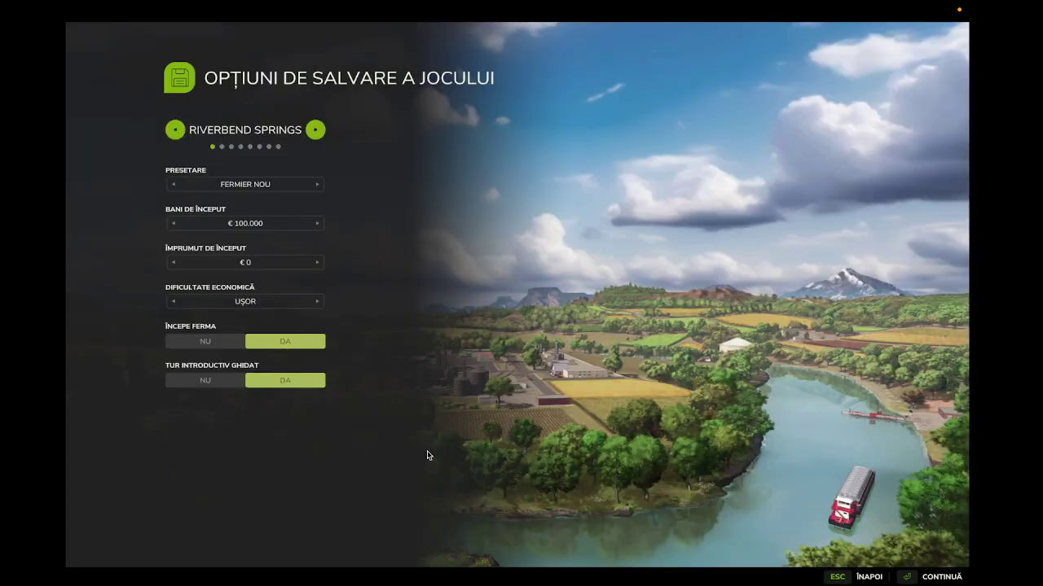
{"action": "left_click", "coordinate": [173, 130]}
{"action": "left_click", "coordinate": [174, 130]}
{"action": "left_click", "coordinate": [173, 131]}
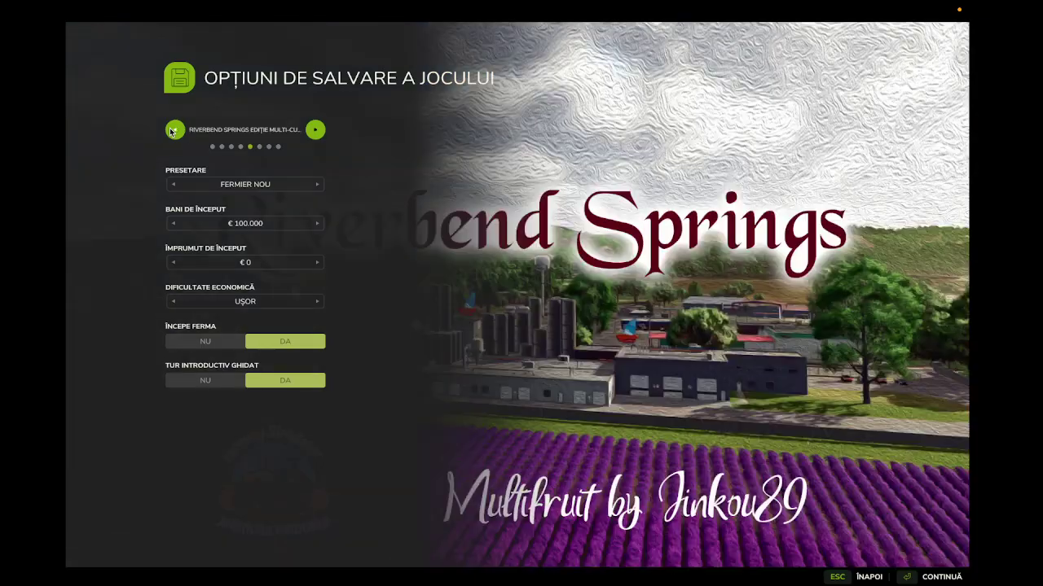
{"action": "left_click", "coordinate": [173, 130]}
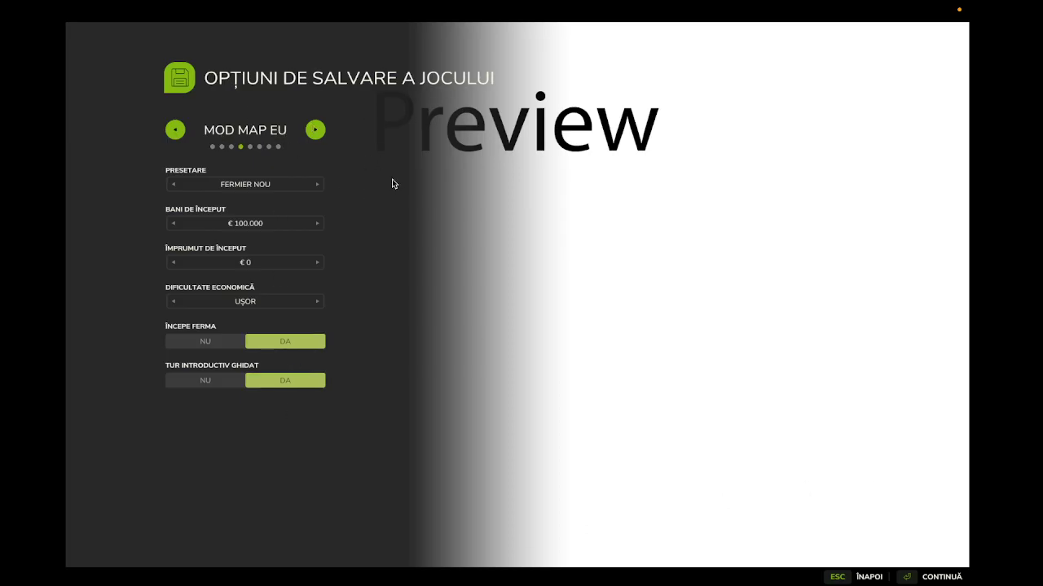
Step: Set Tur introductiv ghidat and Începe ferma to Nu, and continue to the mod selection
{"action": "left_click", "coordinate": [211, 382]}
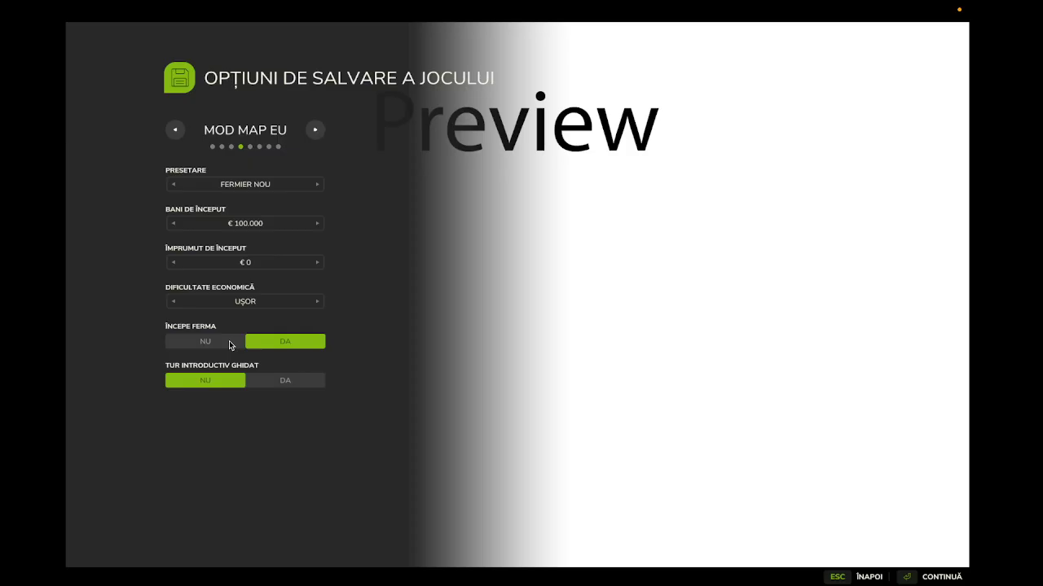
{"action": "left_click", "coordinate": [227, 342]}
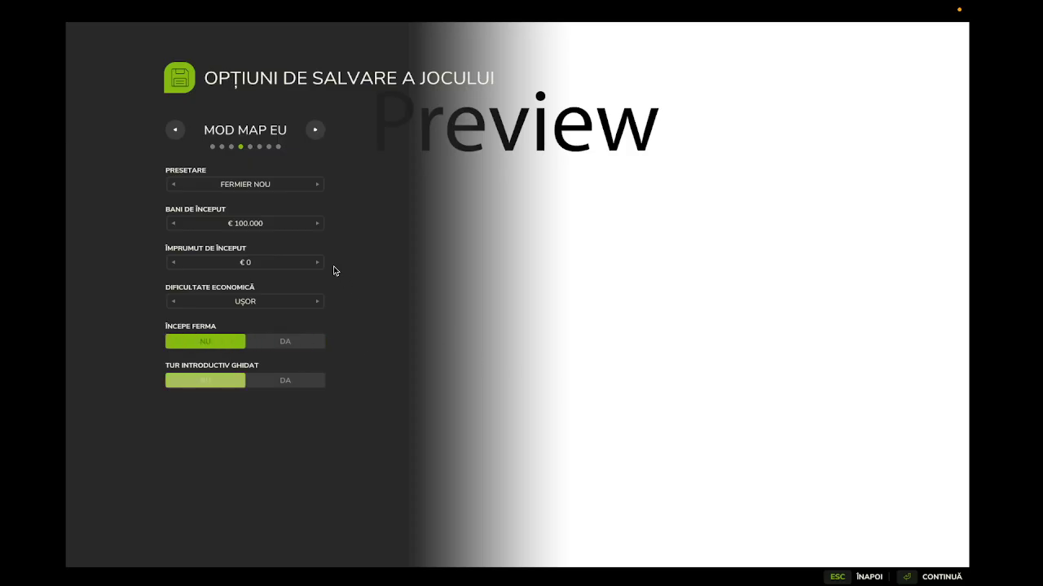
{"action": "left_click", "coordinate": [950, 580]}
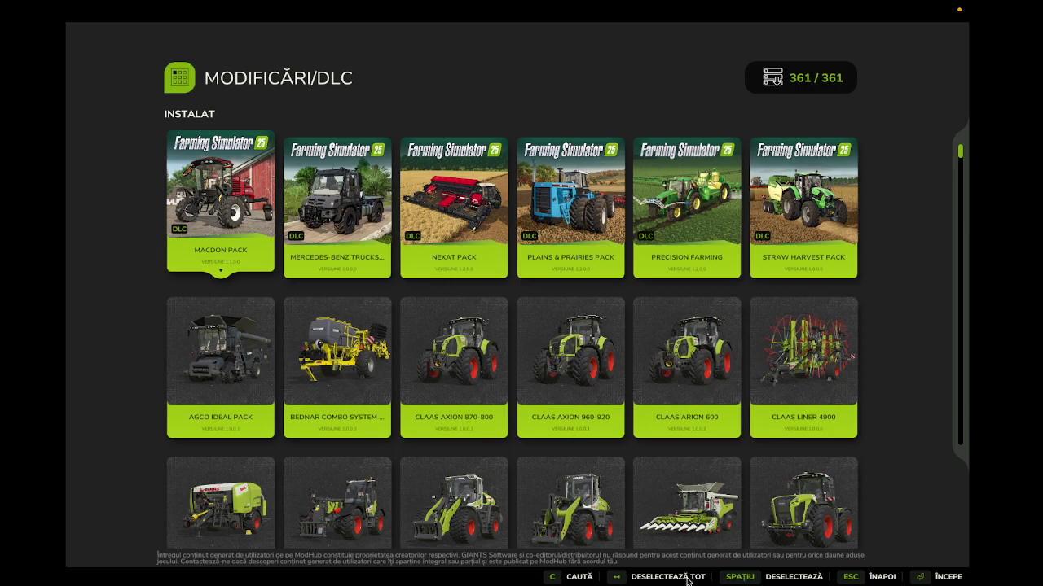
Step: Deselect all mods, start the game, and accept the default character
{"action": "left_click", "coordinate": [687, 578]}
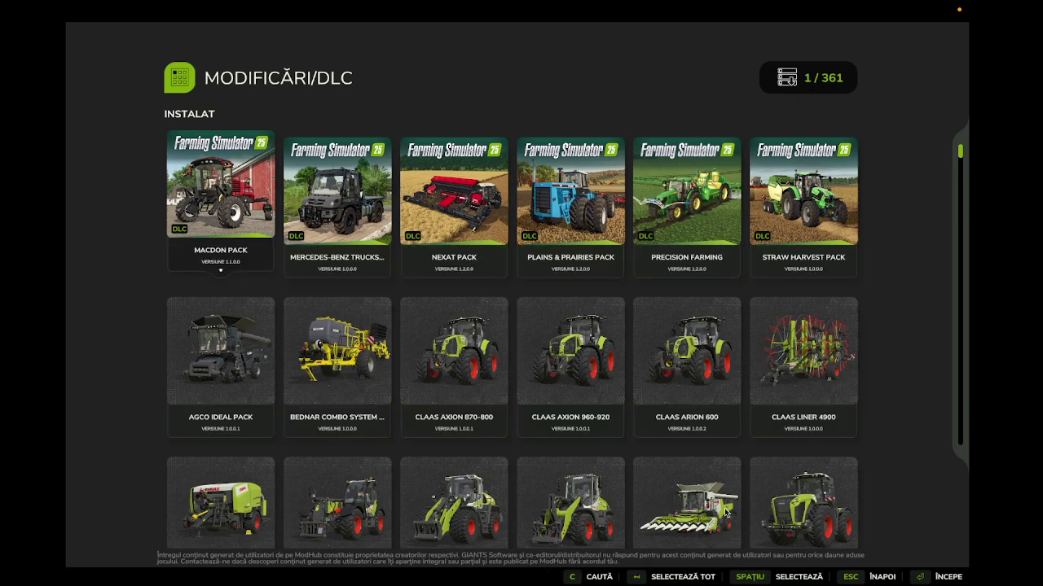
{"action": "left_click", "coordinate": [945, 577]}
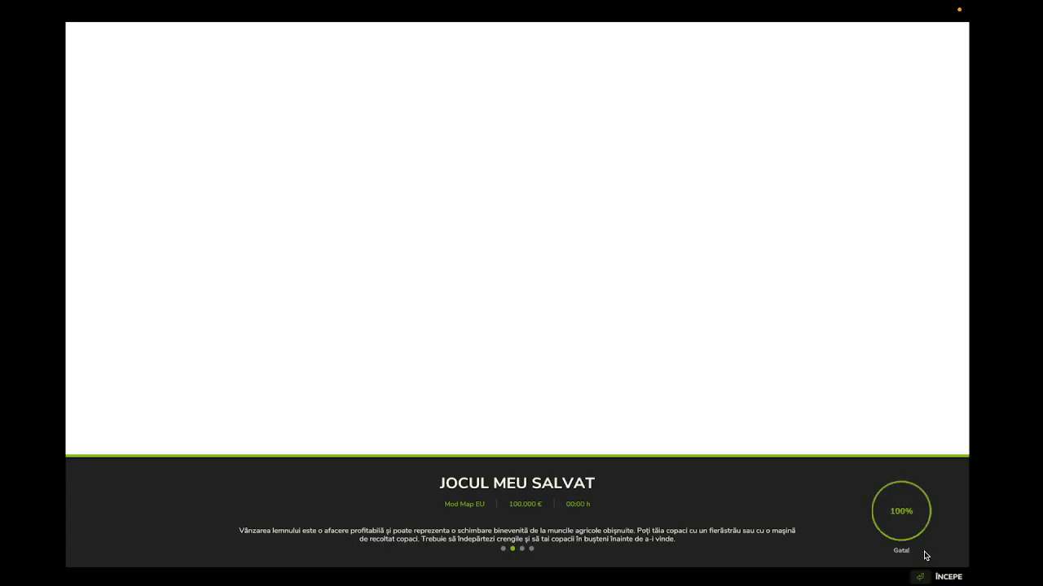
{"action": "left_click", "coordinate": [948, 576]}
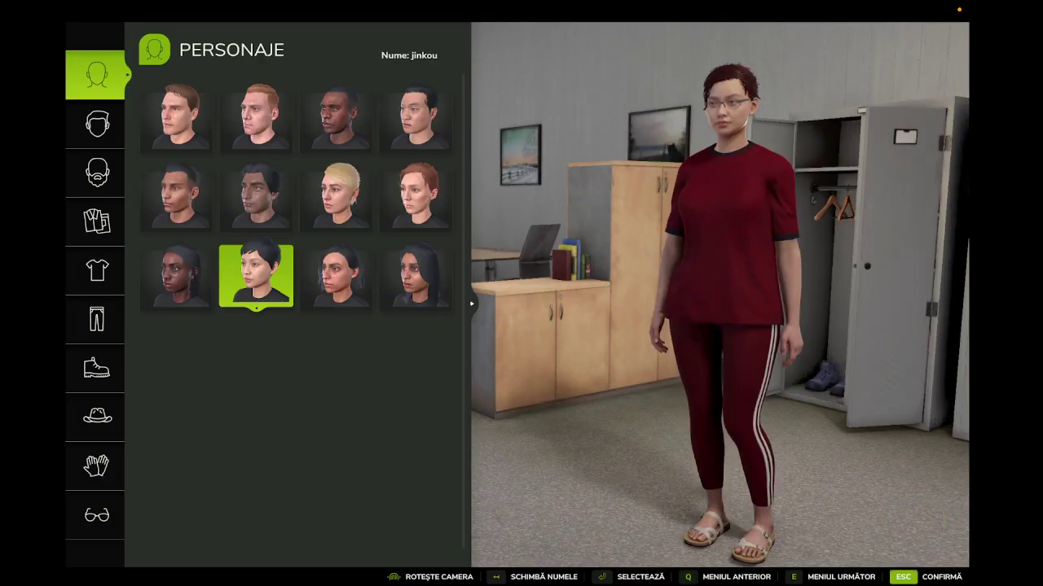
{"action": "left_click", "coordinate": [924, 572]}
Step: Walk from the farmyard through the grass toward the ploughed field to inspect the ground foliage
{"action": "key", "text": "w"}
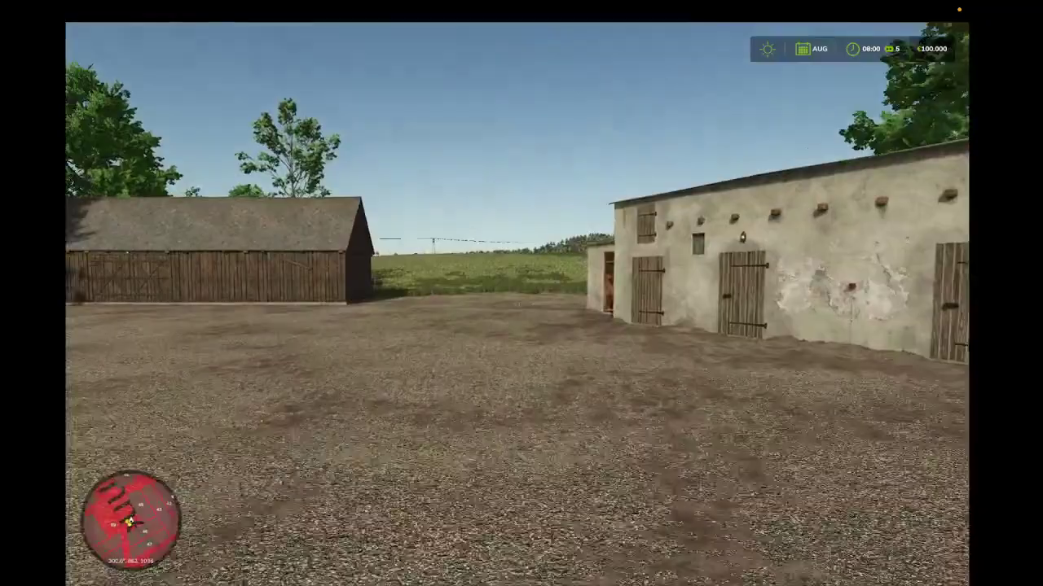
{"action": "key", "text": "w"}
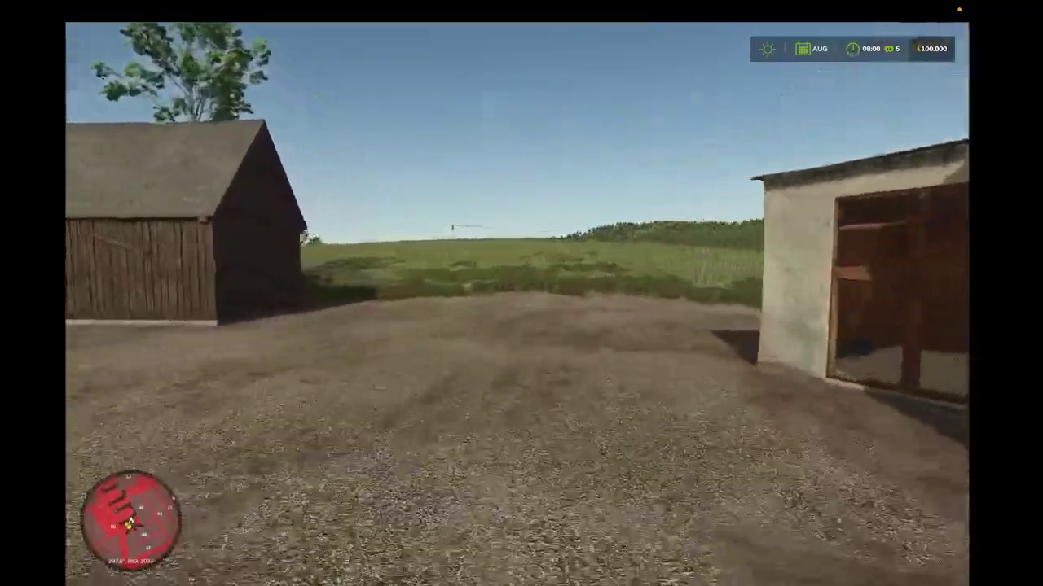
{"action": "key", "text": "w"}
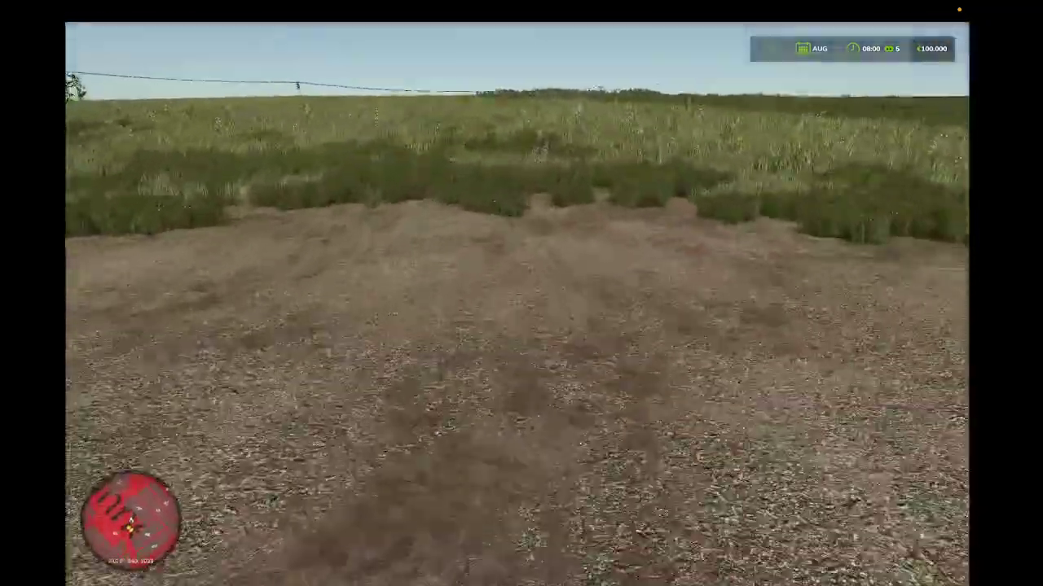
{"action": "key", "text": "w"}
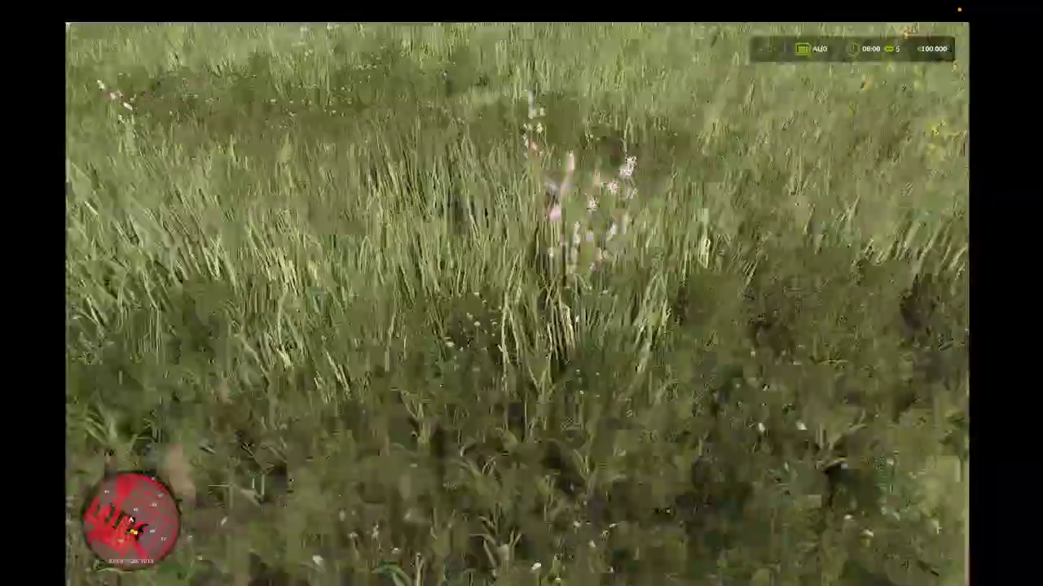
{"action": "key", "text": "w"}
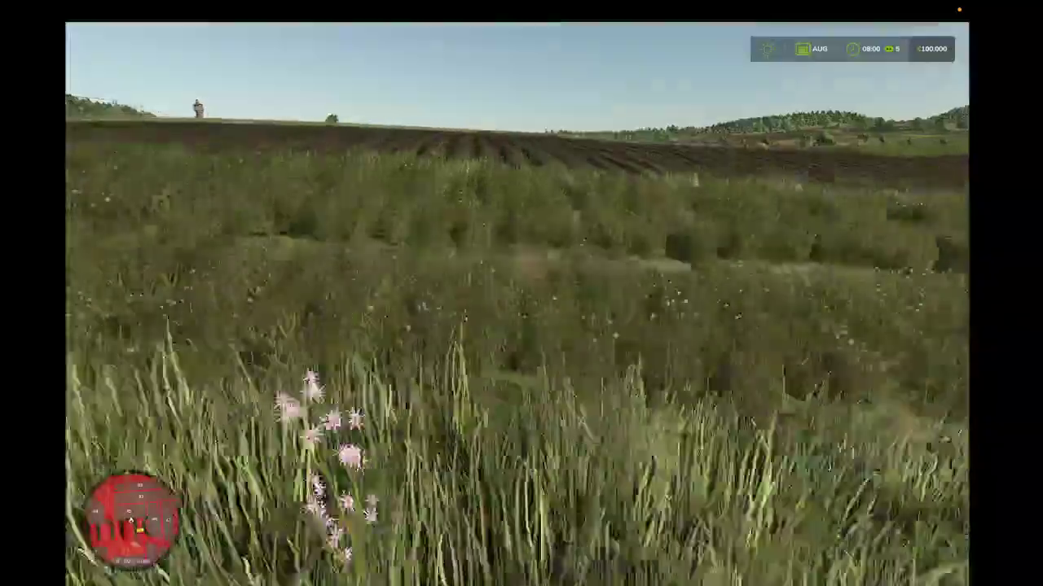
{"action": "key", "text": "w"}
Step: Open the map and visit field 42 to inspect its crop
{"action": "key", "text": "Escape"}
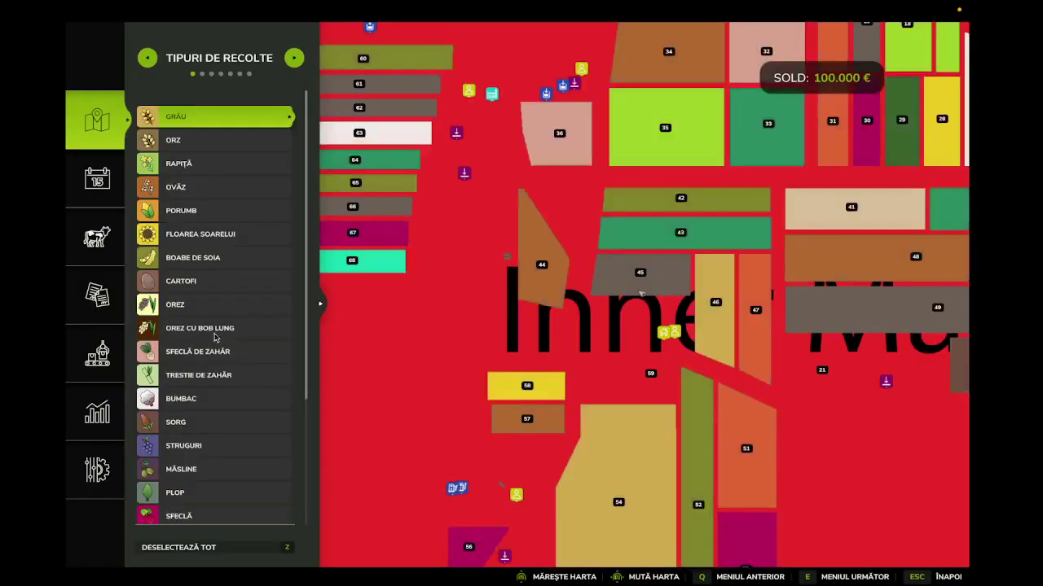
{"action": "left_click", "coordinate": [684, 202]}
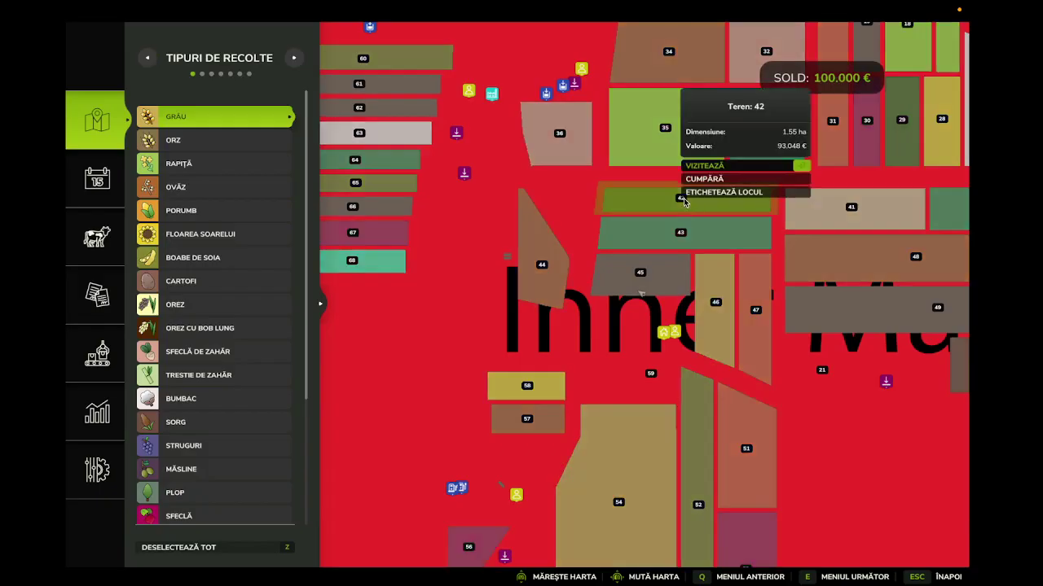
{"action": "left_click", "coordinate": [721, 166]}
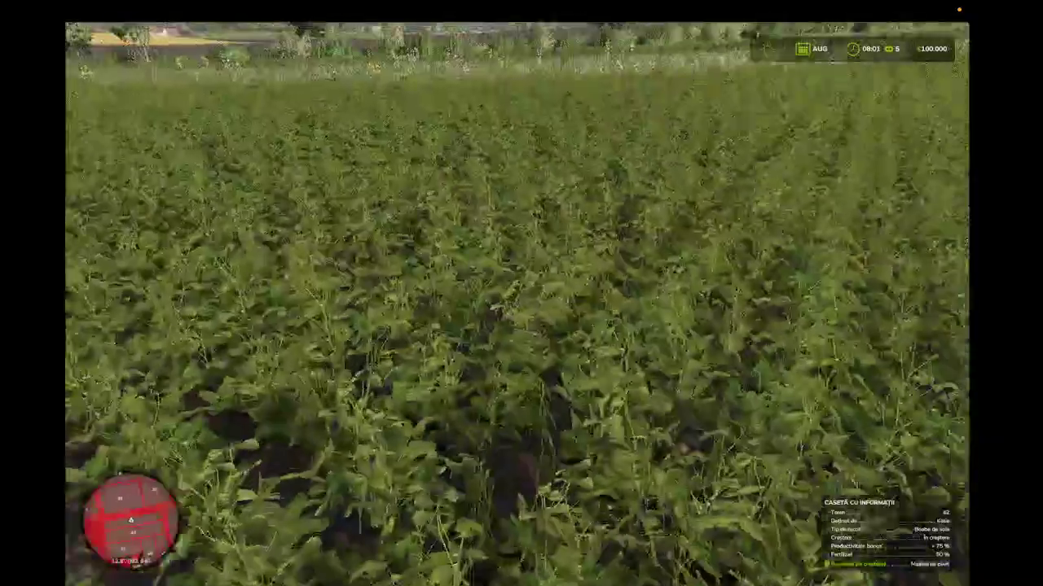
Step: Exit the current game to the main menu without saving
{"action": "key", "text": "Escape"}
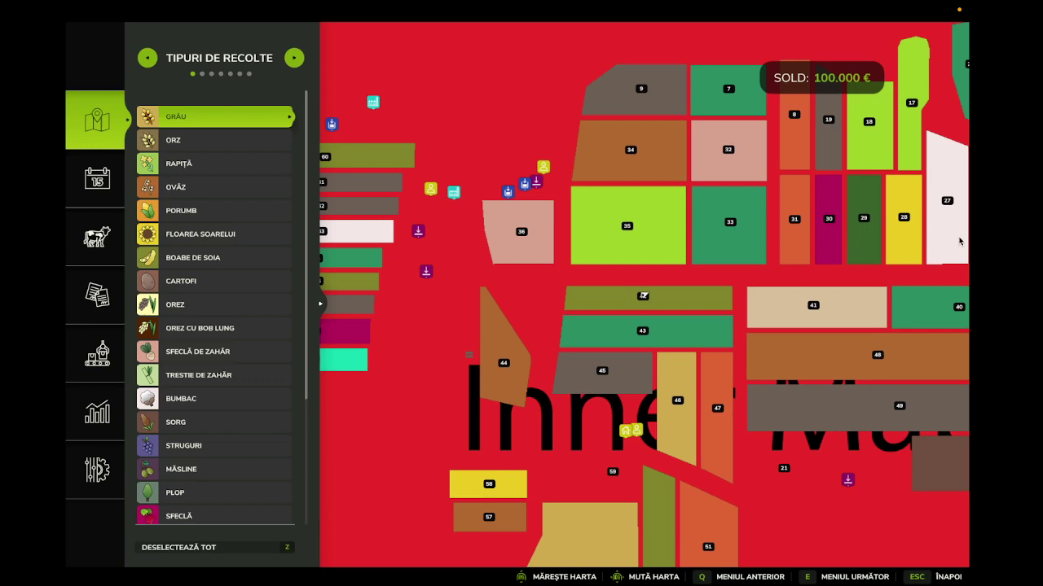
{"action": "left_click", "coordinate": [93, 472]}
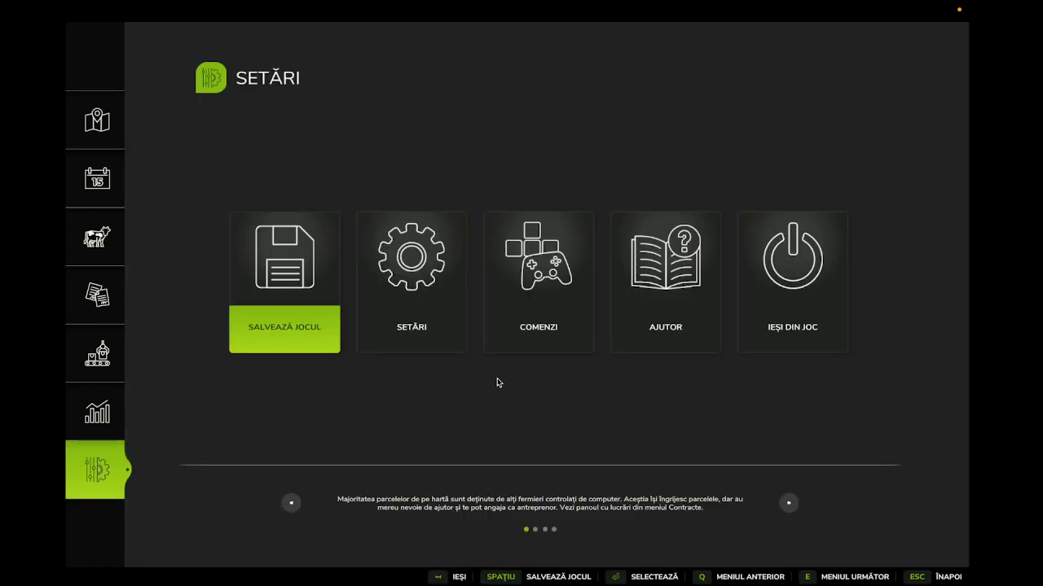
{"action": "left_click", "coordinate": [790, 285]}
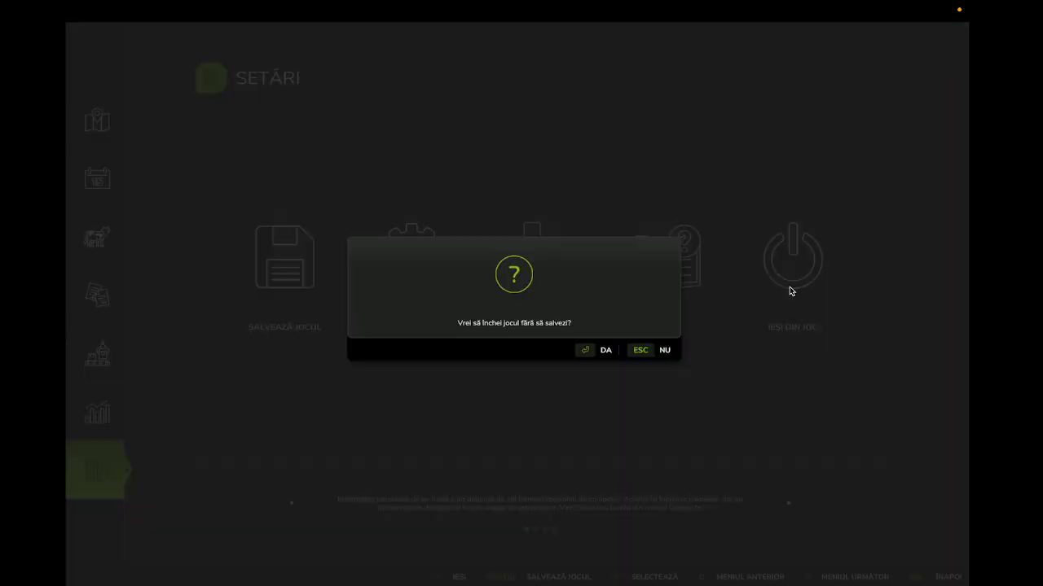
{"action": "left_click", "coordinate": [592, 350]}
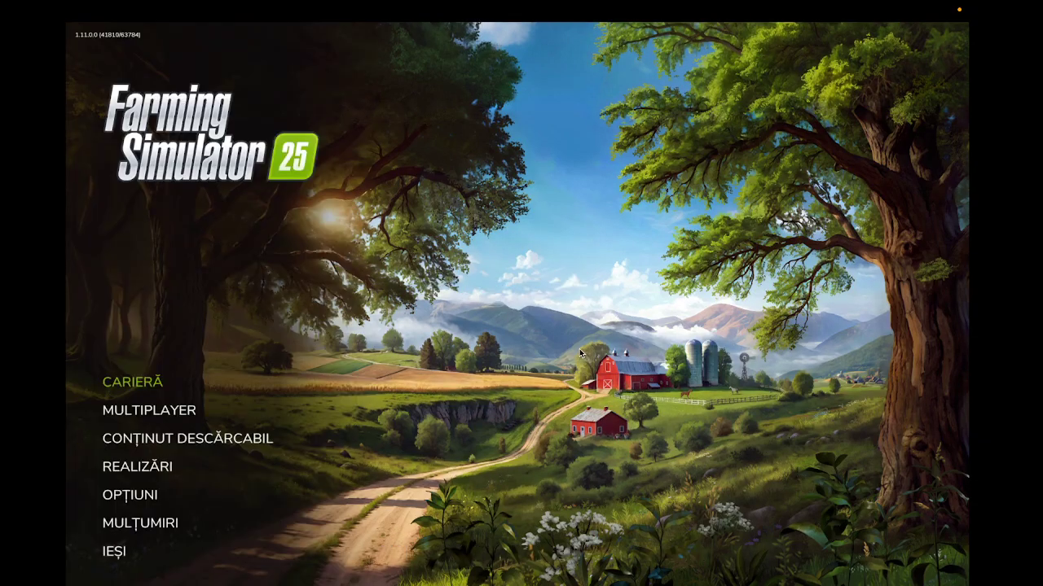
Step: Set up another career in slot 4 on Mod Map EU, with Începe ferma and Tur introductiv ghidat set to Nu
{"action": "left_click", "coordinate": [152, 384]}
{"action": "left_click", "coordinate": [314, 461]}
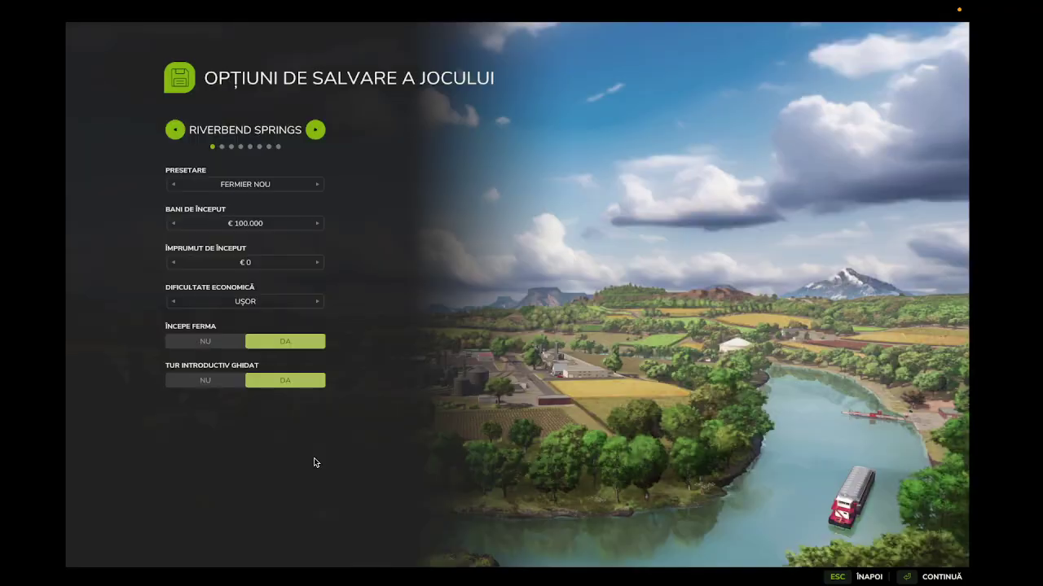
{"action": "left_click", "coordinate": [175, 130]}
{"action": "left_click", "coordinate": [175, 130]}
{"action": "left_click", "coordinate": [175, 131]}
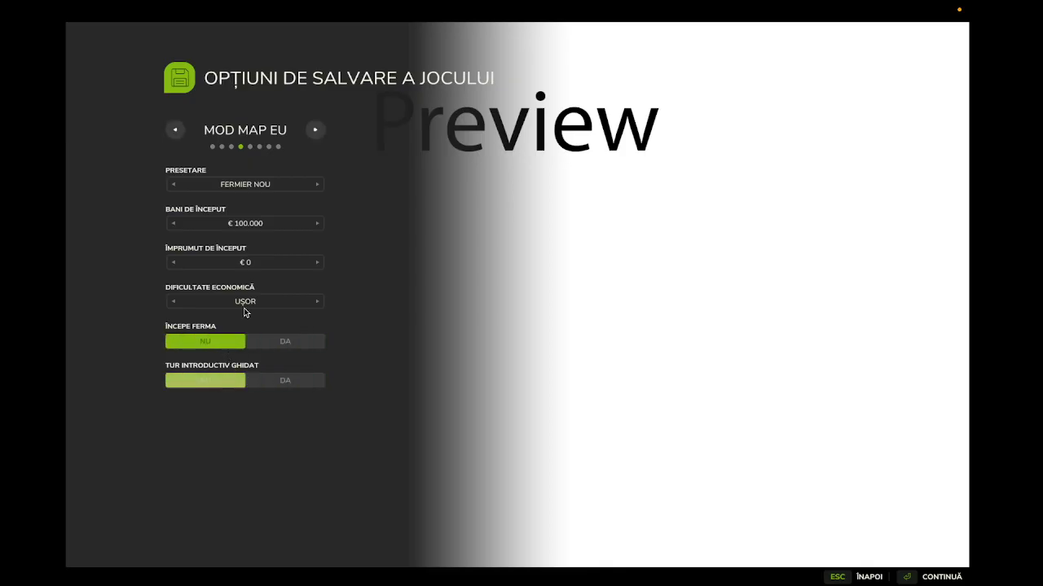
Step: Deselect all mods, enable only the Easy Development Controls mod, and start loading the game
{"action": "left_click", "coordinate": [943, 577]}
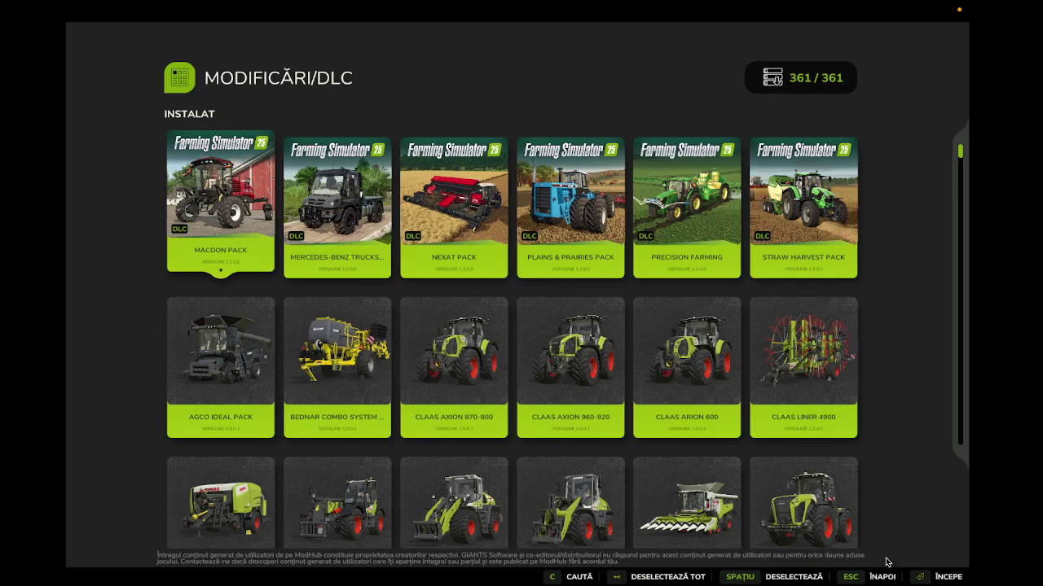
{"action": "left_click", "coordinate": [678, 571]}
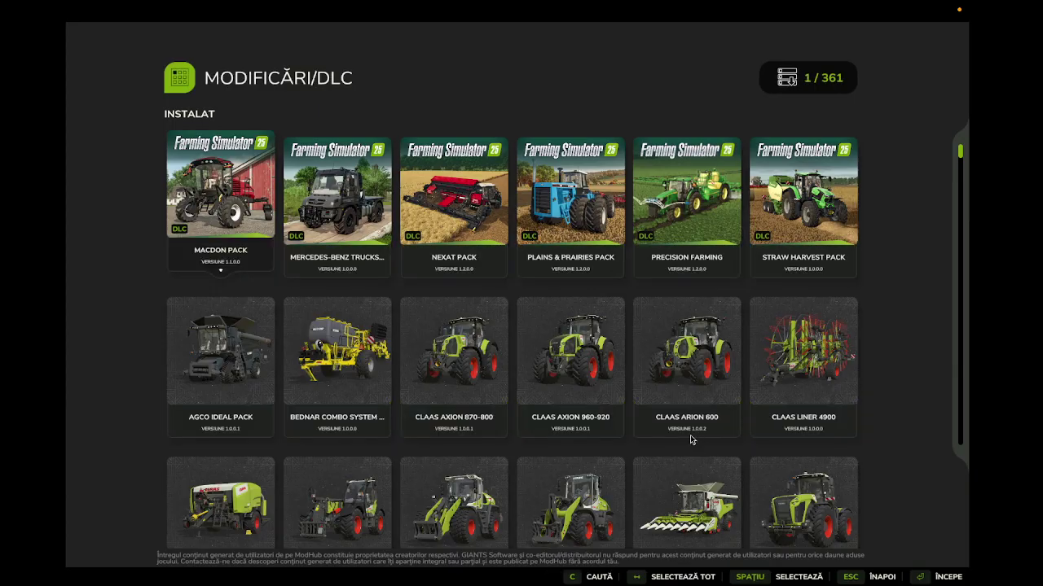
{"action": "scroll", "coordinate": [689, 435], "scroll_direction": "down", "scroll_amount": 5}
{"action": "scroll", "coordinate": [686, 437], "scroll_direction": "down", "scroll_amount": 10}
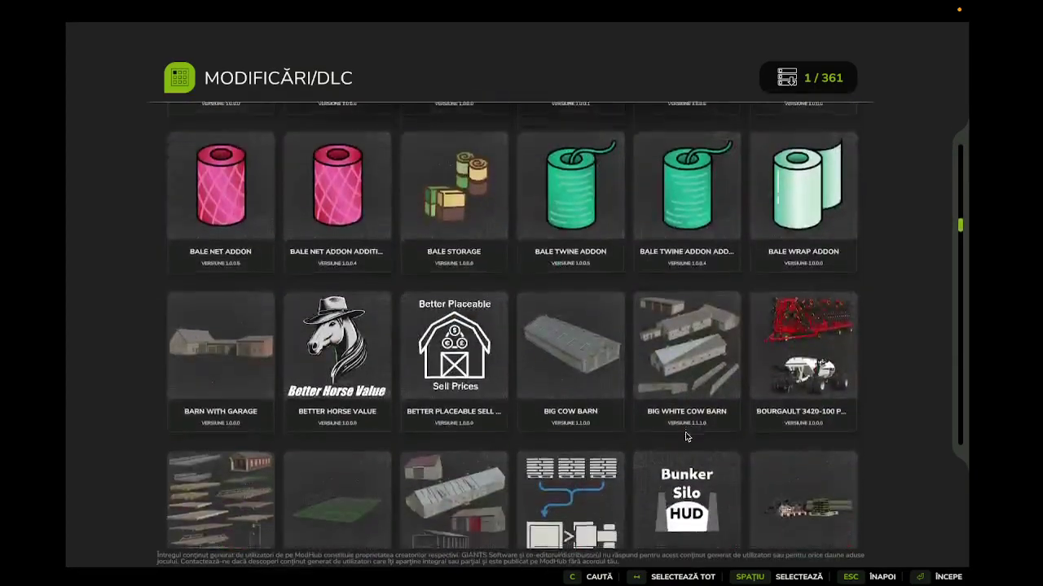
{"action": "scroll", "coordinate": [686, 437], "scroll_direction": "down", "scroll_amount": 10}
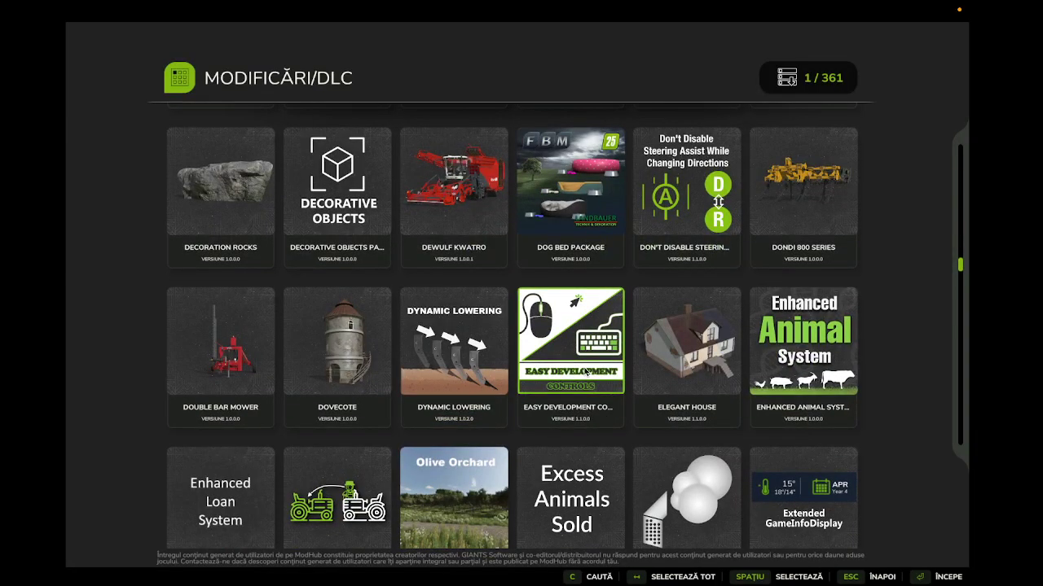
{"action": "left_click", "coordinate": [587, 372]}
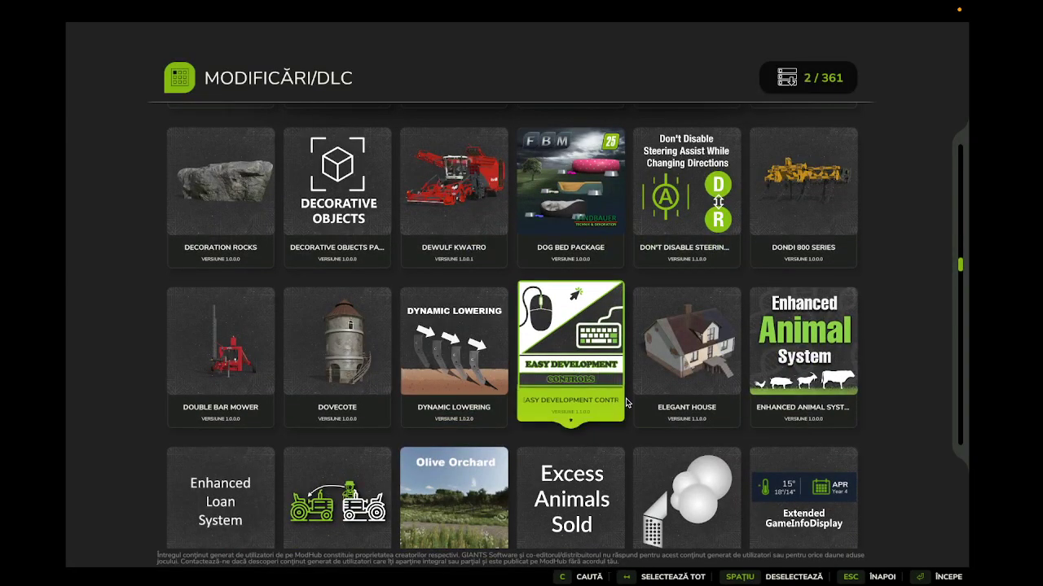
{"action": "left_click", "coordinate": [919, 579]}
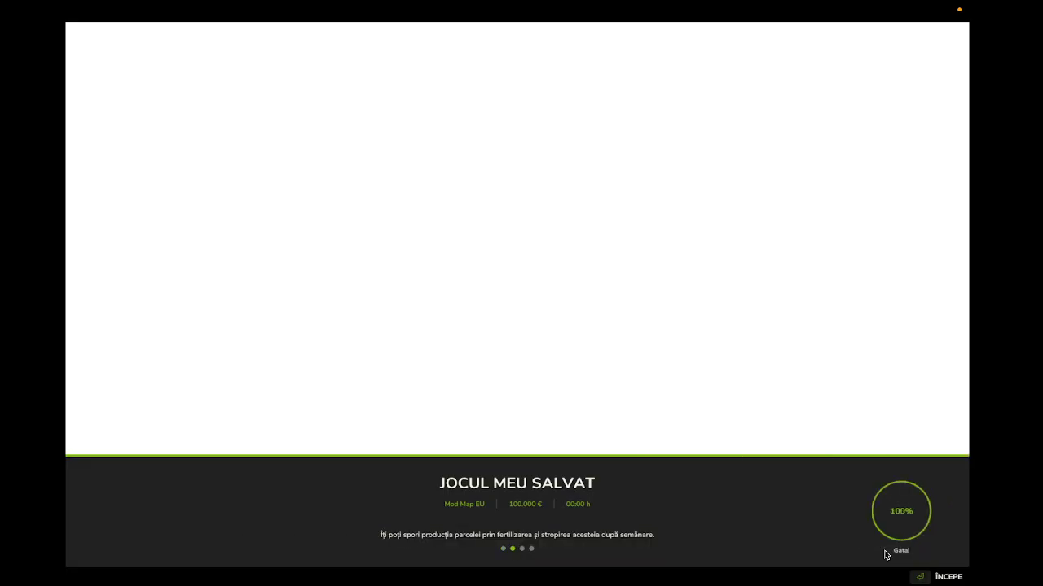
Step: Start the loaded game with the current character and walk into the nearby wheat field 46
{"action": "left_click", "coordinate": [959, 579]}
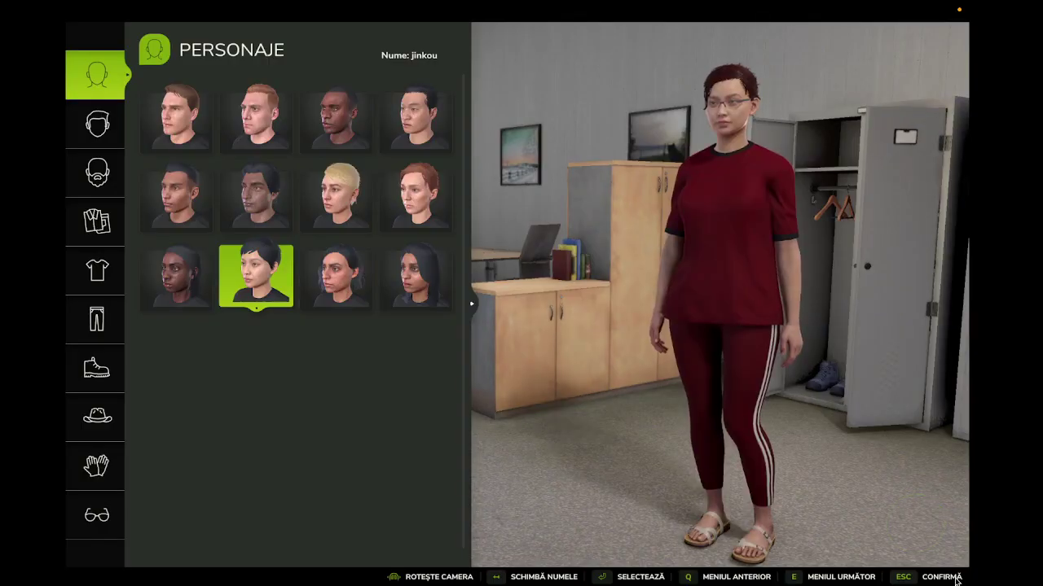
{"action": "left_click", "coordinate": [945, 578]}
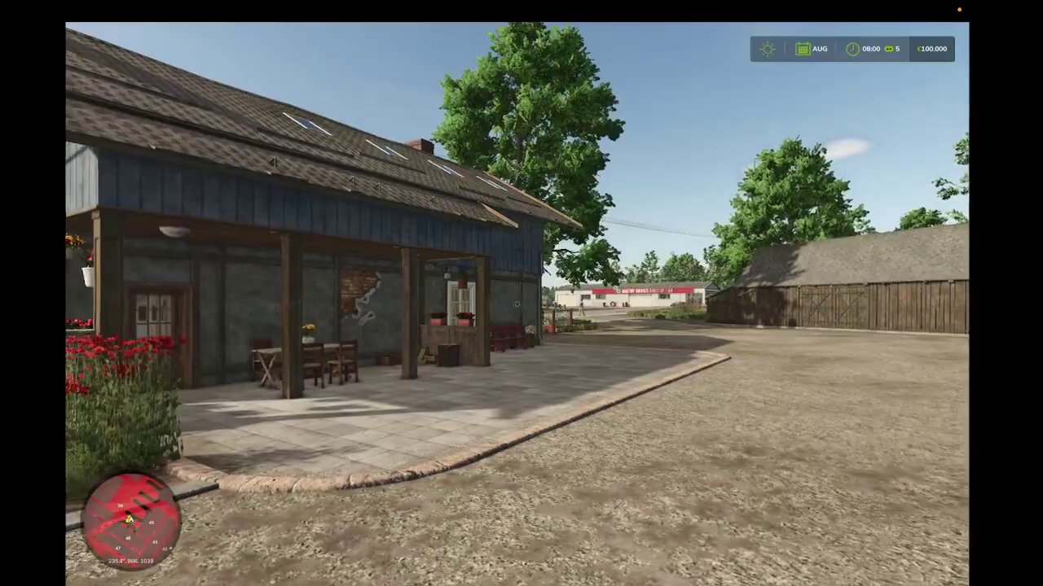
{"action": "key", "text": "w"}
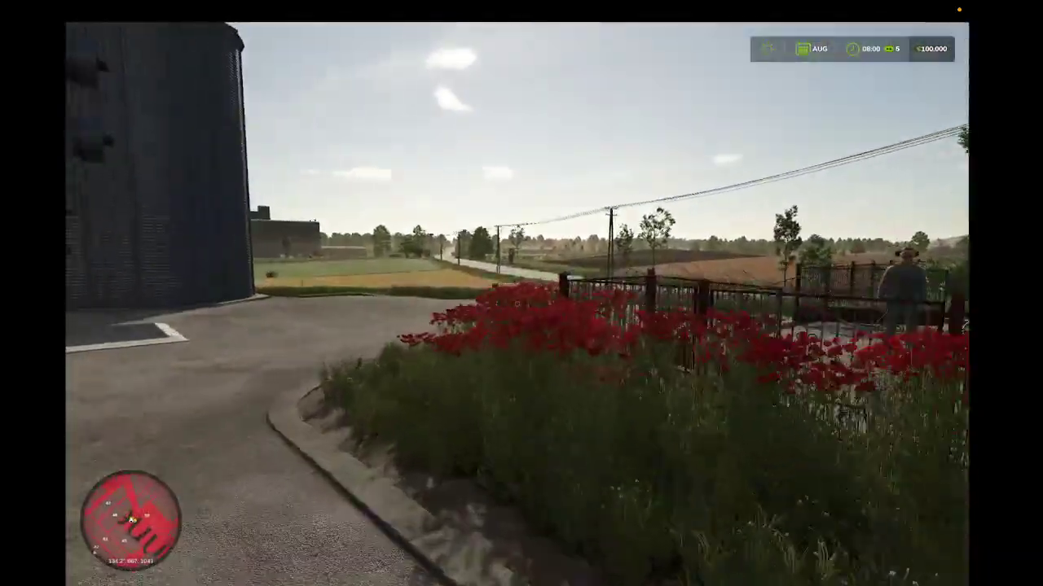
{"action": "key", "text": "w"}
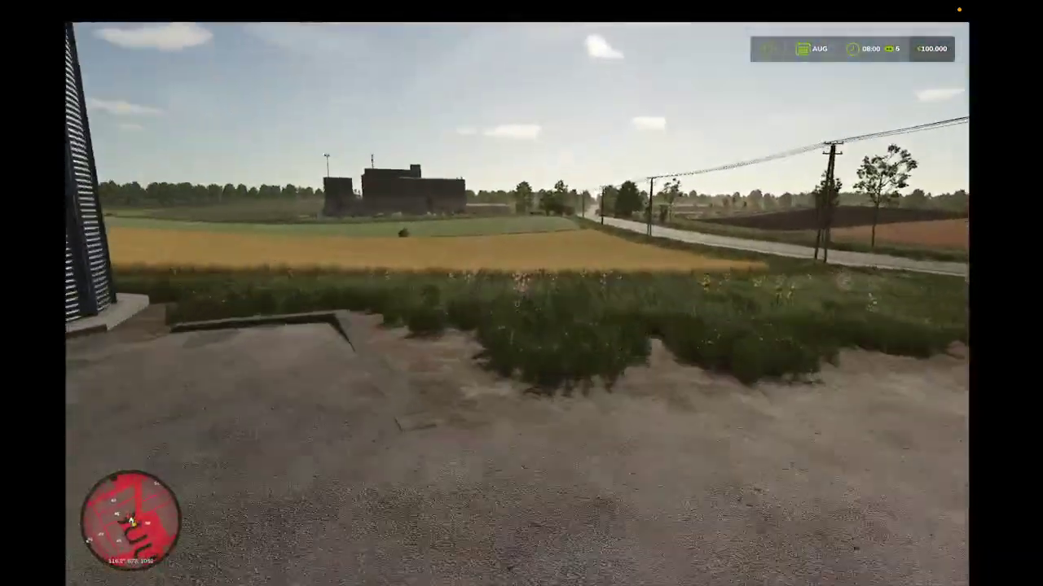
{"action": "key", "text": "w"}
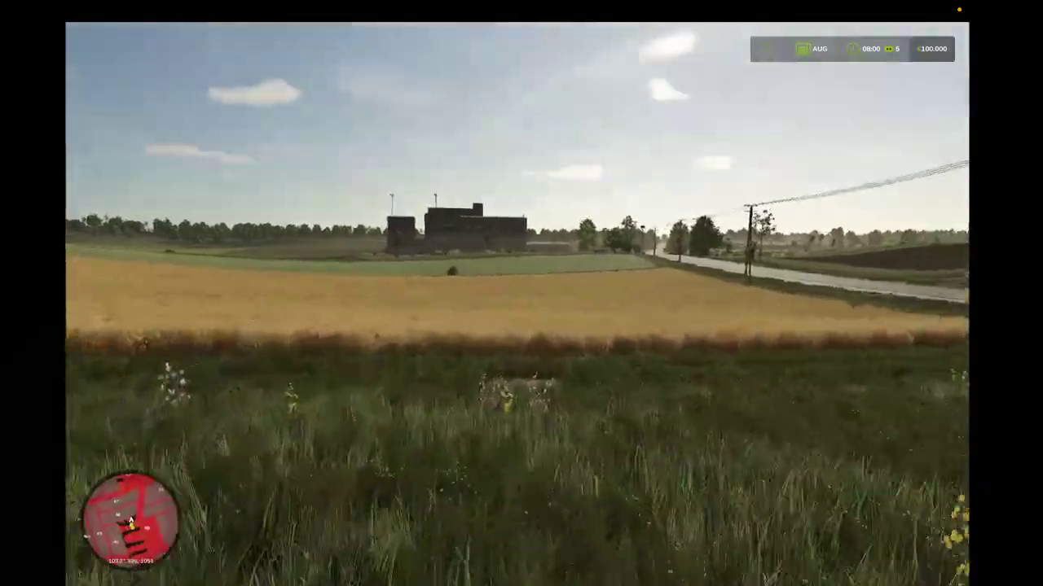
{"action": "key", "text": "w"}
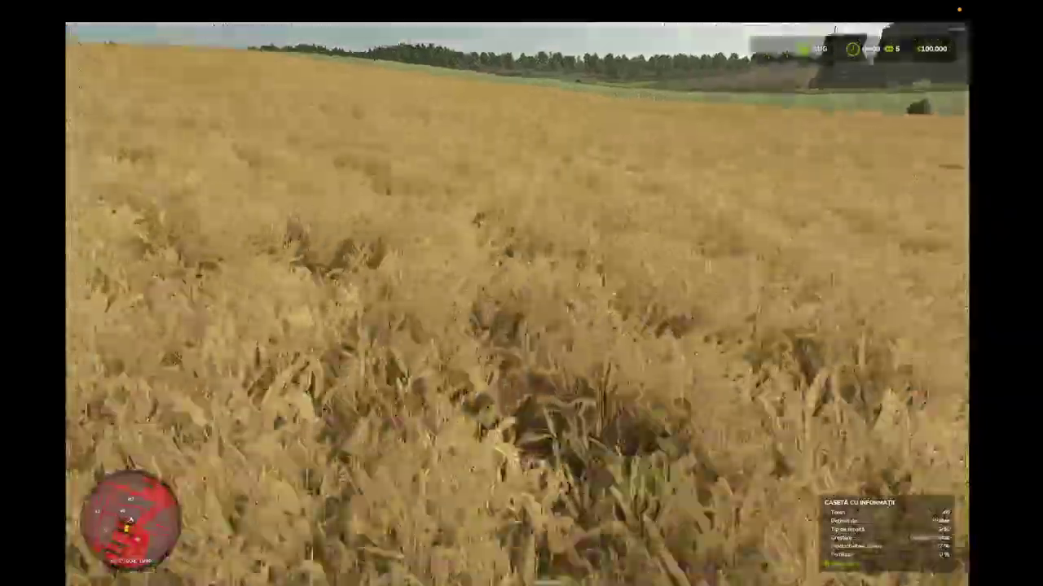
{"action": "key", "text": "w"}
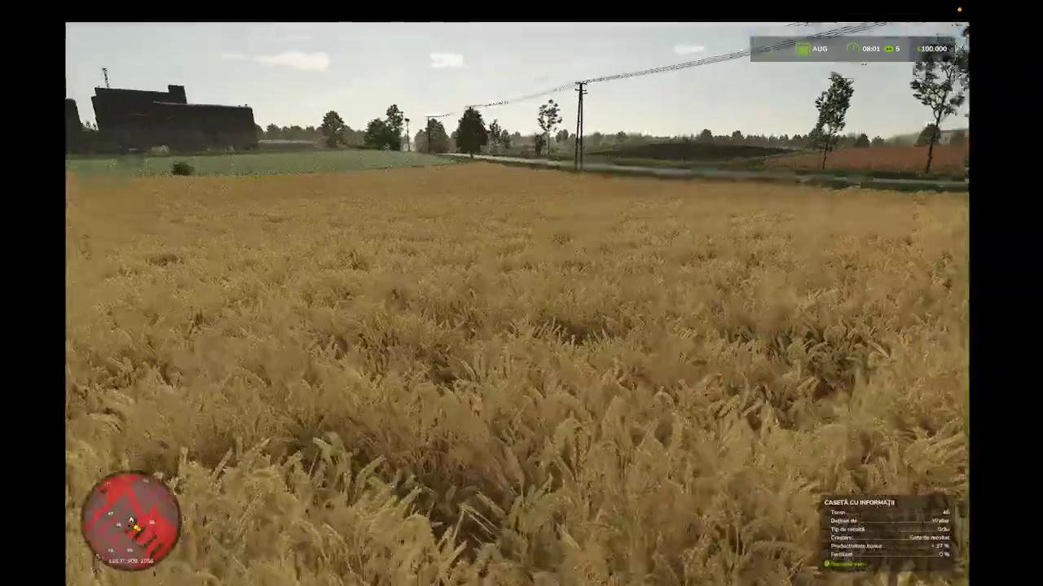
Step: Open the Fields / Farmland settings of the Easy Development Controls mod
{"action": "key", "text": "ctrl+e"}
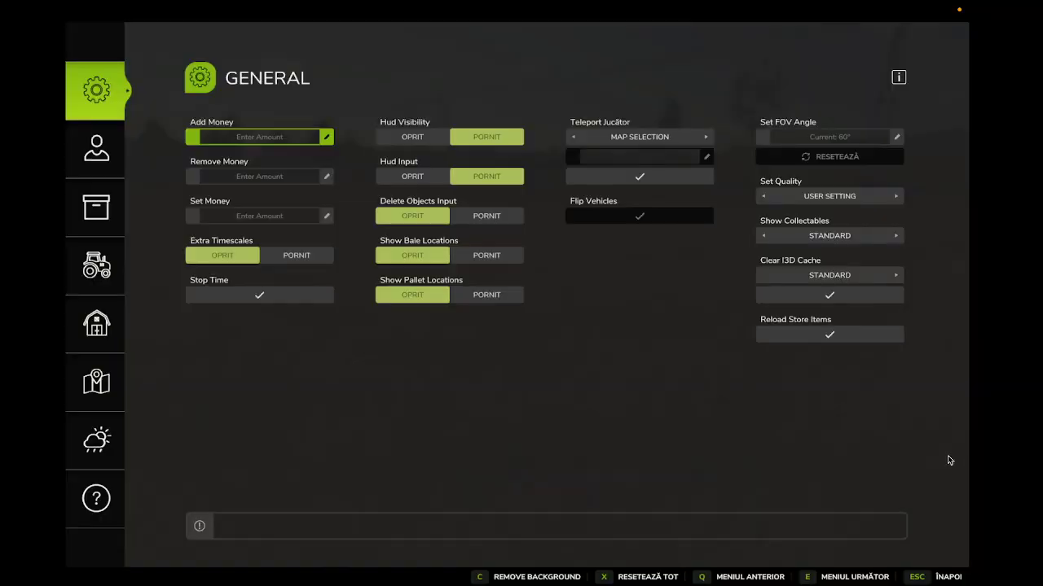
{"action": "left_click", "coordinate": [122, 379]}
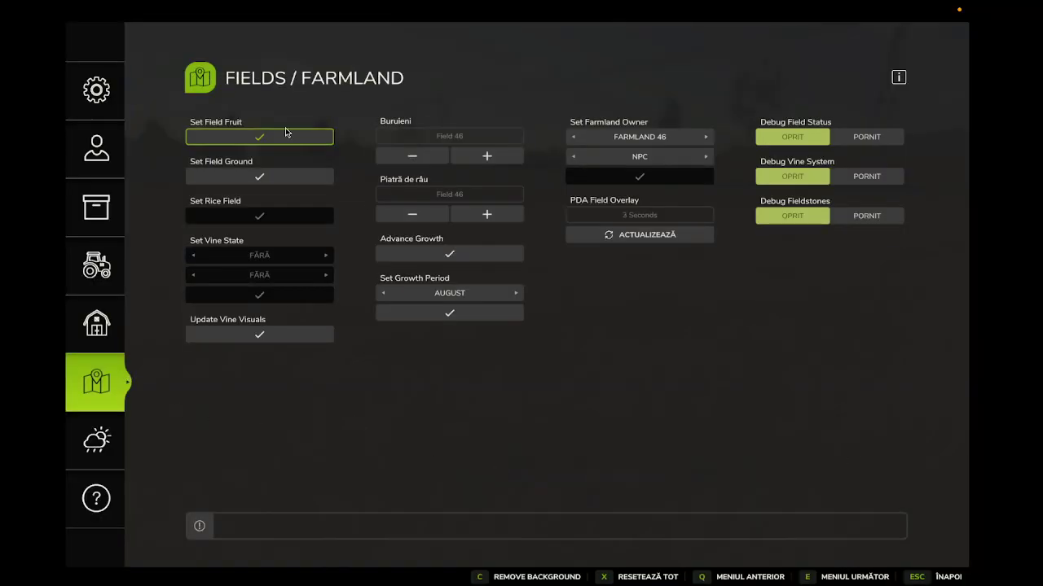
{"action": "left_click", "coordinate": [260, 141]}
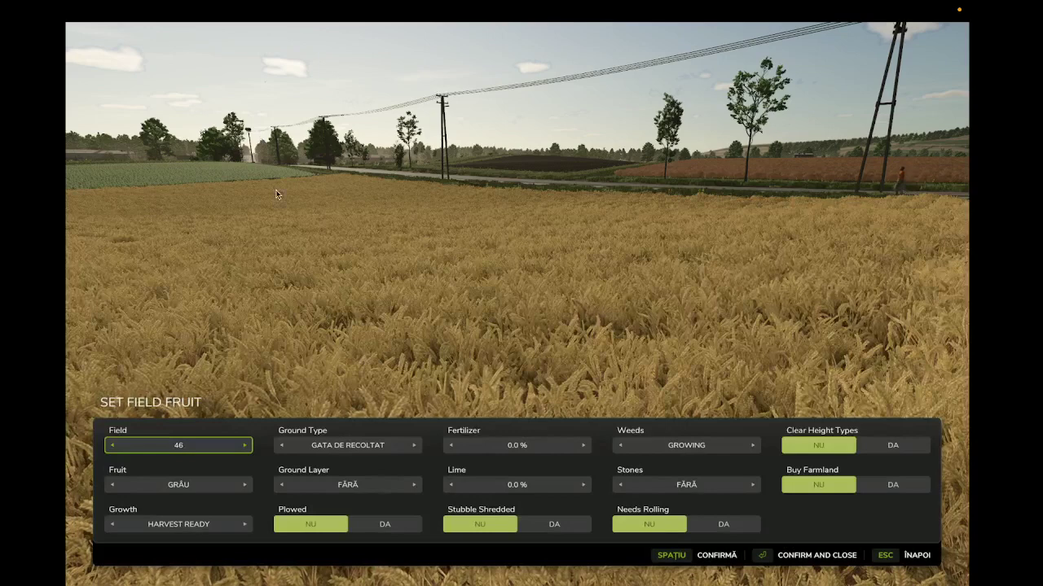
{"action": "left_click", "coordinate": [112, 446]}
{"action": "left_click", "coordinate": [111, 446]}
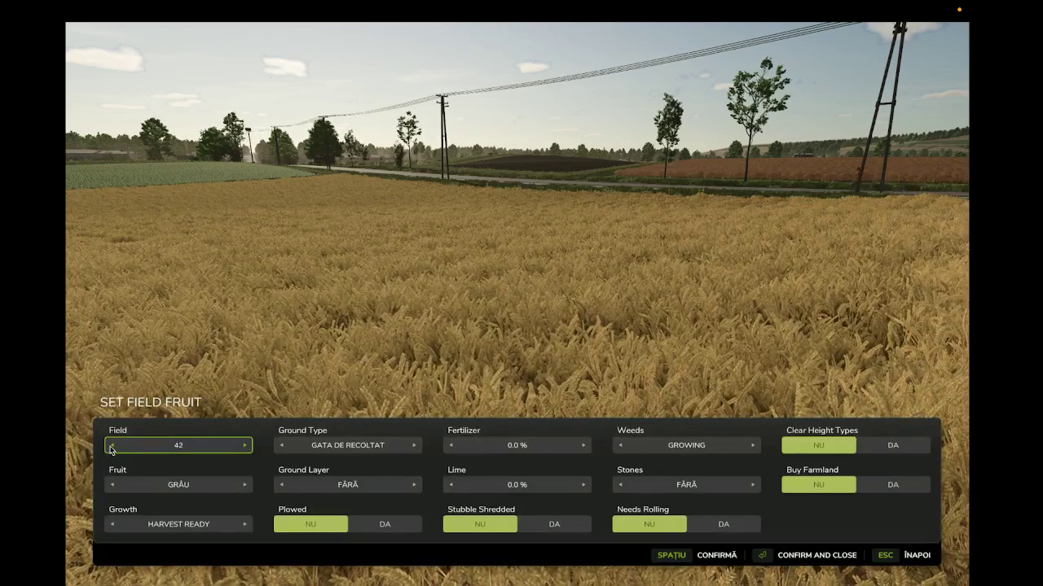
{"action": "left_click", "coordinate": [111, 445]}
{"action": "left_click", "coordinate": [111, 445]}
{"action": "left_click", "coordinate": [111, 445]}
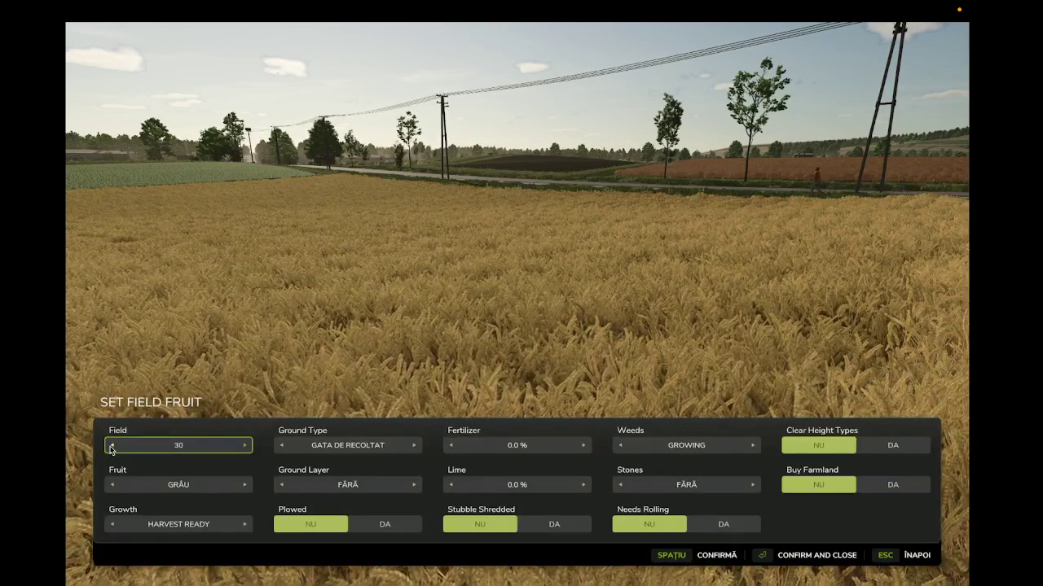
{"action": "key", "text": "Escape"}
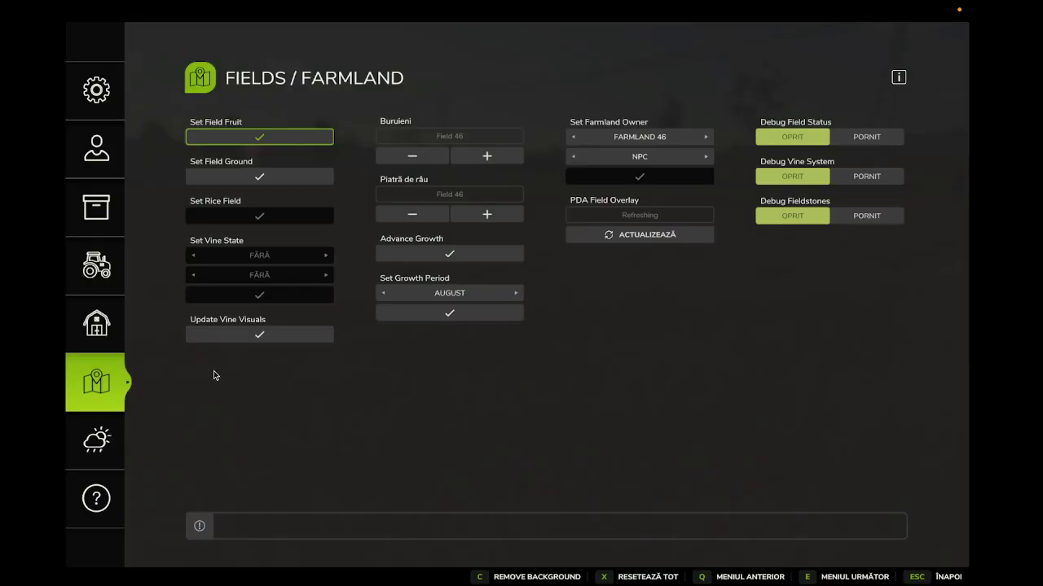
Step: Open the Set Field Ground tool and set its target field to ALL
{"action": "left_click", "coordinate": [281, 175]}
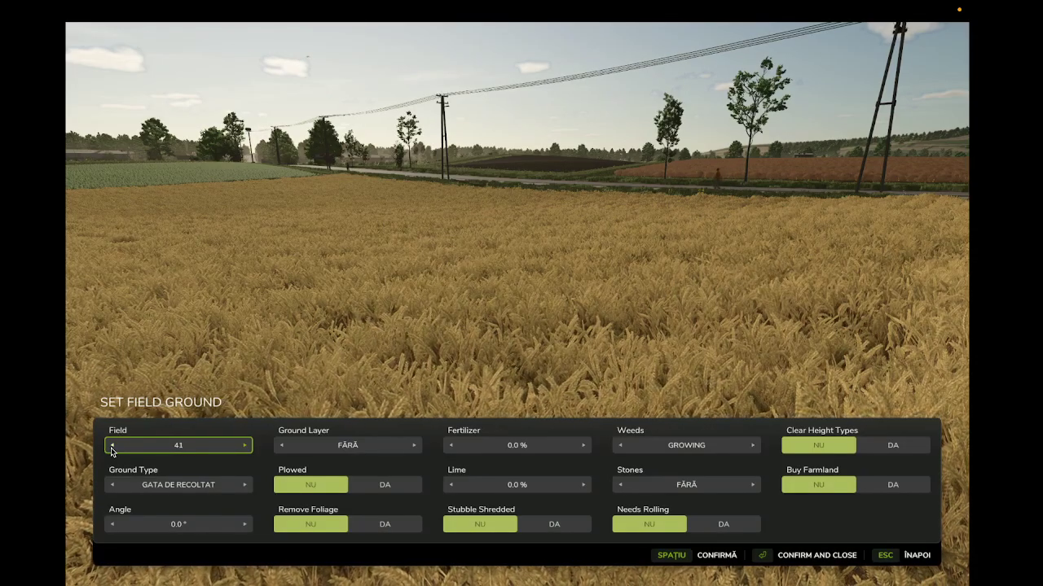
{"action": "left_click", "coordinate": [111, 448]}
{"action": "left_click", "coordinate": [111, 448]}
{"action": "left_click", "coordinate": [111, 447]}
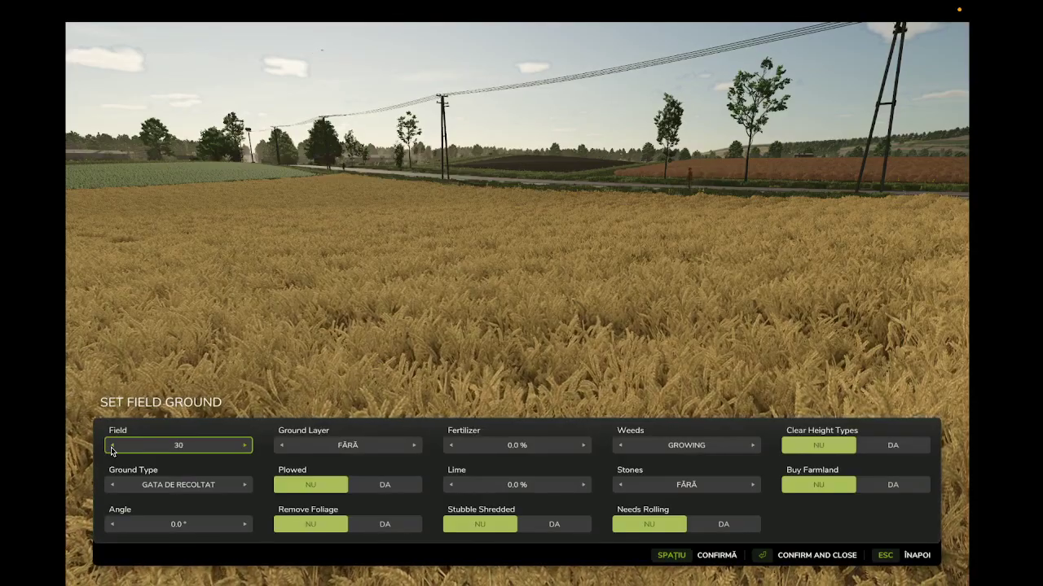
{"action": "left_click", "coordinate": [112, 447]}
{"action": "left_click", "coordinate": [111, 447]}
{"action": "left_click", "coordinate": [112, 447]}
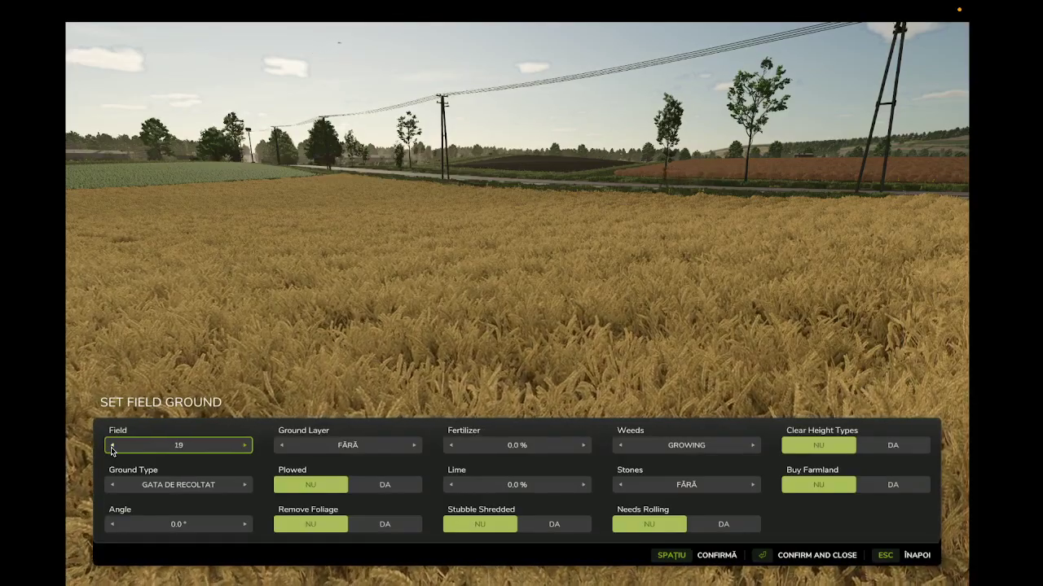
{"action": "left_click", "coordinate": [111, 447]}
{"action": "left_click", "coordinate": [111, 447]}
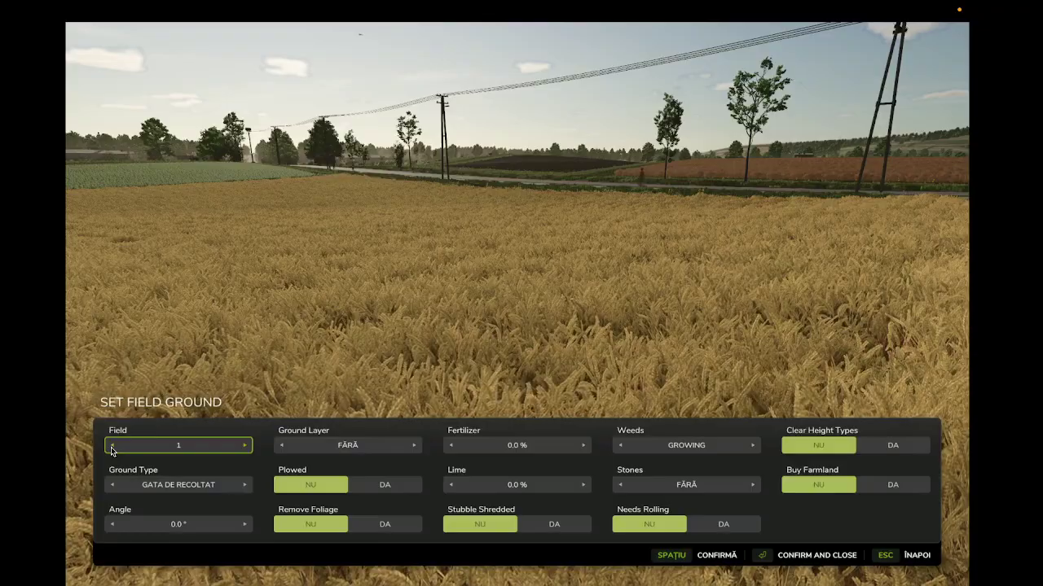
{"action": "left_click", "coordinate": [112, 447]}
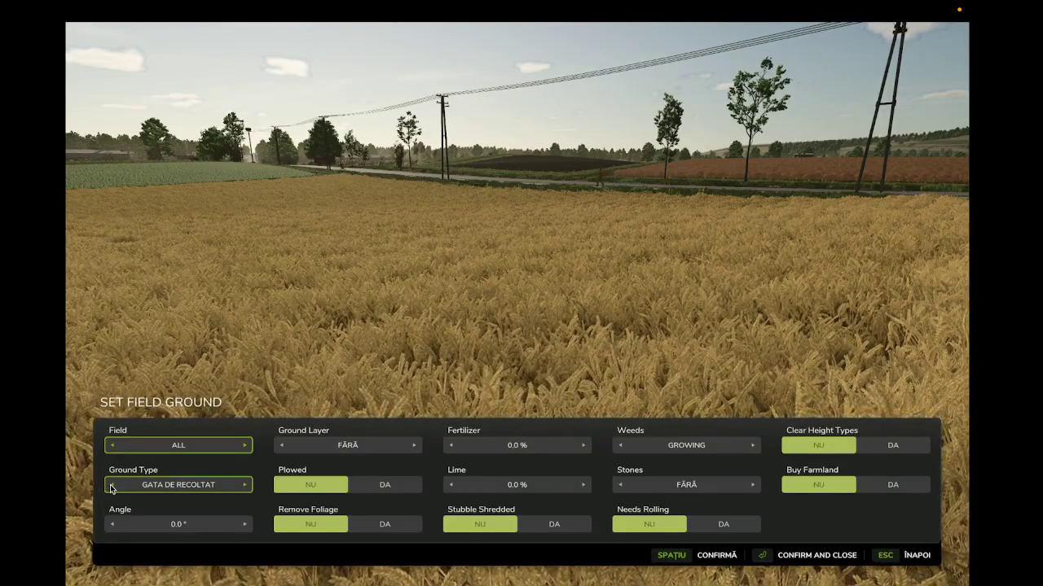
Step: Set the ground type for the field ground change to Cultivat
{"action": "left_click", "coordinate": [111, 488]}
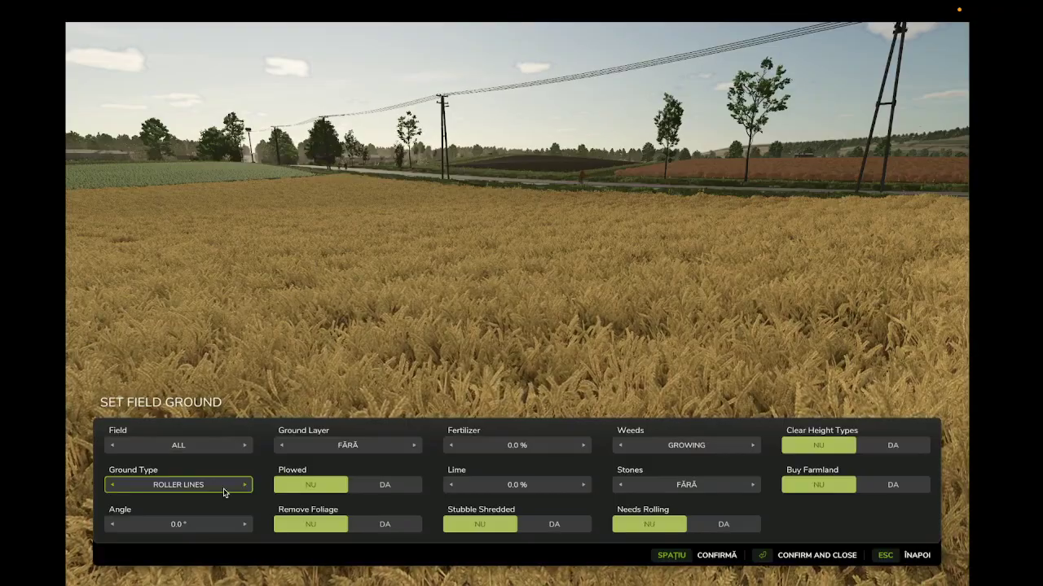
{"action": "left_click", "coordinate": [248, 487]}
{"action": "left_click", "coordinate": [246, 486]}
{"action": "left_click", "coordinate": [246, 486]}
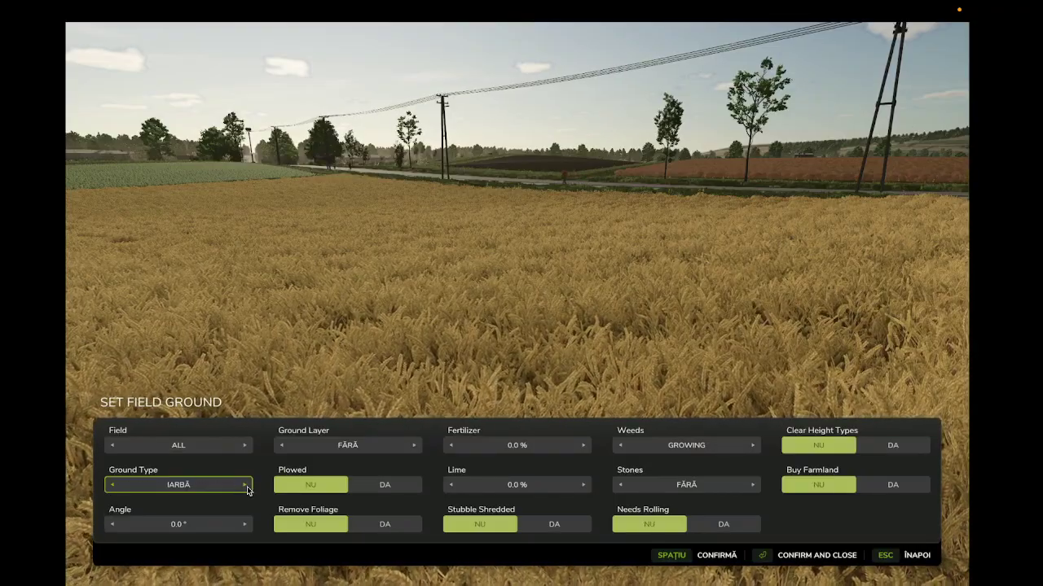
{"action": "left_click", "coordinate": [246, 486]}
{"action": "left_click", "coordinate": [246, 486]}
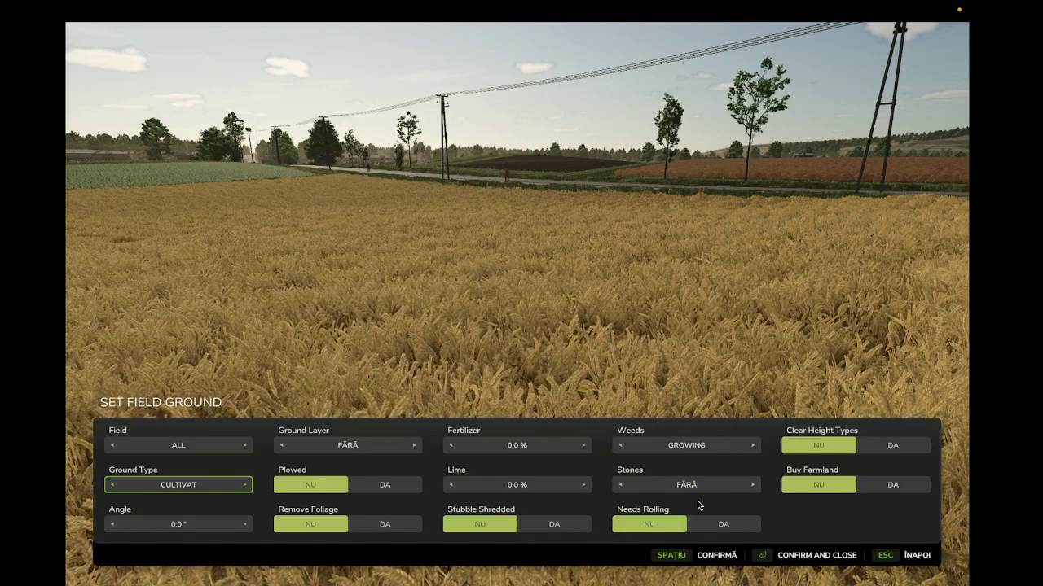
Step: Set Remove Foliage to Da, apply the ground change to all fields, and leave the developer controls
{"action": "left_click", "coordinate": [399, 524]}
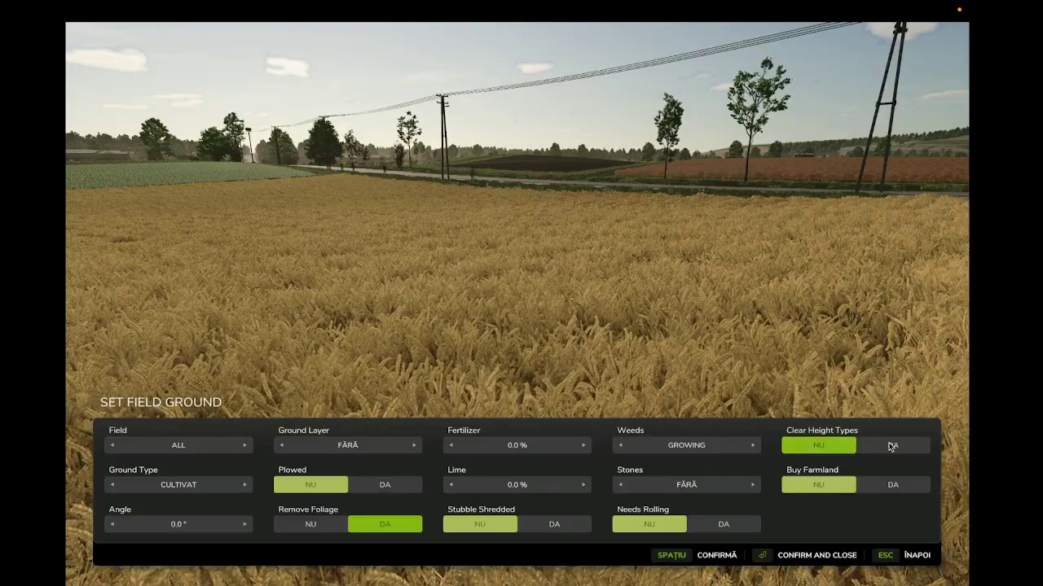
{"action": "left_click", "coordinate": [714, 561]}
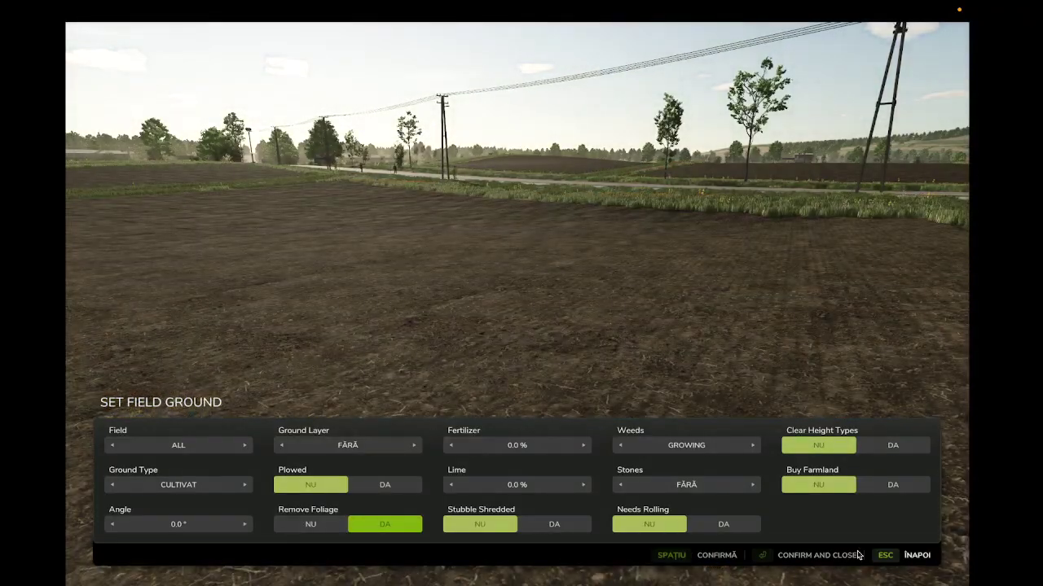
{"action": "left_click", "coordinate": [886, 557]}
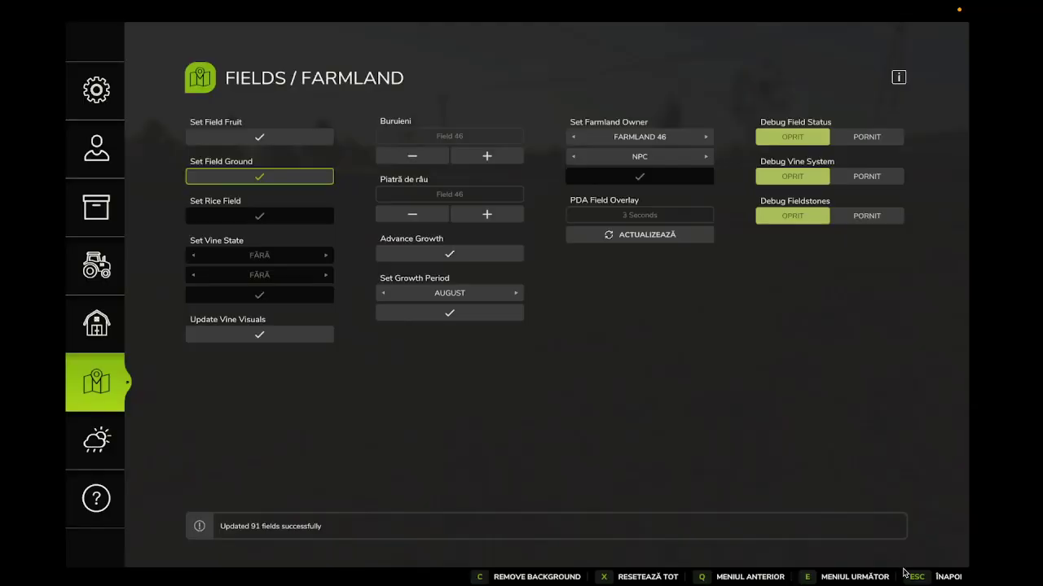
{"action": "left_click", "coordinate": [904, 571]}
Step: Save the career and exit the game
{"action": "key", "text": "Escape"}
{"action": "scroll", "coordinate": [766, 377], "scroll_direction": "down", "scroll_amount": 5}
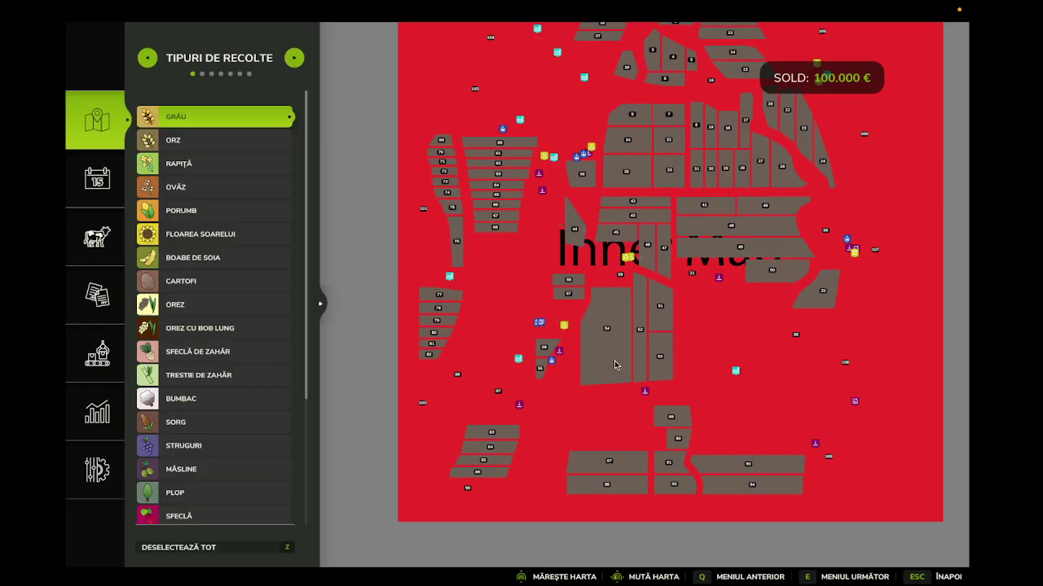
{"action": "key", "text": "Escape"}
{"action": "key", "text": "Escape"}
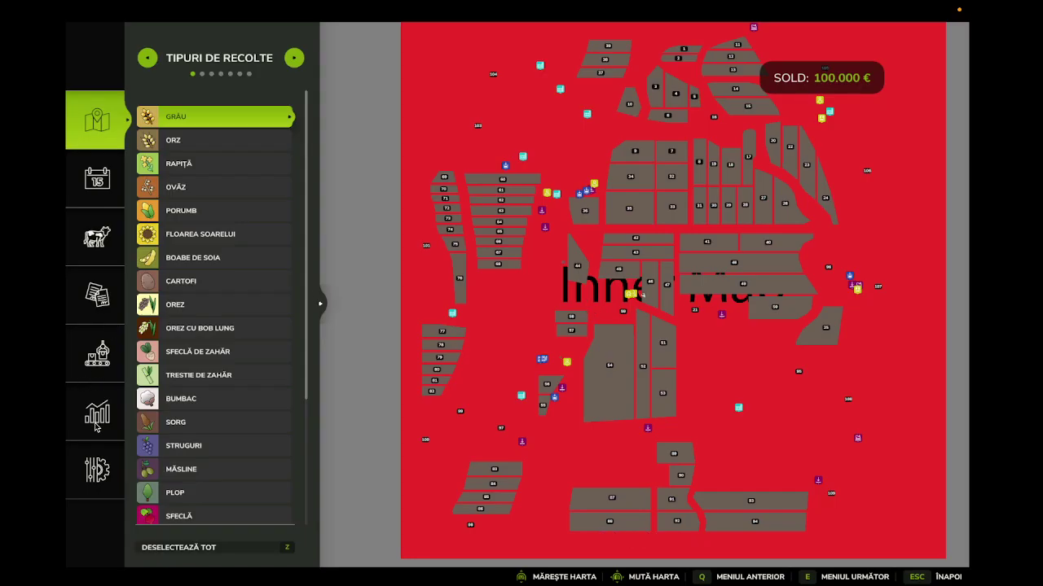
{"action": "left_click", "coordinate": [97, 461]}
{"action": "left_click", "coordinate": [306, 259]}
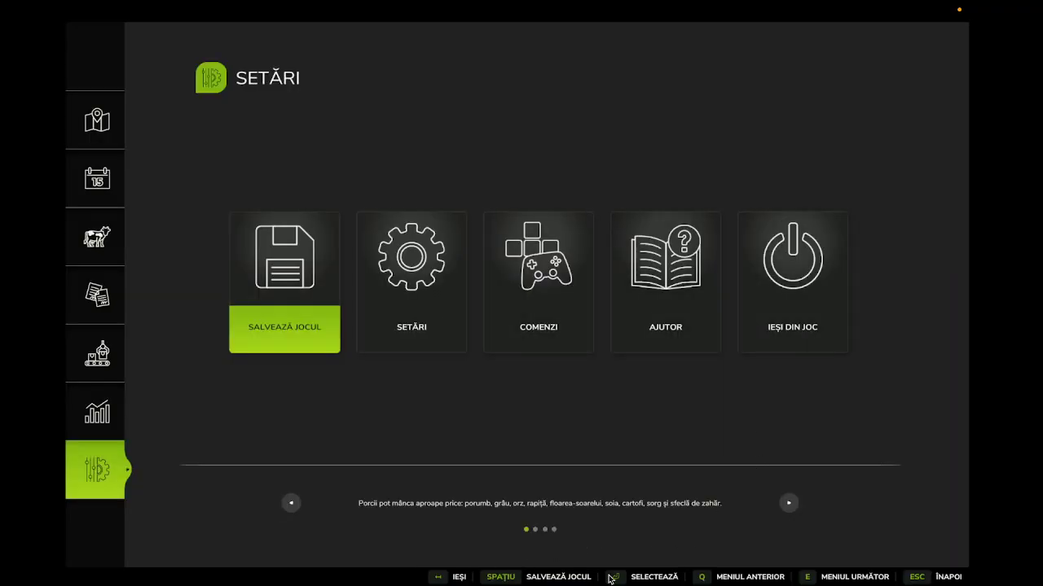
{"action": "left_click", "coordinate": [766, 320]}
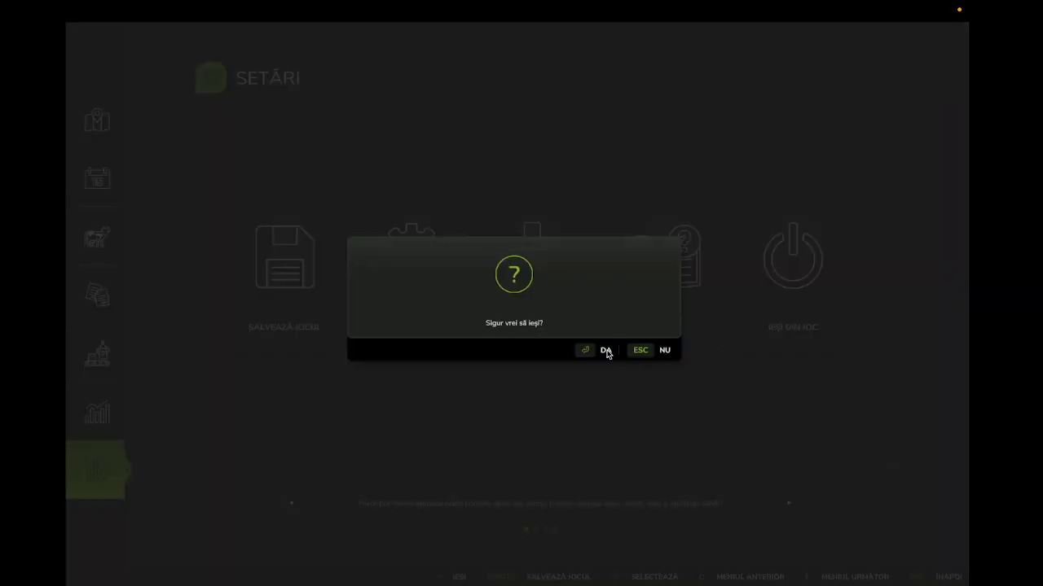
{"action": "left_click", "coordinate": [607, 351]}
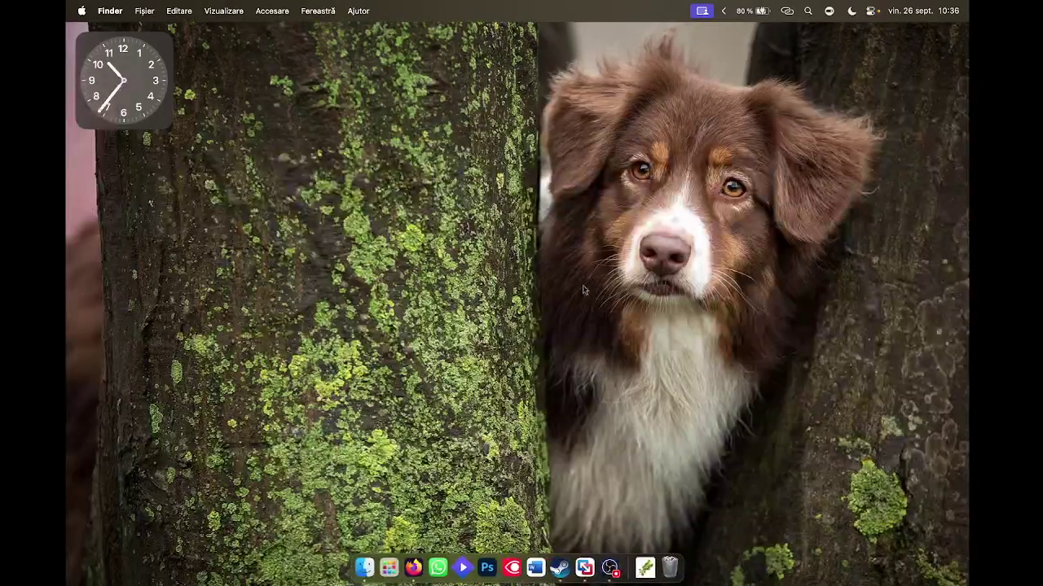
Step: Switch to Finder and move densityMap_fruits.gdm from the savegame4 folder inside FarmingSimulator2025 to the desktop
{"action": "left_click", "coordinate": [343, 554]}
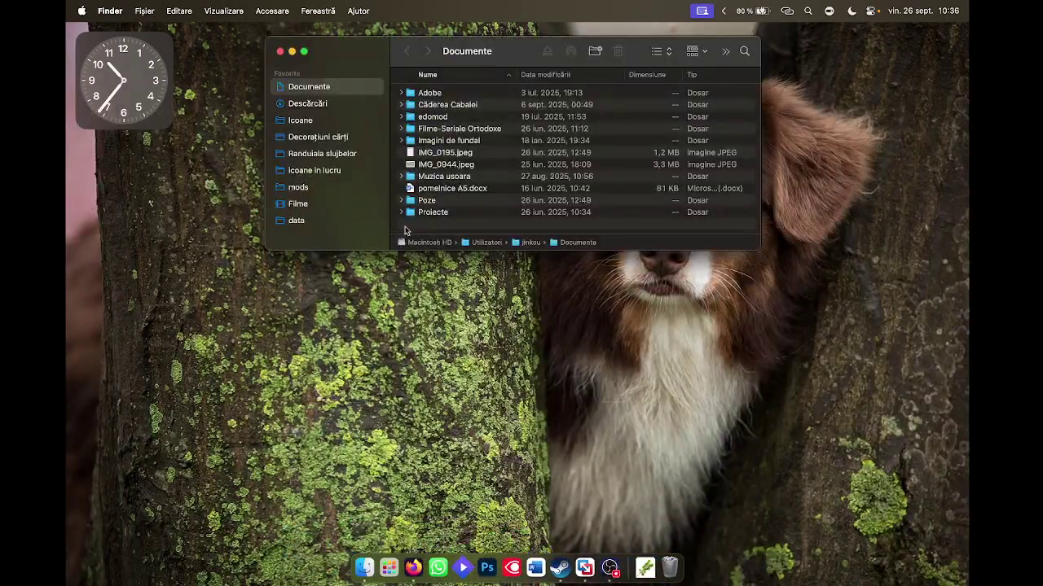
{"action": "left_click", "coordinate": [298, 188]}
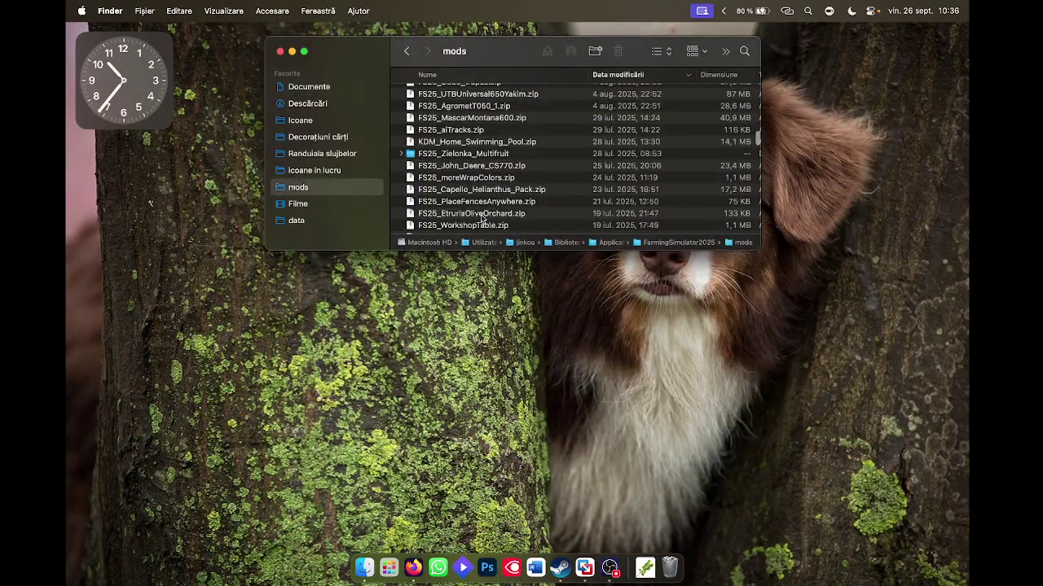
{"action": "double_click", "coordinate": [684, 243]}
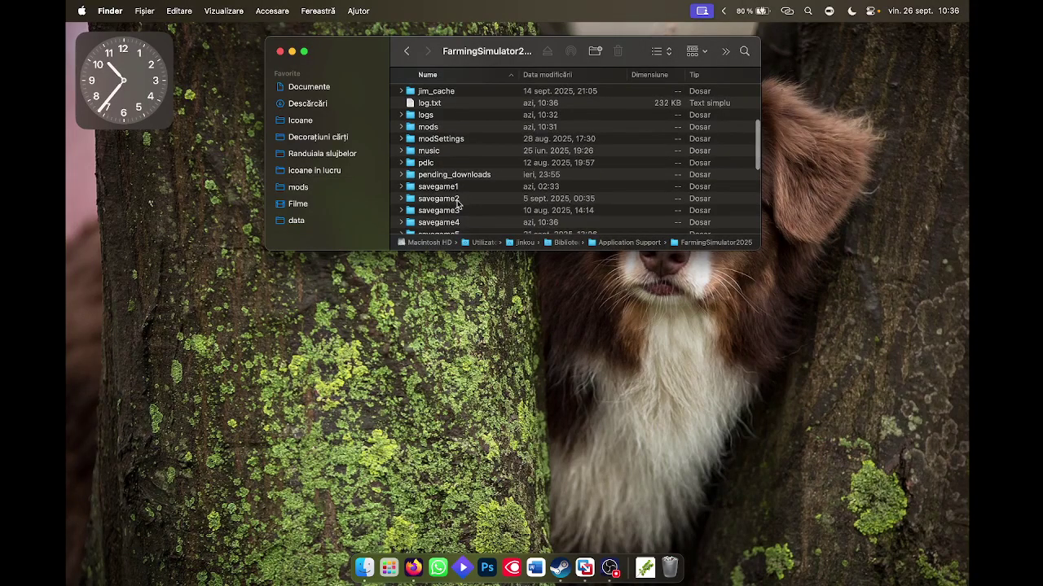
{"action": "left_click", "coordinate": [457, 221]}
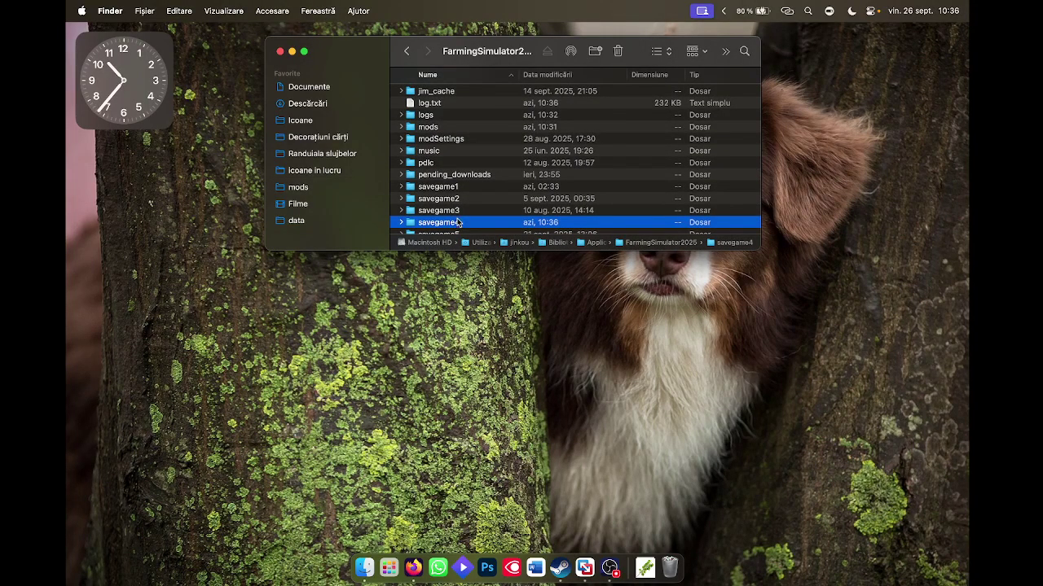
{"action": "double_click", "coordinate": [457, 222]}
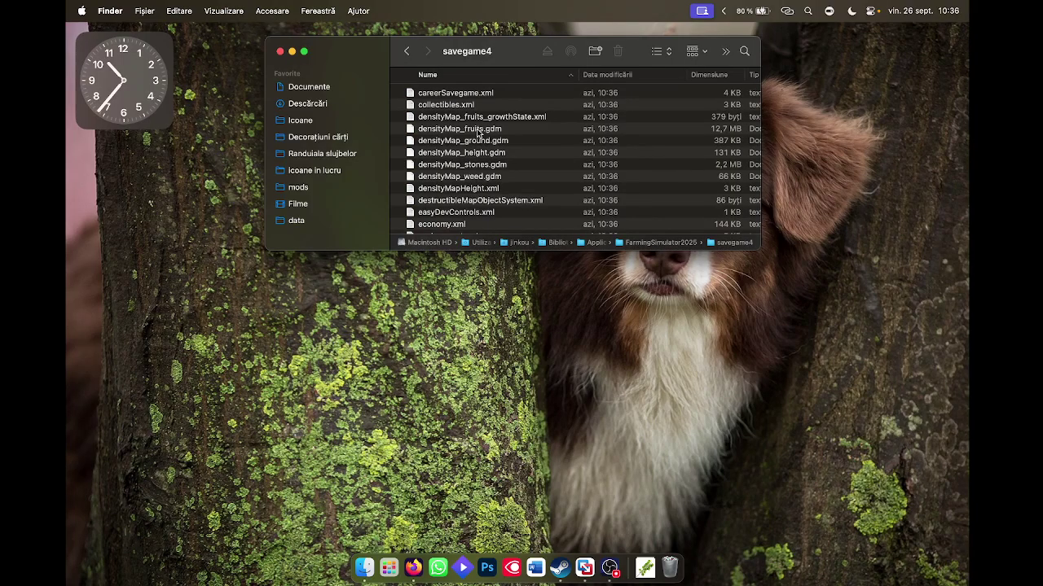
{"action": "left_click", "coordinate": [478, 130]}
{"action": "left_click_drag", "start_coordinate": [475, 133], "coordinate": [922, 91]}
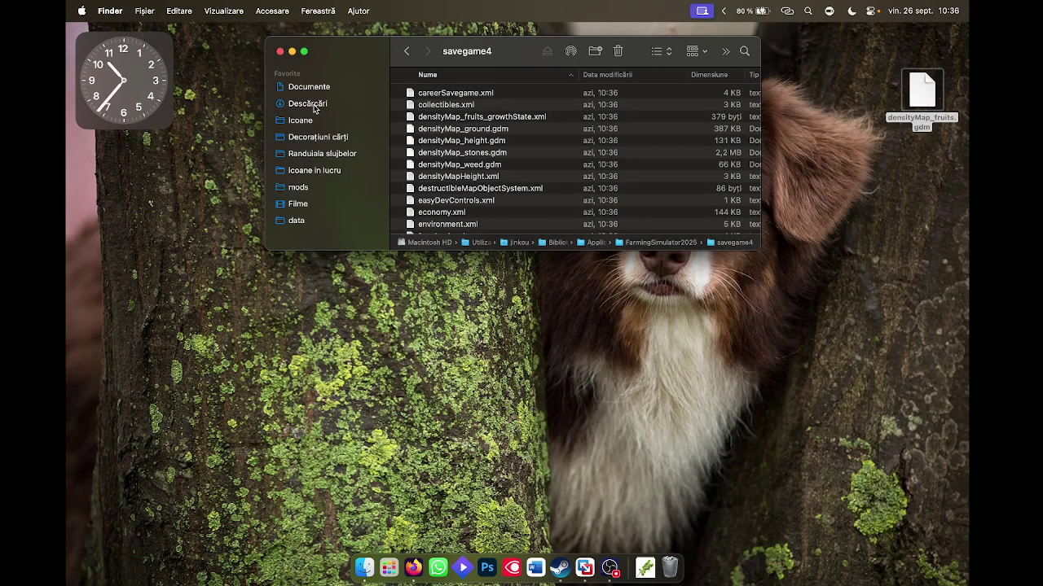
Step: In the mods folder, replace densityMap_fruits.png in FS25_Zielonka_Multifruit/maps/mapEU/data with the desktop's densityMap_fruits.gdm, moving the PNG to the desktop
{"action": "left_click", "coordinate": [298, 188]}
{"action": "scroll", "coordinate": [470, 122], "scroll_direction": "down", "scroll_amount": 10}
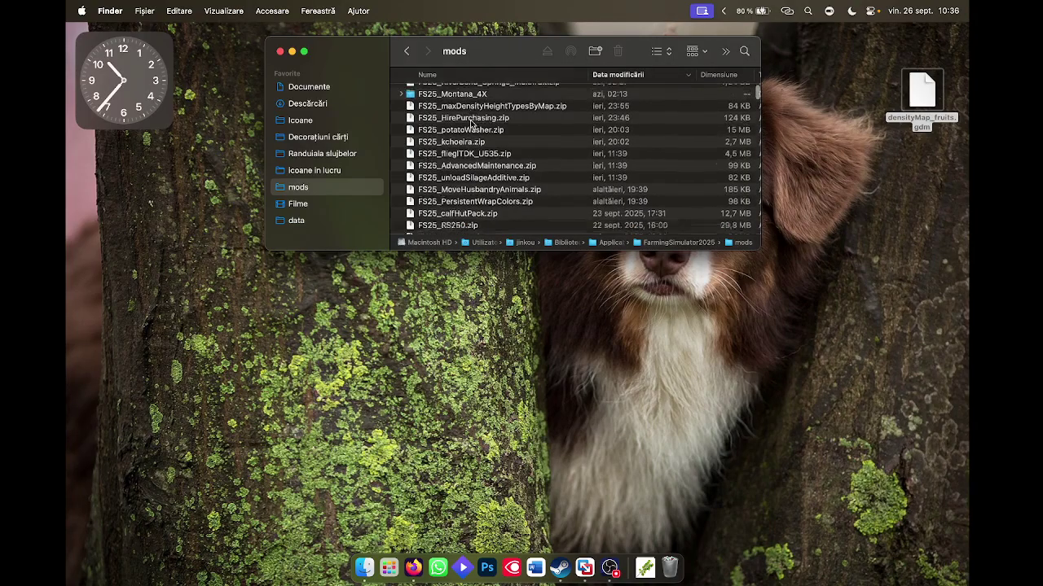
{"action": "scroll", "coordinate": [471, 122], "scroll_direction": "down", "scroll_amount": 15}
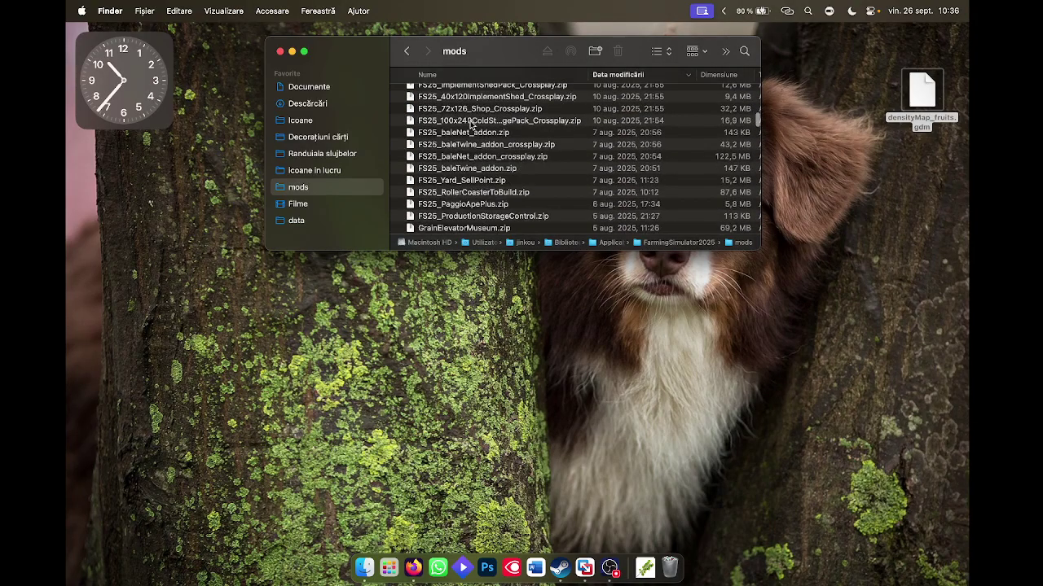
{"action": "scroll", "coordinate": [471, 124], "scroll_direction": "down", "scroll_amount": 10}
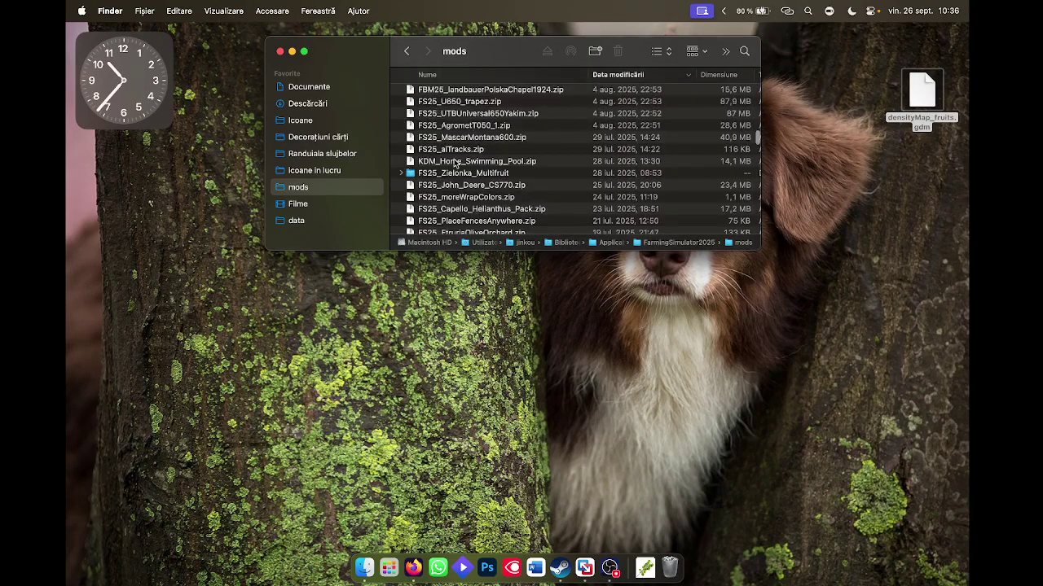
{"action": "double_click", "coordinate": [459, 173]}
{"action": "double_click", "coordinate": [431, 116]}
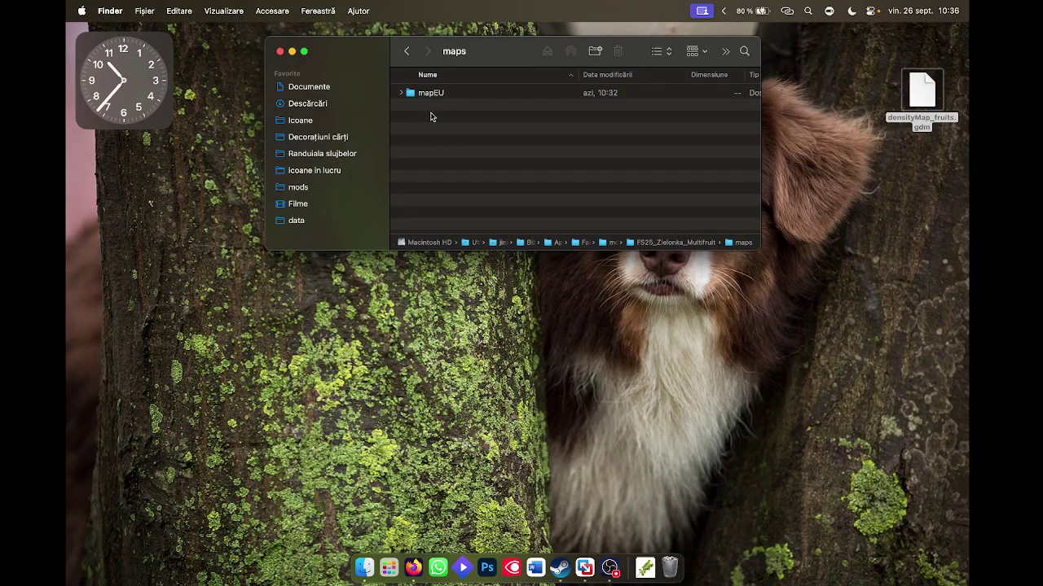
{"action": "double_click", "coordinate": [432, 95]}
{"action": "double_click", "coordinate": [432, 105]}
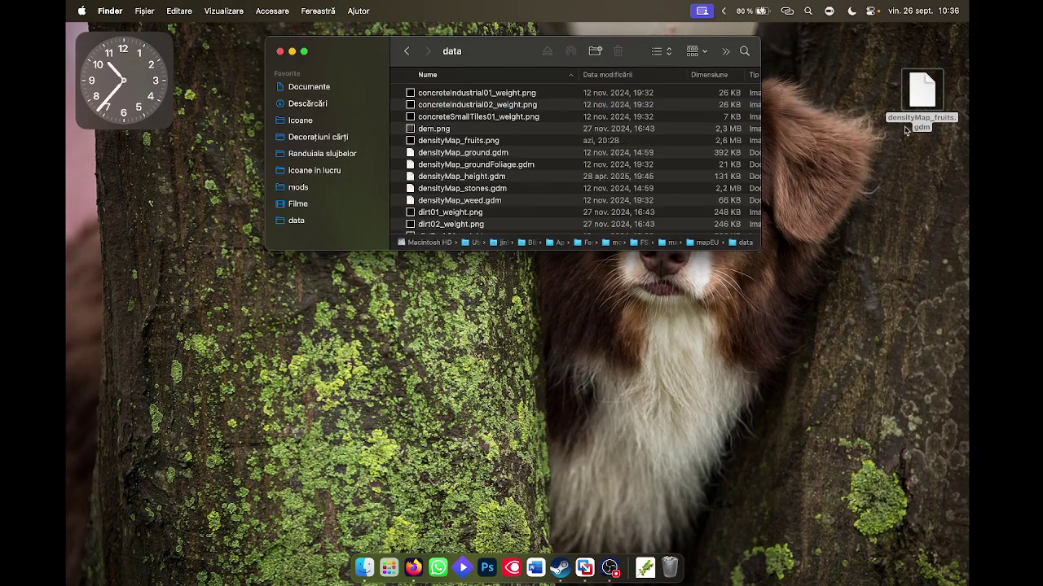
{"action": "left_click_drag", "start_coordinate": [922, 112], "coordinate": [912, 73]}
{"action": "left_click", "coordinate": [478, 153]}
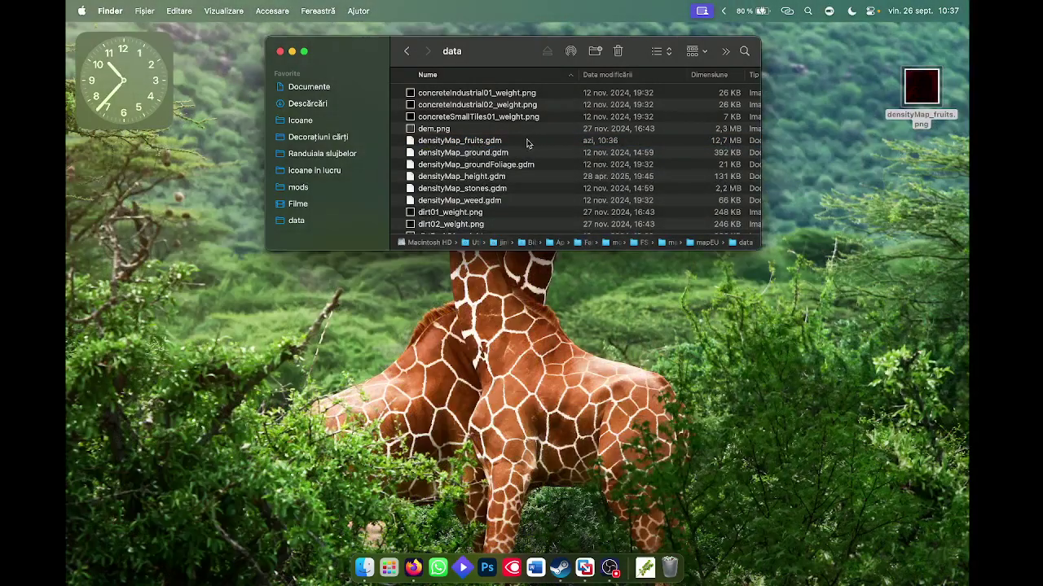
Step: Open mapEU.i3d from the mapEU folder in TextEdit
{"action": "left_click", "coordinate": [406, 51]}
{"action": "right_click", "coordinate": [433, 117]}
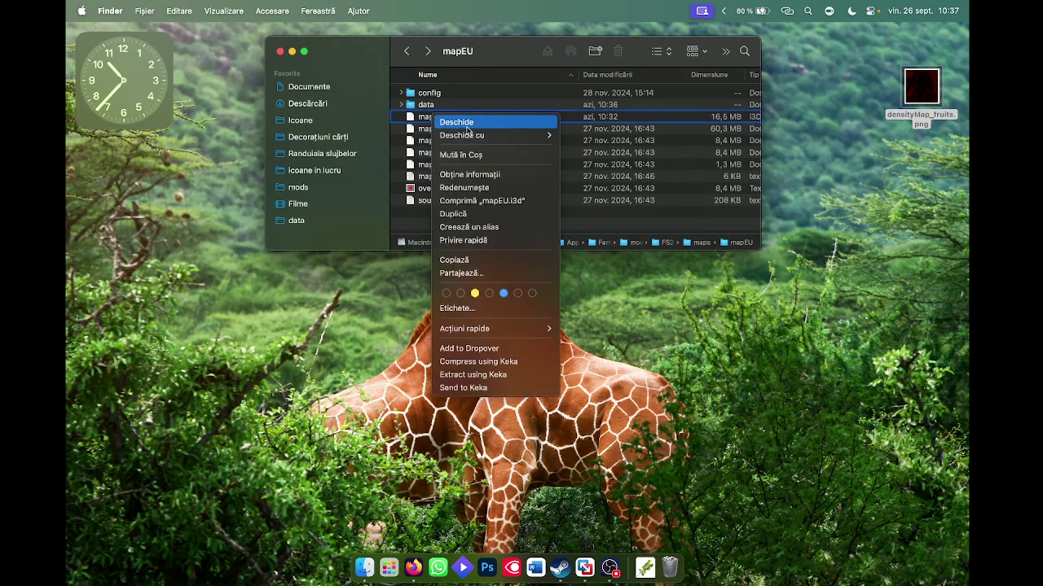
{"action": "mouse_move", "coordinate": [509, 135]}
{"action": "left_click", "coordinate": [579, 167]}
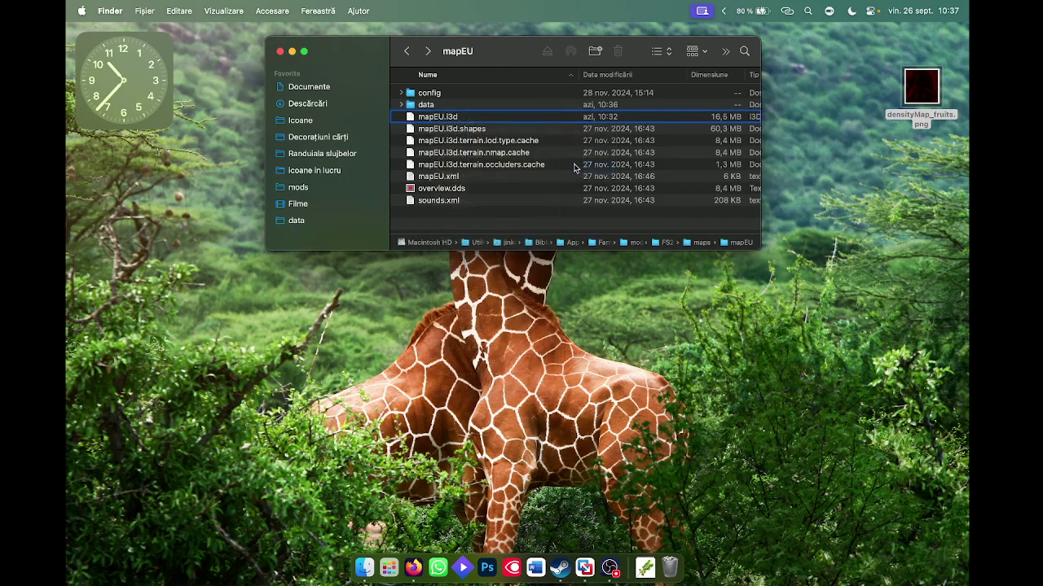
{"action": "scroll", "coordinate": [498, 212], "scroll_direction": "down", "scroll_amount": 15}
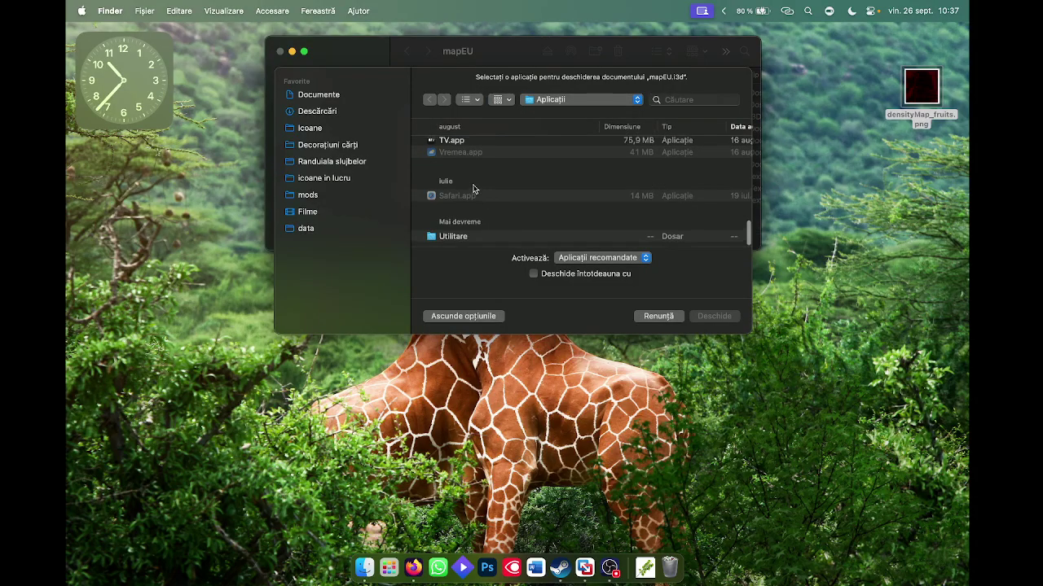
{"action": "left_click", "coordinate": [472, 180]}
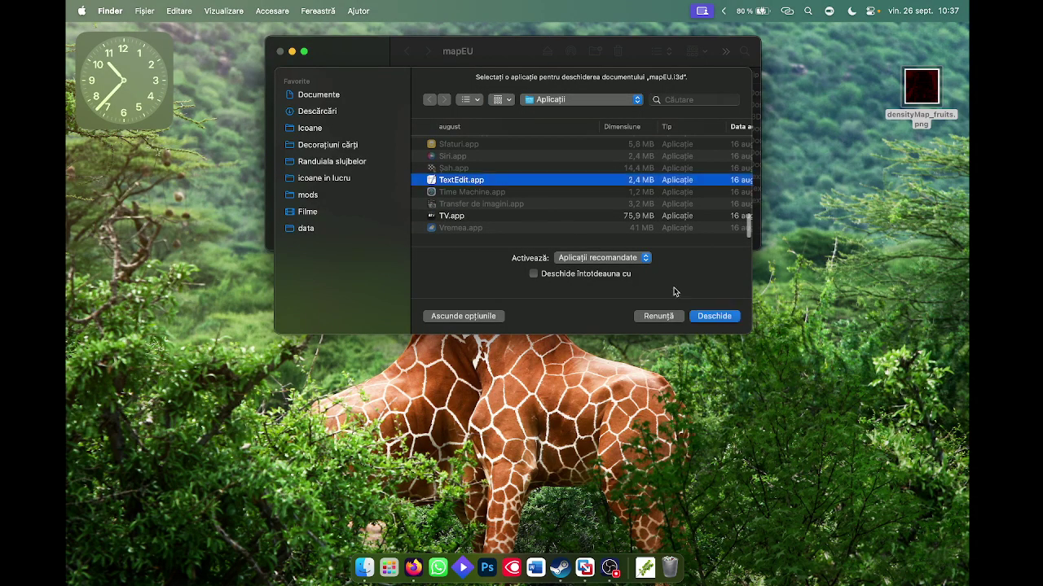
{"action": "left_click", "coordinate": [714, 316]}
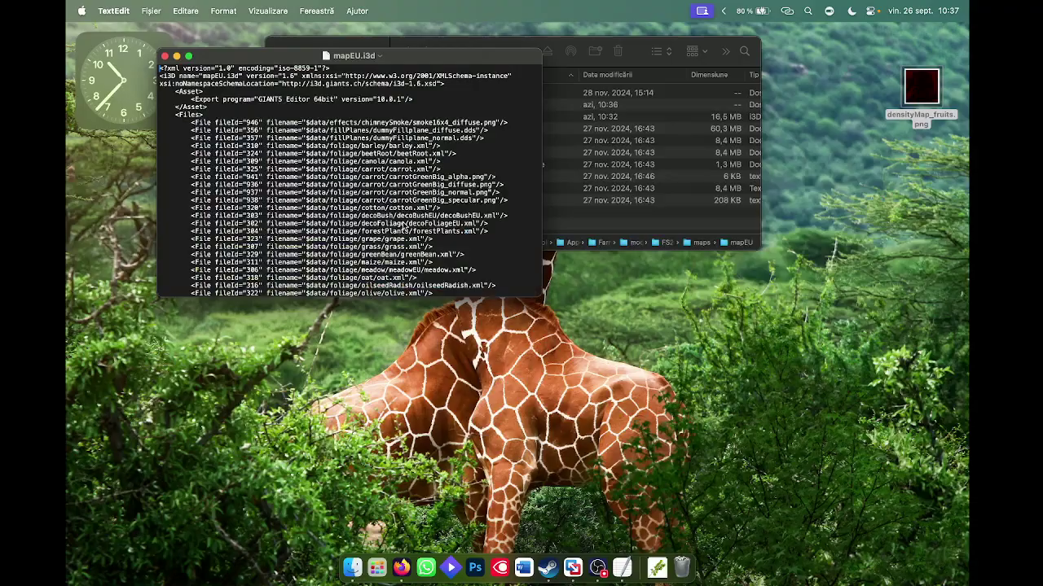
Step: Find fruits.png in mapEU.i3d, change its extension to gdm, save the file, quit TextEdit and close the Finder window
{"action": "key", "text": "super+f"}
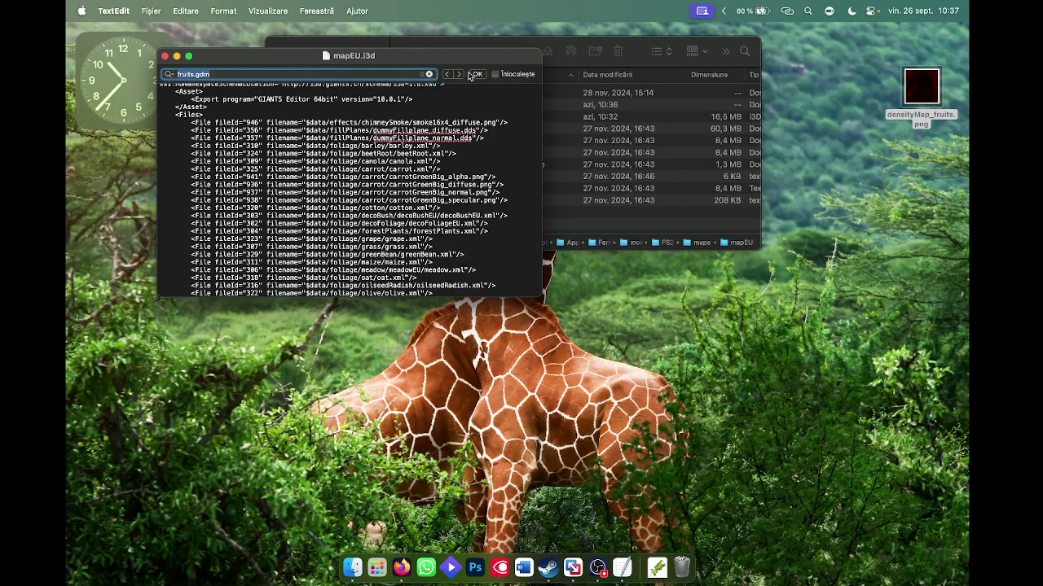
{"action": "left_click", "coordinate": [377, 75]}
{"action": "key", "text": "Return"}
{"action": "left_click", "coordinate": [387, 148]}
{"action": "scroll", "coordinate": [397, 152], "scroll_direction": "right", "scroll_amount": 2}
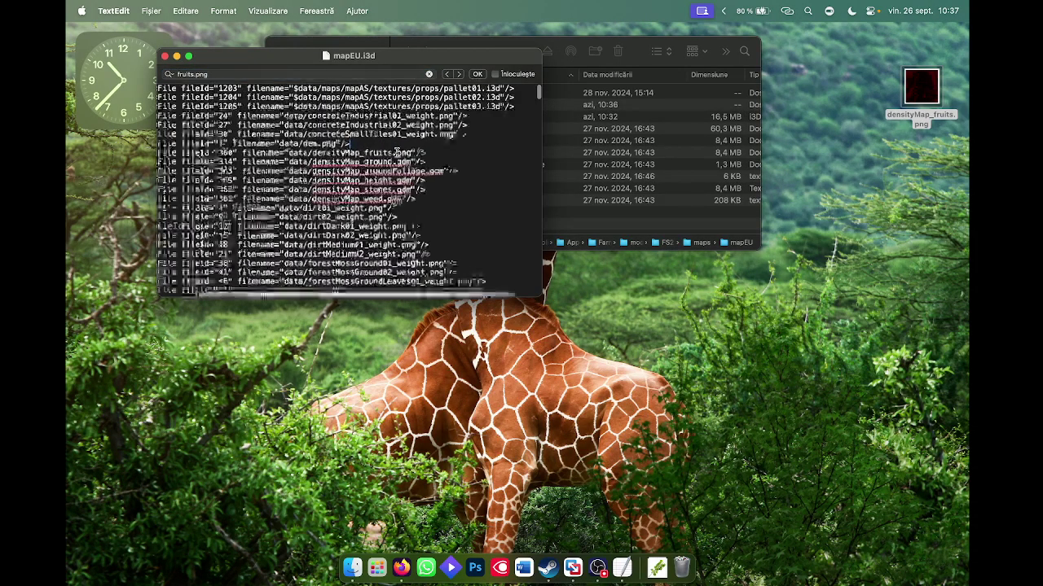
{"action": "left_click_drag", "start_coordinate": [397, 153], "coordinate": [416, 154]}
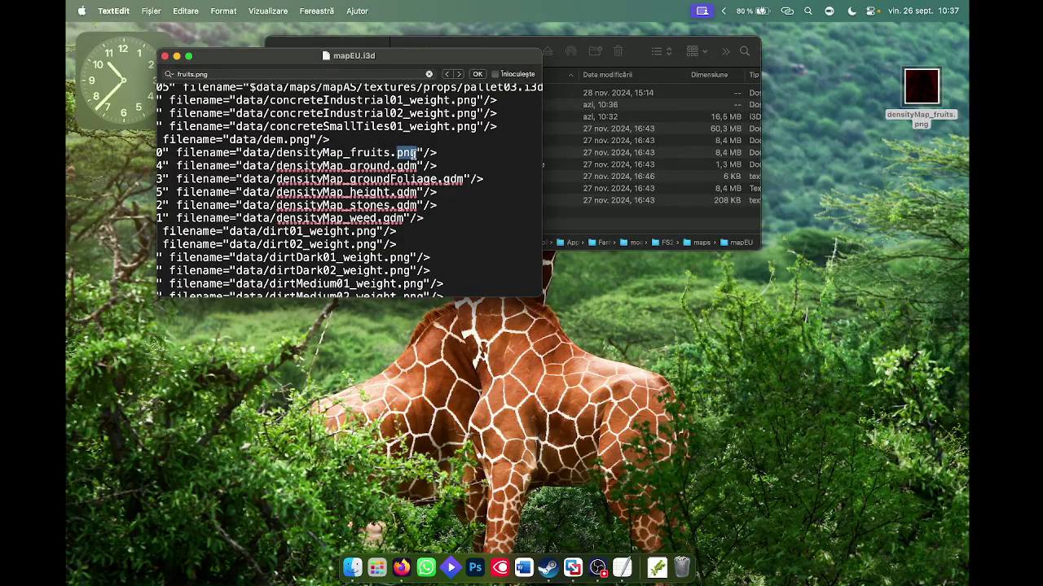
{"action": "type", "text": "gdm"}
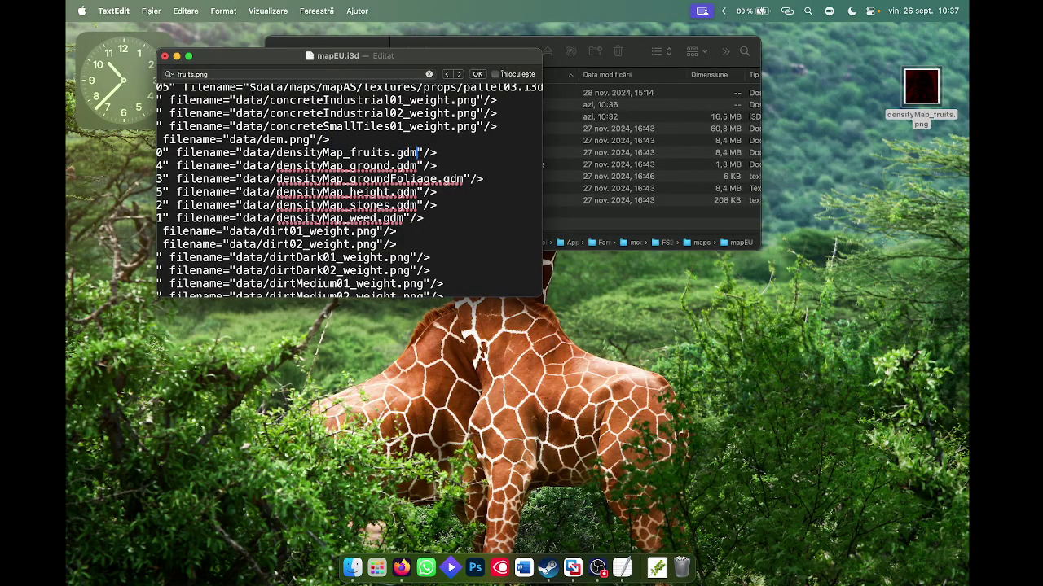
{"action": "key", "text": "super+s"}
{"action": "key", "text": "super+q"}
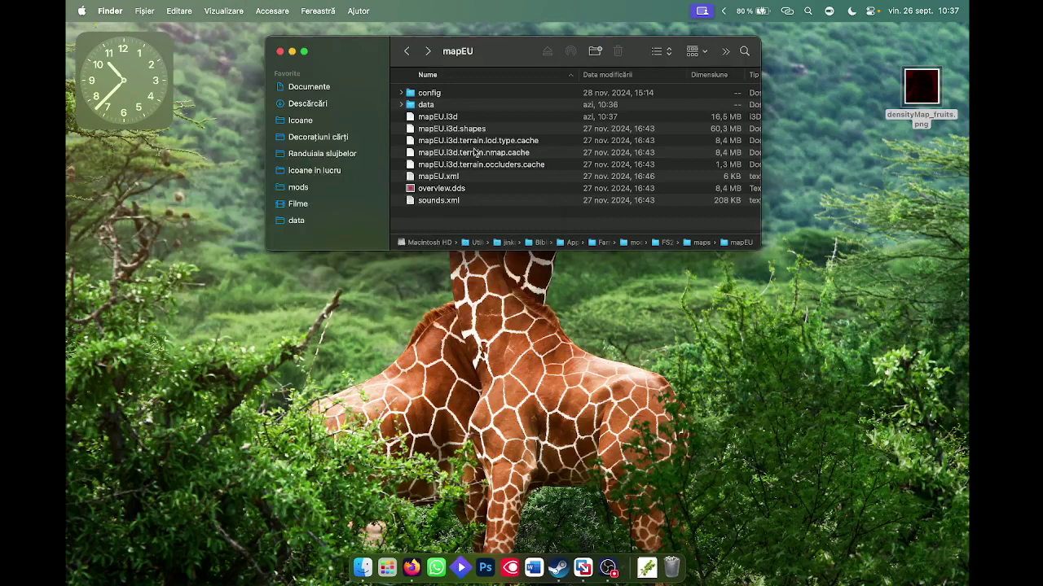
{"action": "left_click", "coordinate": [280, 51]}
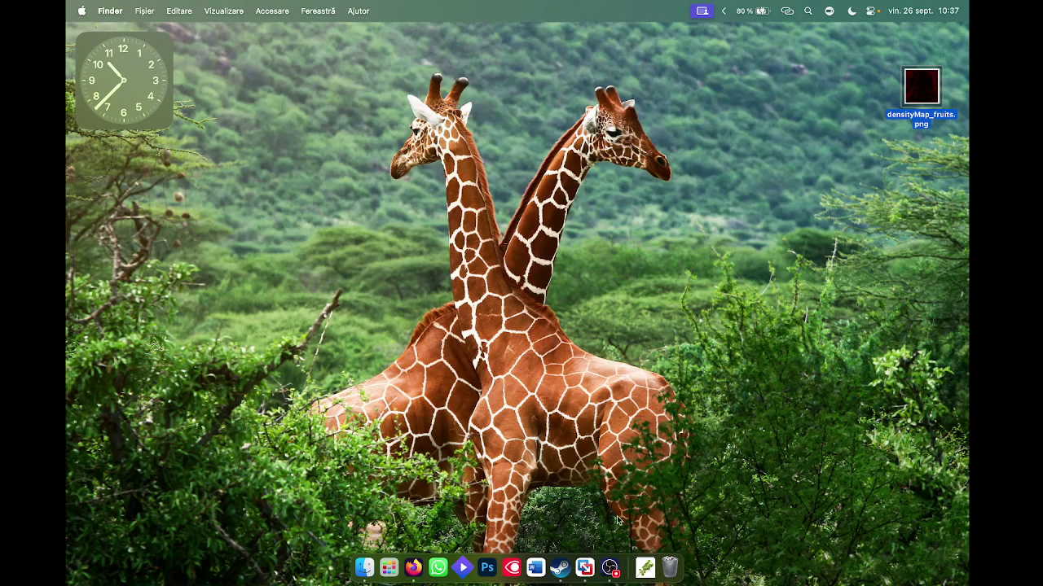
Step: Try to launch Farming Simulator 25 through Steam
{"action": "right_click", "coordinate": [560, 562]}
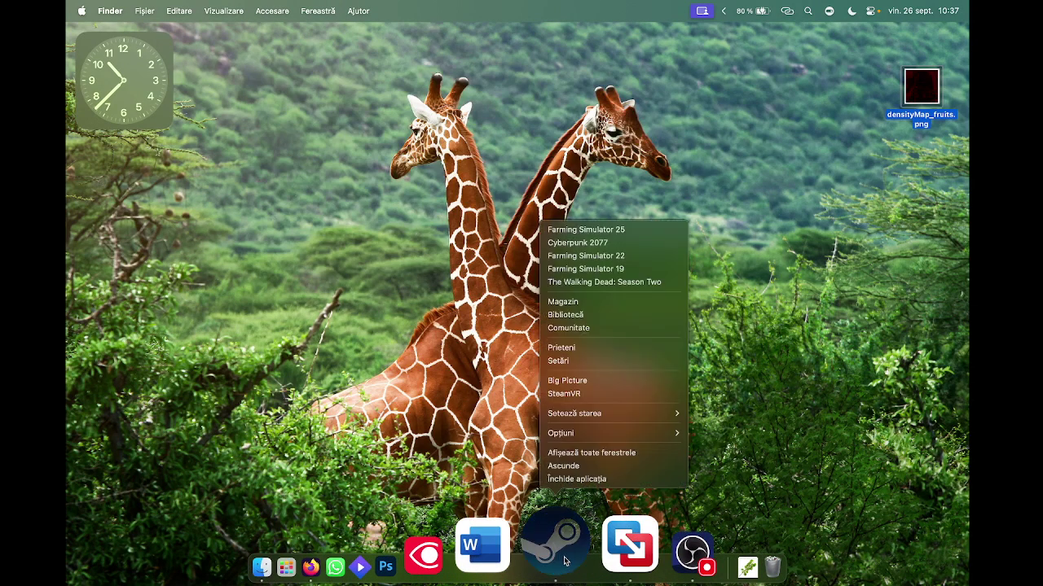
{"action": "left_click", "coordinate": [603, 231]}
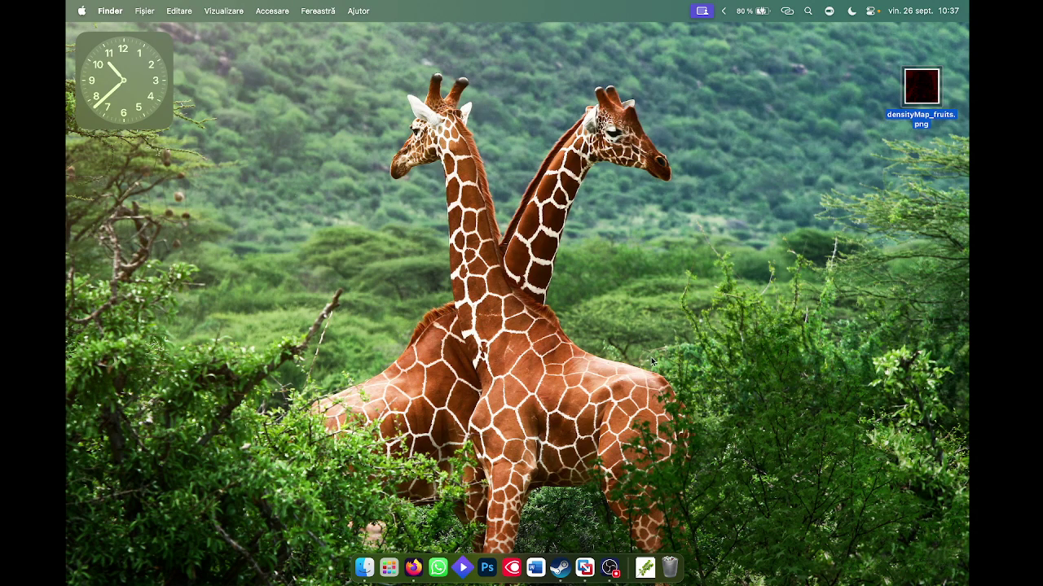
{"action": "right_click", "coordinate": [568, 561]}
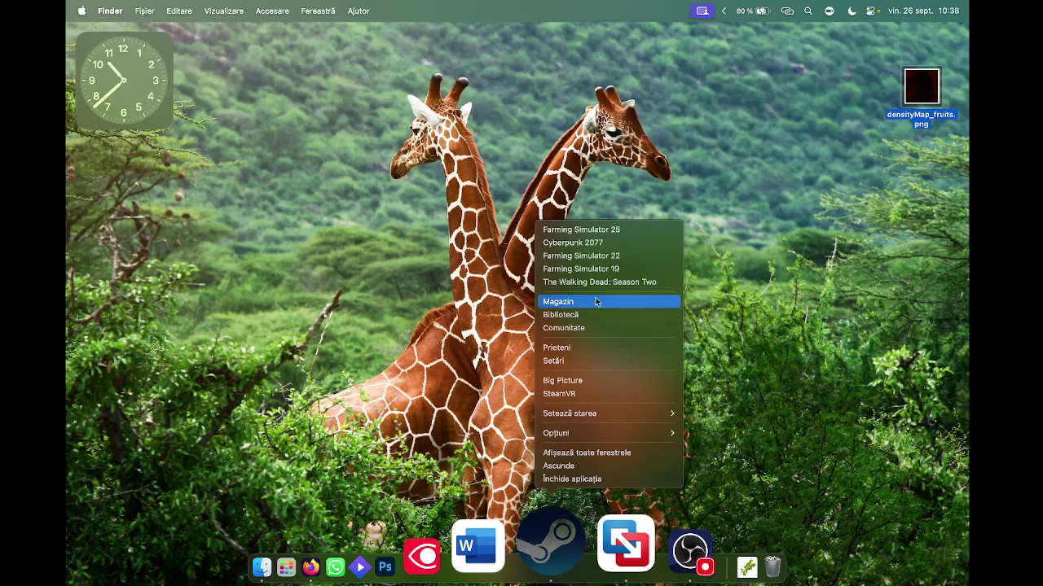
{"action": "left_click", "coordinate": [581, 230]}
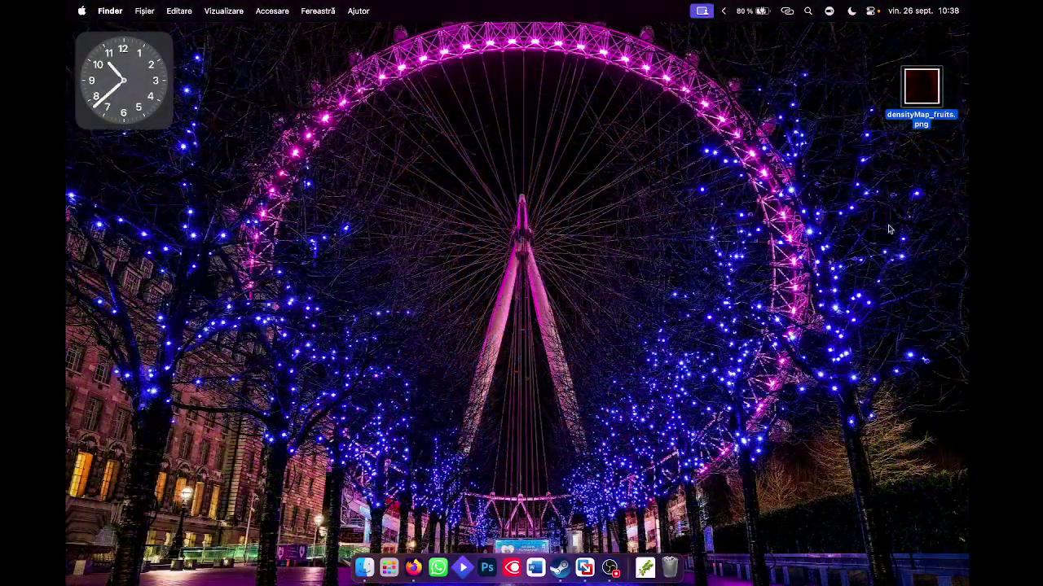
{"action": "left_click", "coordinate": [890, 229]}
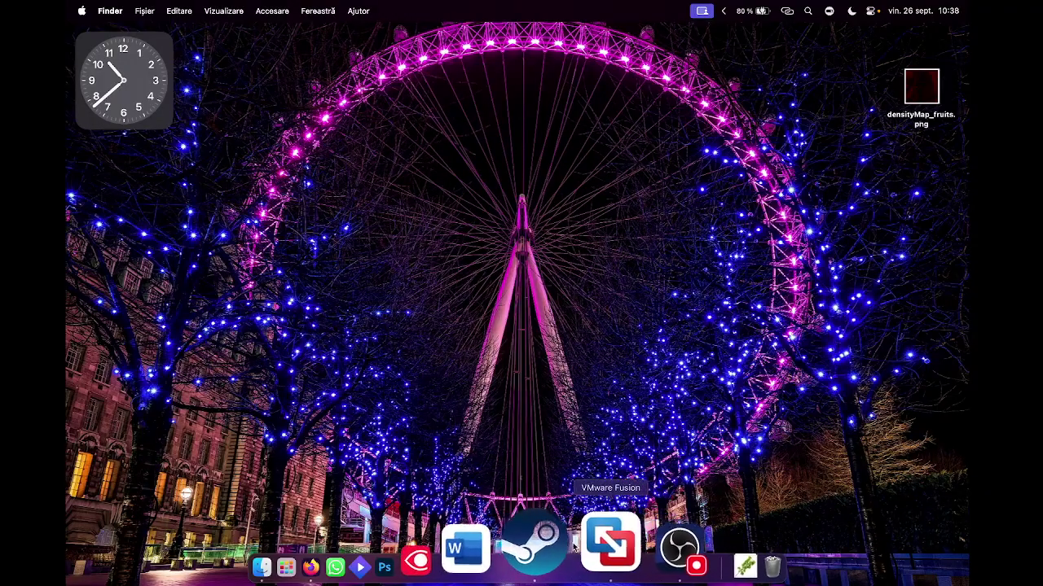
{"action": "right_click", "coordinate": [552, 544]}
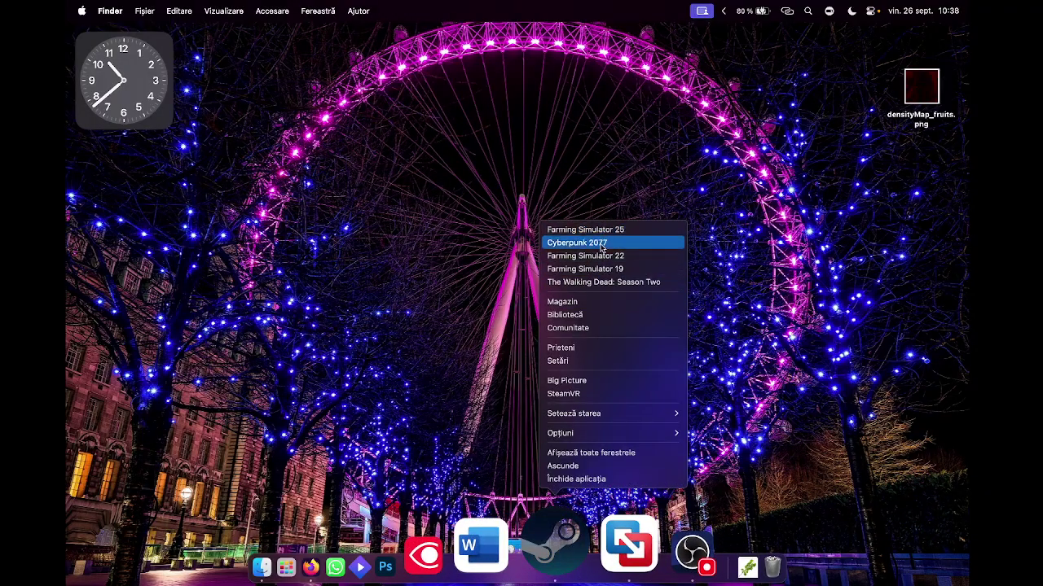
Step: Switch to the Steam library, cancel the pending Farming Simulator 25 launch, and start the game again
{"action": "left_click", "coordinate": [549, 540]}
{"action": "left_click", "coordinate": [566, 546]}
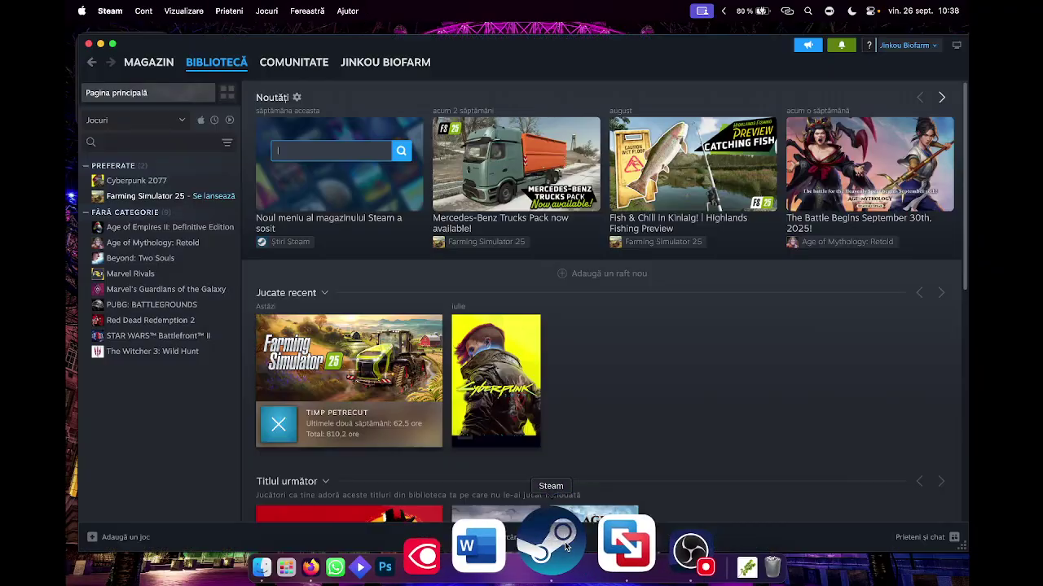
{"action": "left_click", "coordinate": [145, 198]}
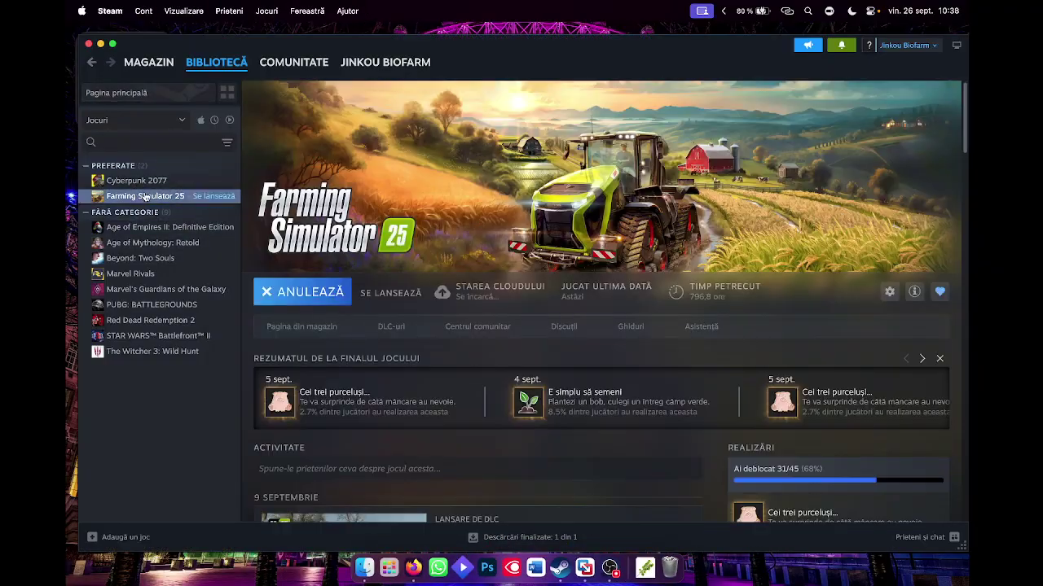
{"action": "left_click", "coordinate": [295, 297]}
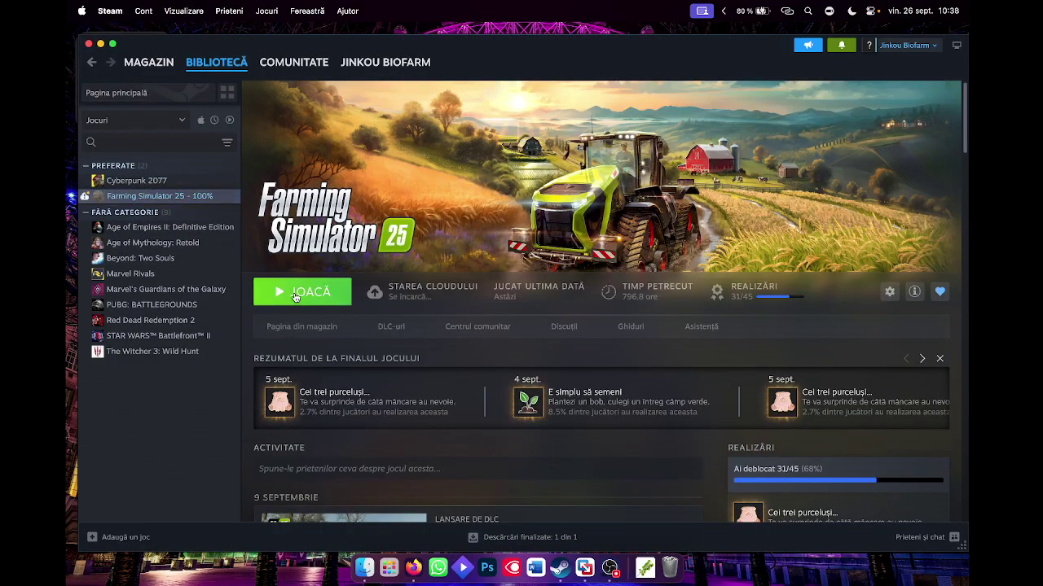
{"action": "left_click", "coordinate": [296, 297]}
{"action": "left_click", "coordinate": [582, 352]}
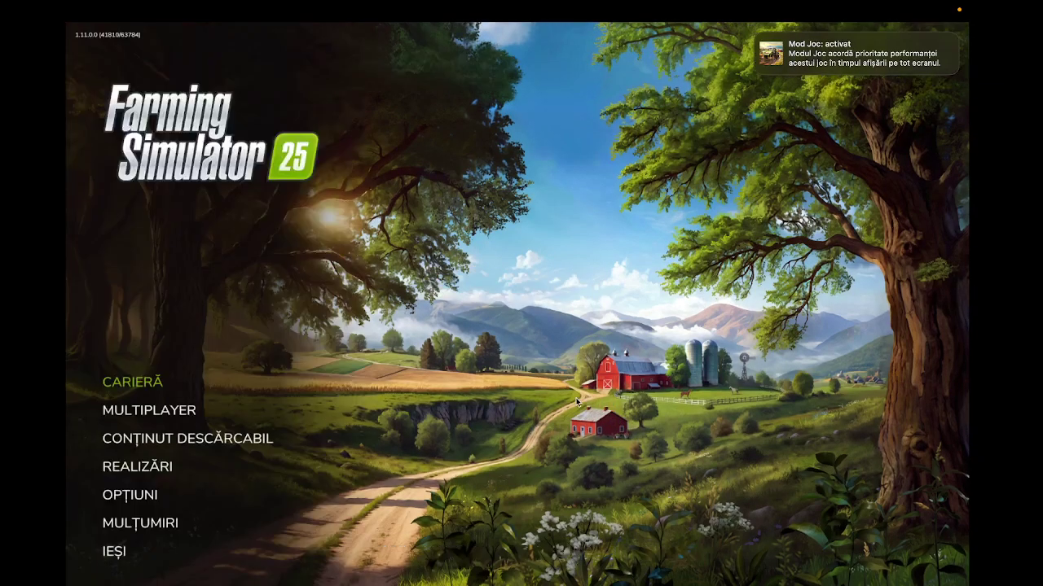
Step: Open the career saves and delete the Mod Map EU savegame in slot 4
{"action": "left_click", "coordinate": [145, 381]}
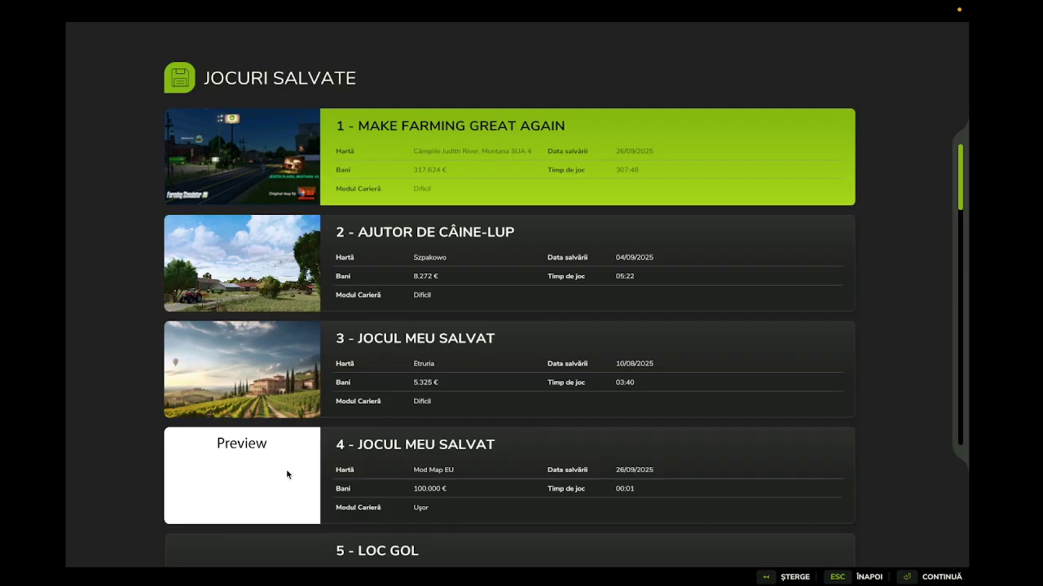
{"action": "left_click", "coordinate": [803, 577]}
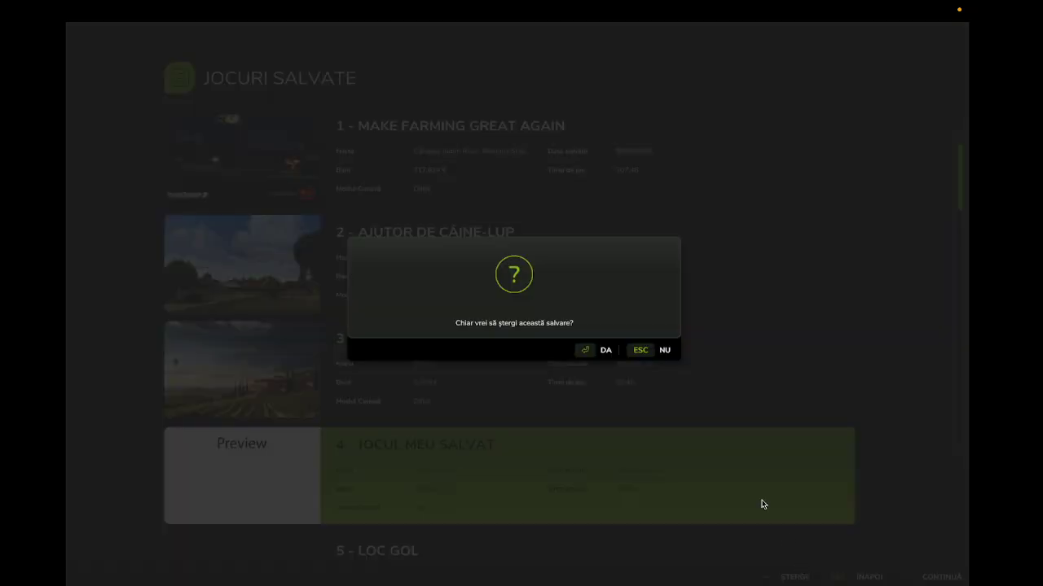
{"action": "left_click", "coordinate": [603, 356]}
Step: Set up a new career in slot 4 on Mod Map EU with the guided tour set to Nu, and continue
{"action": "left_click", "coordinate": [413, 465]}
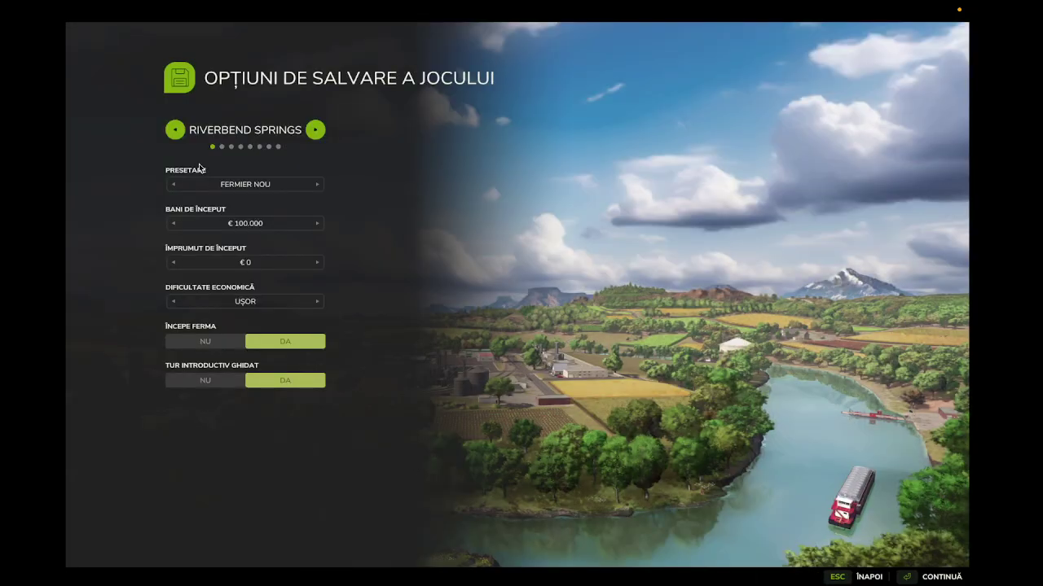
{"action": "left_click", "coordinate": [177, 135]}
{"action": "left_click", "coordinate": [177, 135]}
{"action": "left_click", "coordinate": [176, 134]}
{"action": "left_click", "coordinate": [177, 135]}
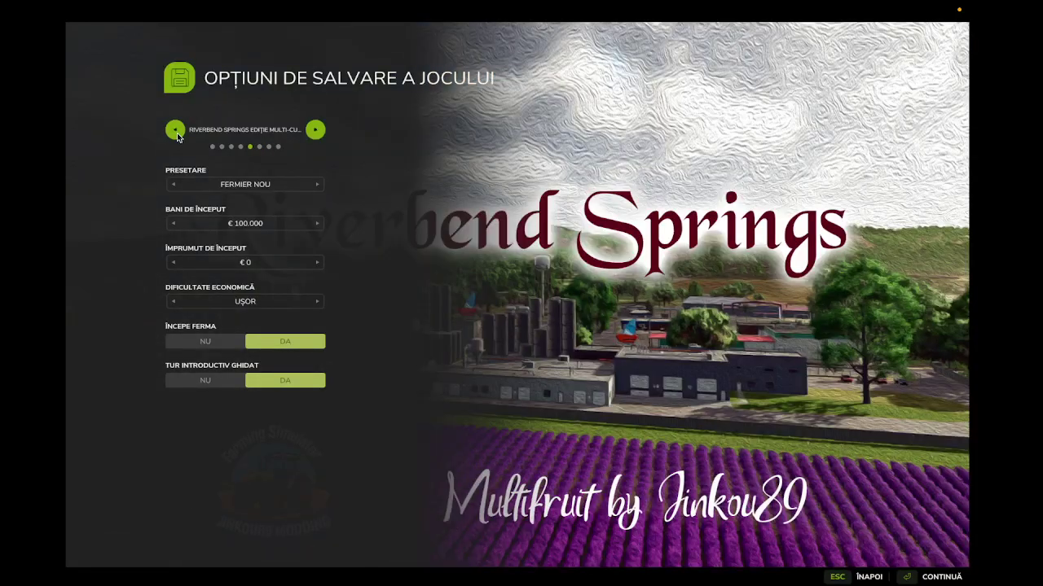
{"action": "left_click", "coordinate": [177, 135]}
{"action": "left_click", "coordinate": [209, 379]}
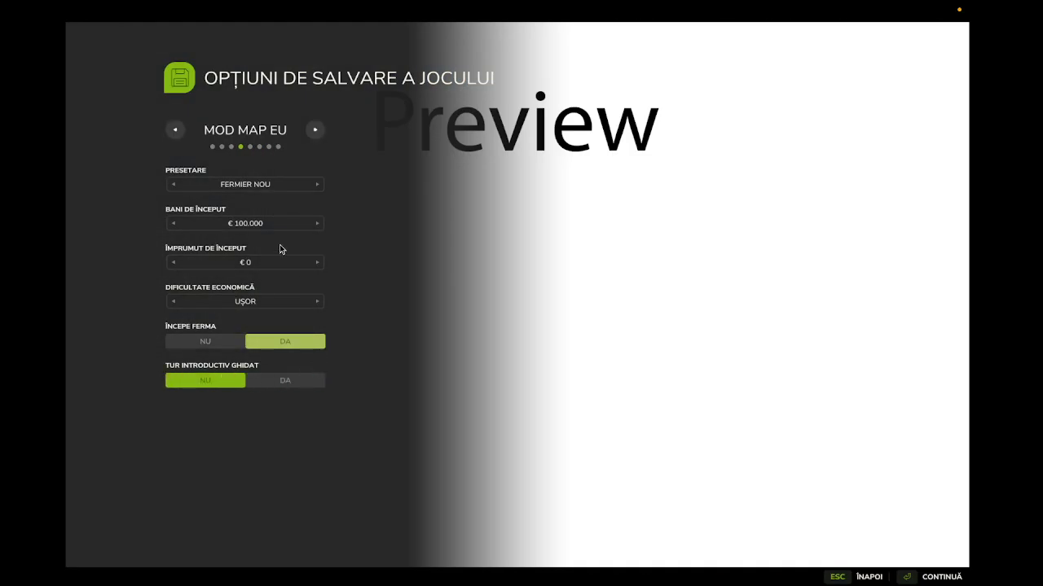
{"action": "left_click", "coordinate": [946, 578]}
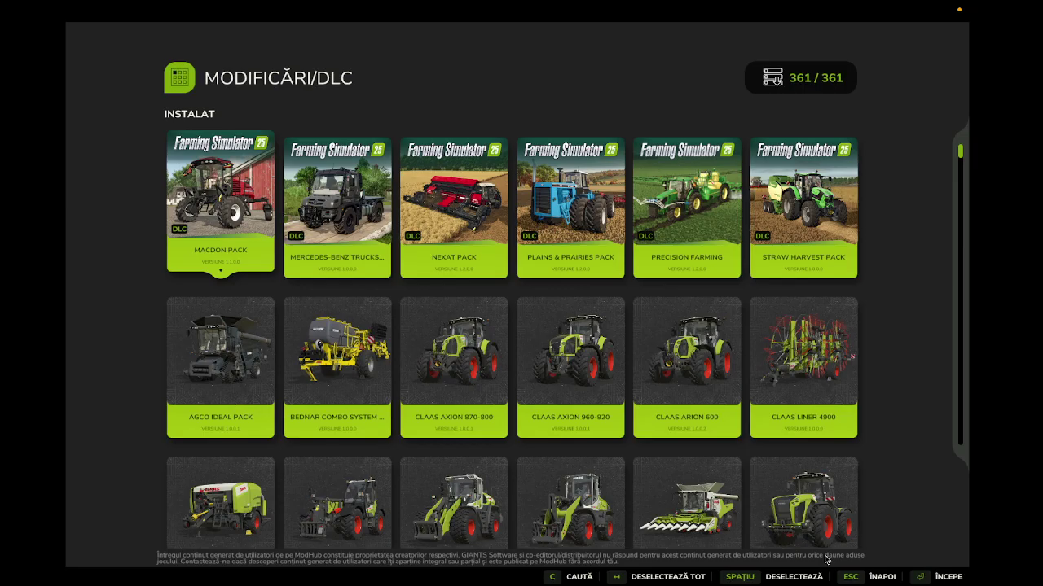
Step: Deselect all mods, and enable only the MacDon, Mercedes-Benz Trucks, Nexat, Plains & Prairies, Precision Farming and Straw Harvest DLCs
{"action": "left_click", "coordinate": [694, 579]}
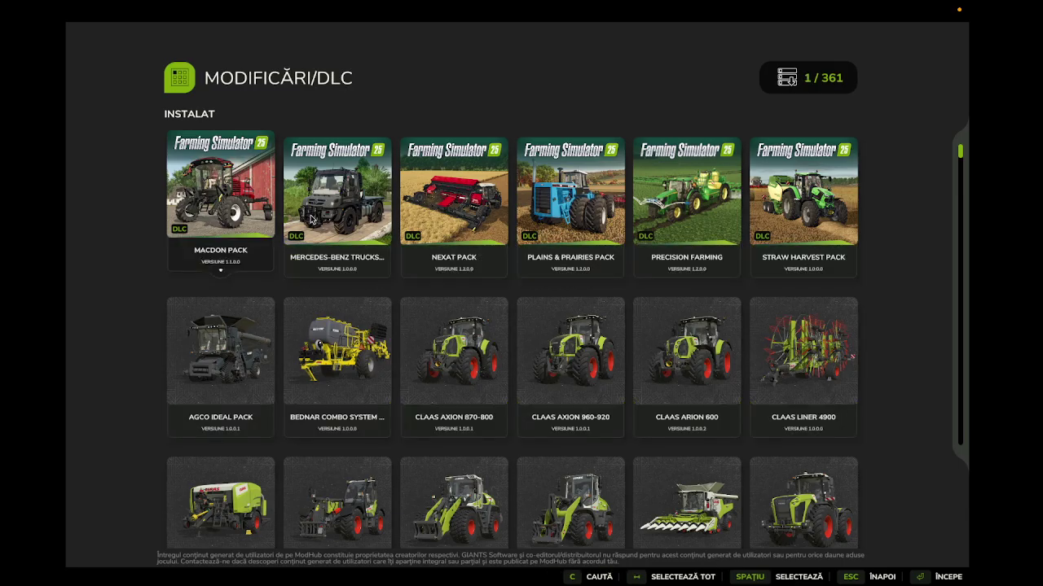
{"action": "left_click", "coordinate": [244, 192]}
{"action": "left_click", "coordinate": [335, 192]}
{"action": "left_click", "coordinate": [425, 190]}
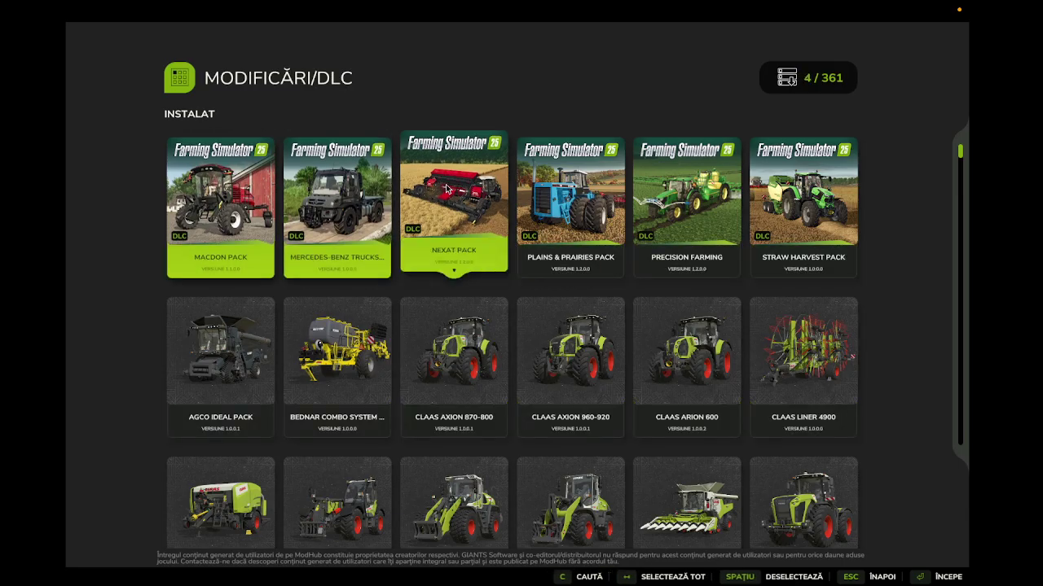
{"action": "left_click", "coordinate": [537, 190]}
{"action": "left_click", "coordinate": [655, 192]}
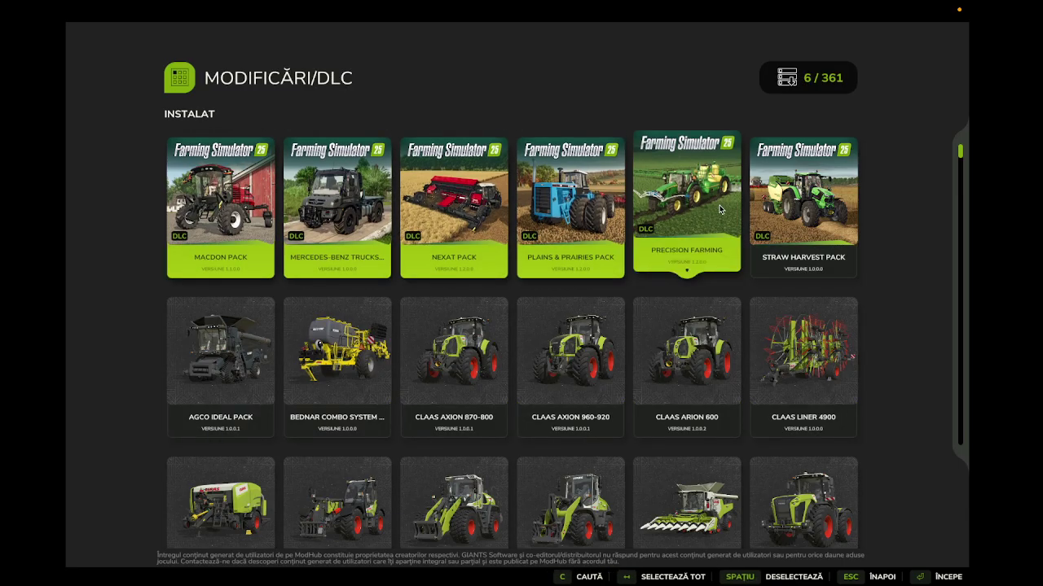
{"action": "left_click", "coordinate": [786, 214]}
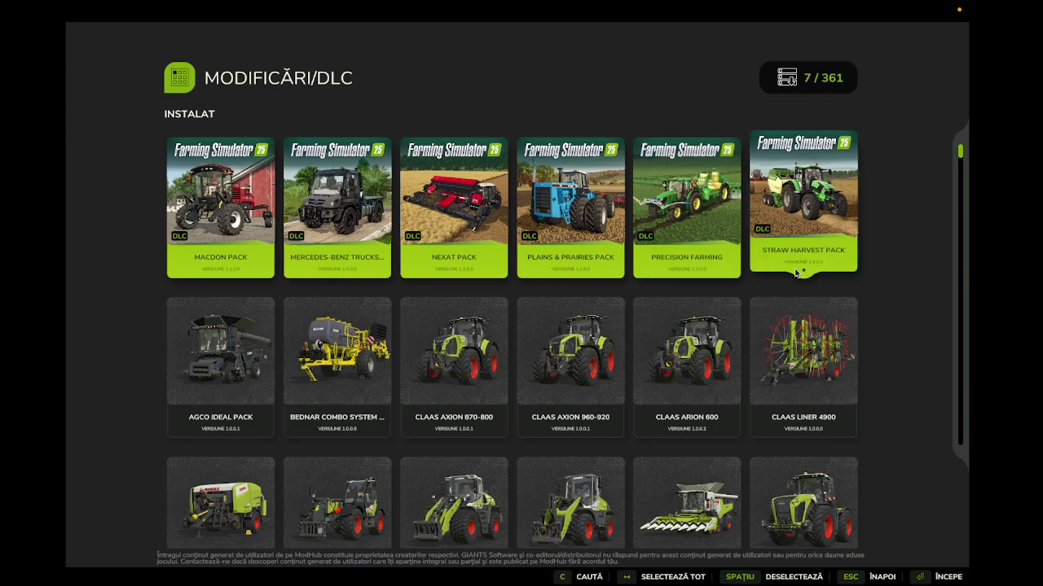
Step: Start the new Mod Map EU career with the selected DLCs and accept the preselected character
{"action": "left_click", "coordinate": [957, 580]}
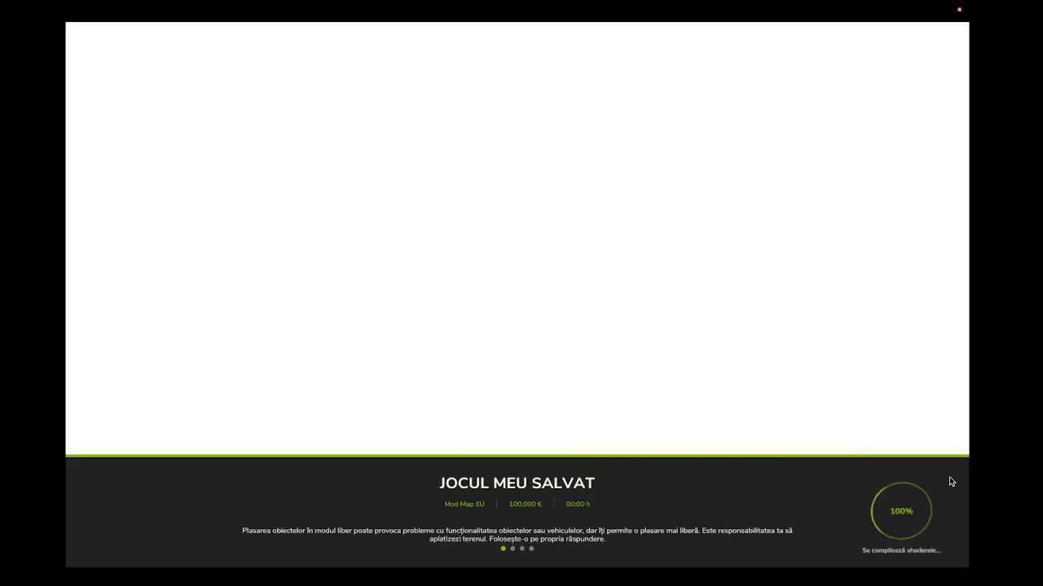
{"action": "left_click", "coordinate": [952, 580]}
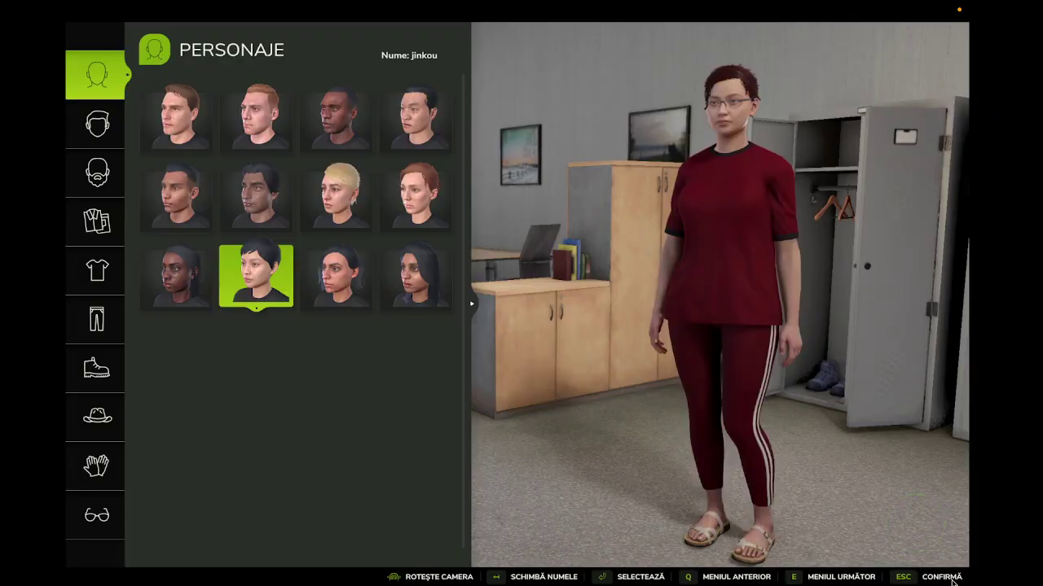
{"action": "left_click", "coordinate": [942, 580]}
Step: Open the in-game map and visit field 46
{"action": "key", "text": "Escape"}
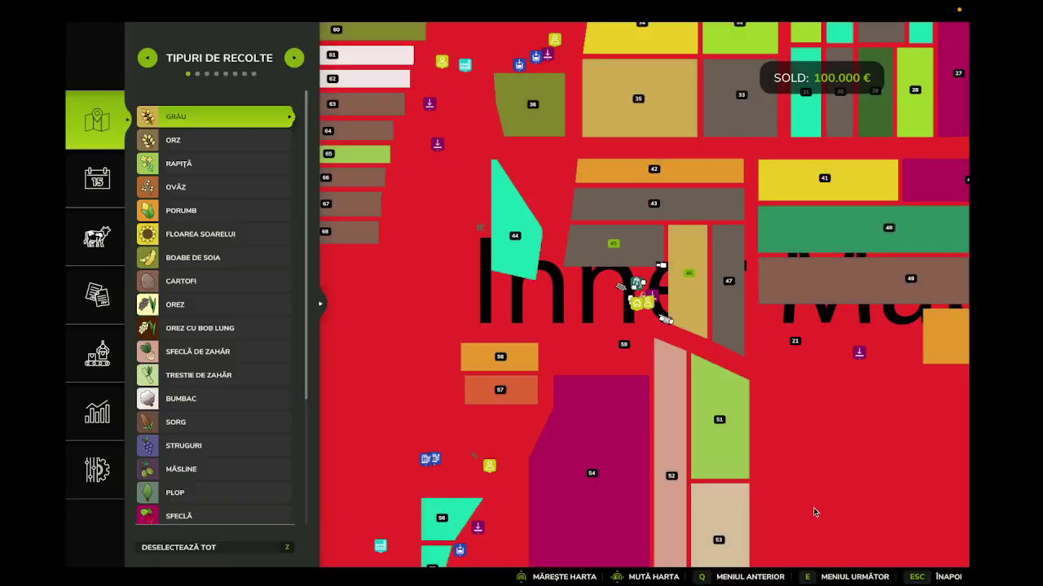
{"action": "left_click", "coordinate": [693, 279]}
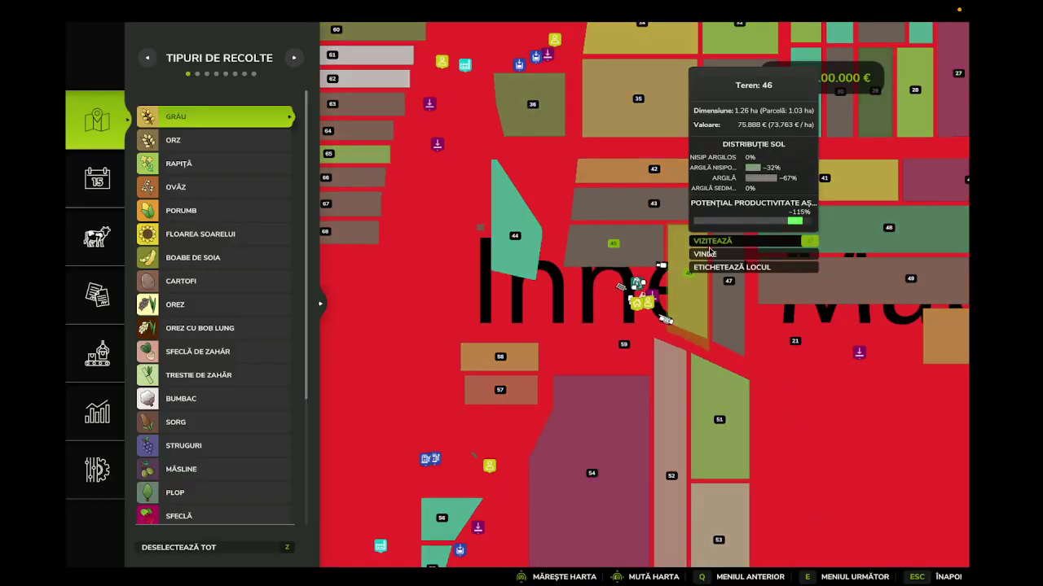
{"action": "left_click", "coordinate": [711, 241]}
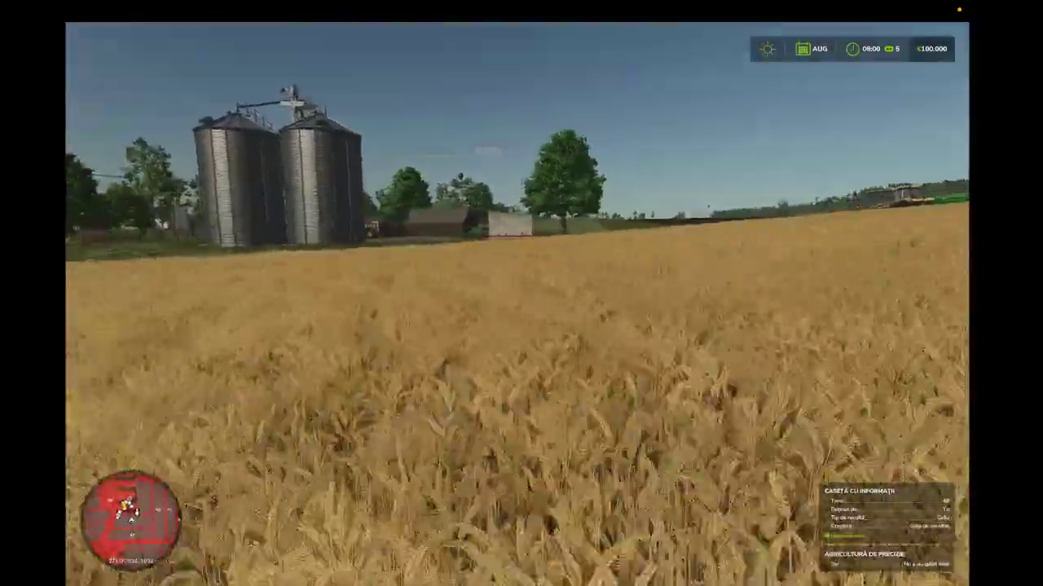
Step: Walk from field 46 past the farmyard, across the meadows and along the neighbouring fields to examine crops and foliage, and return to the desktop
{"action": "key", "text": "w"}
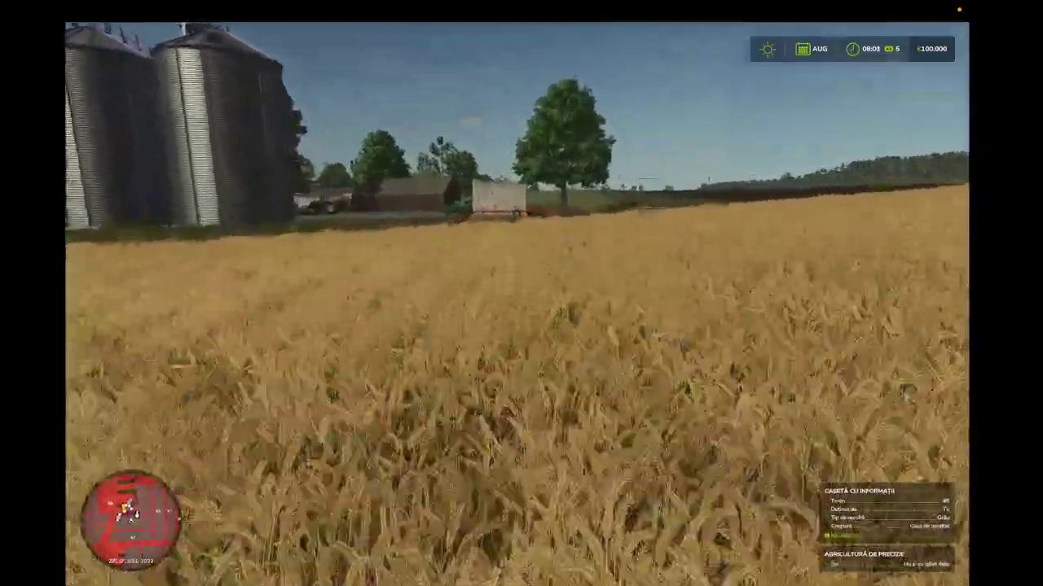
{"action": "key", "text": "w"}
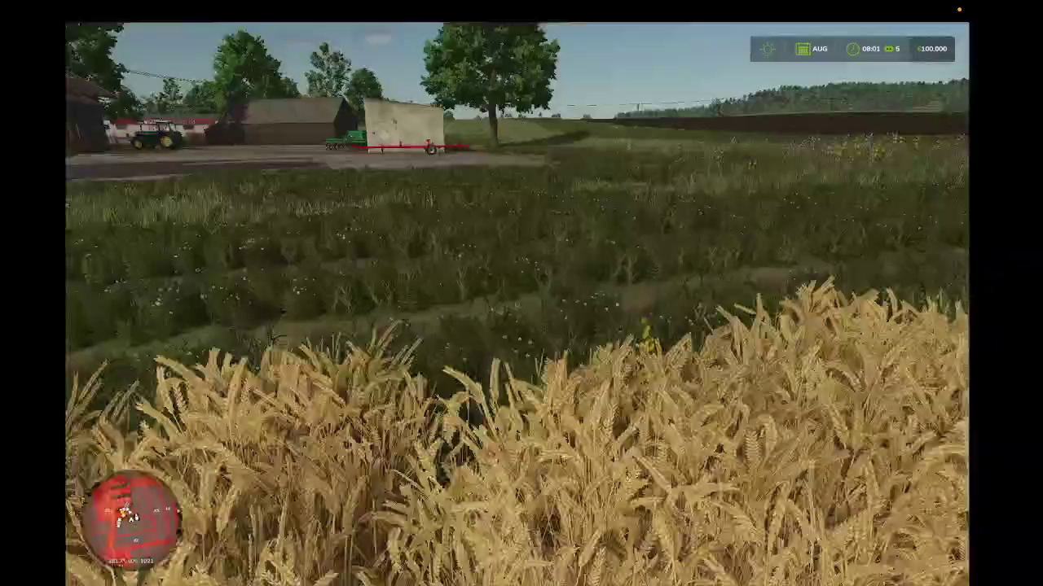
{"action": "key", "text": "w"}
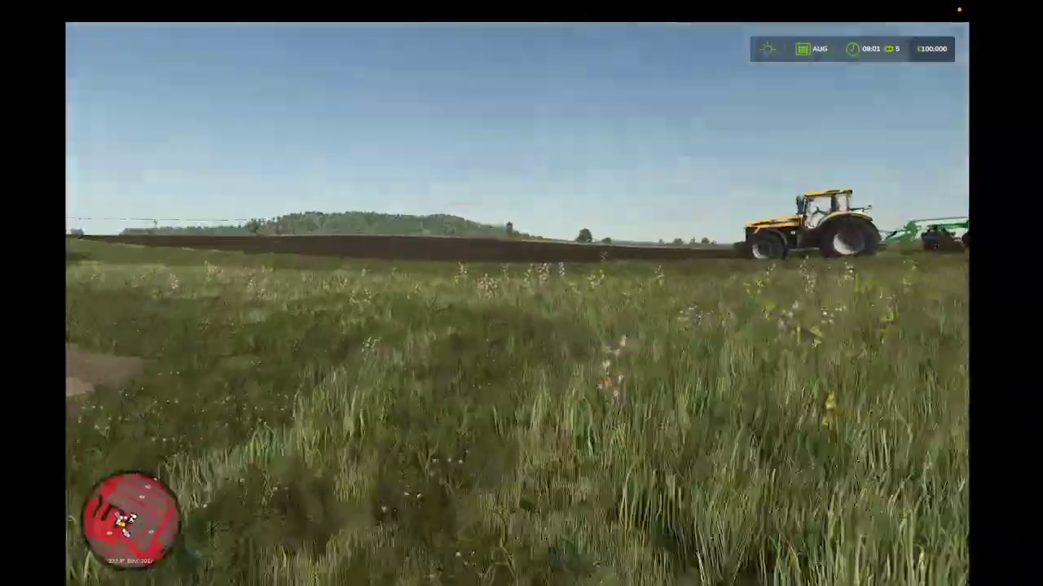
{"action": "key", "text": "w"}
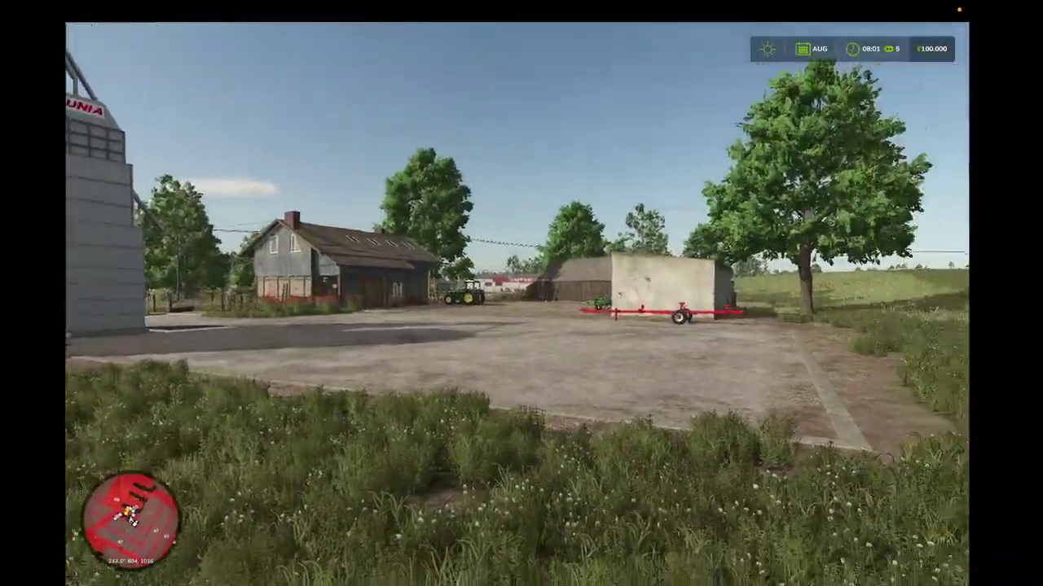
{"action": "key", "text": "w"}
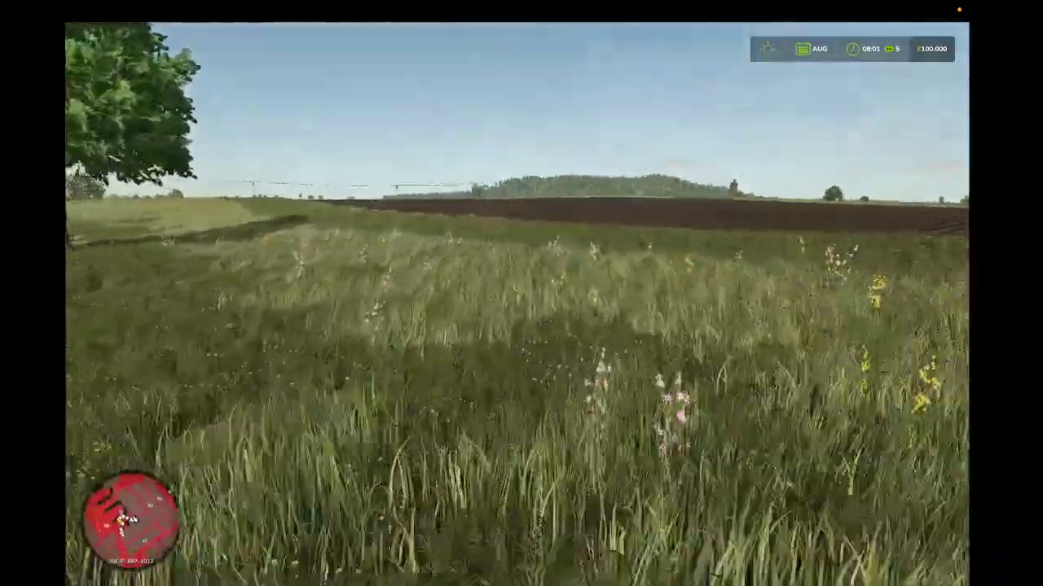
{"action": "key", "text": "w"}
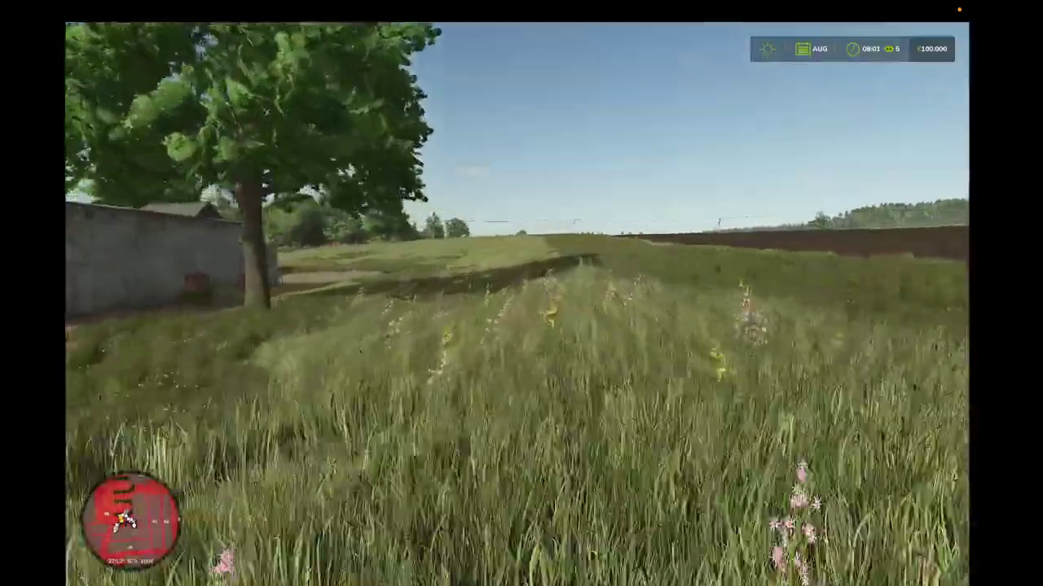
{"action": "key", "text": "w"}
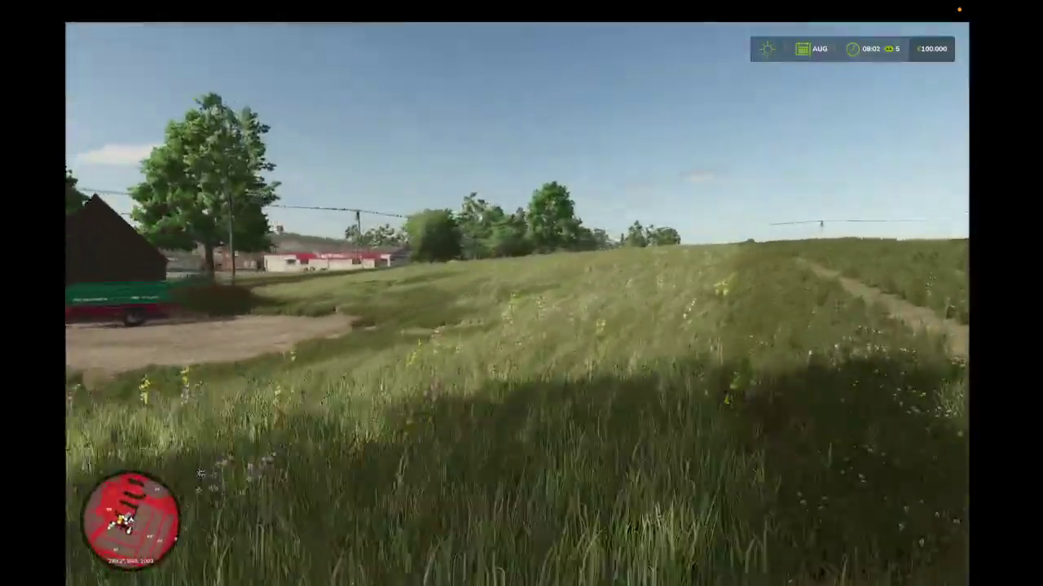
{"action": "key", "text": "w"}
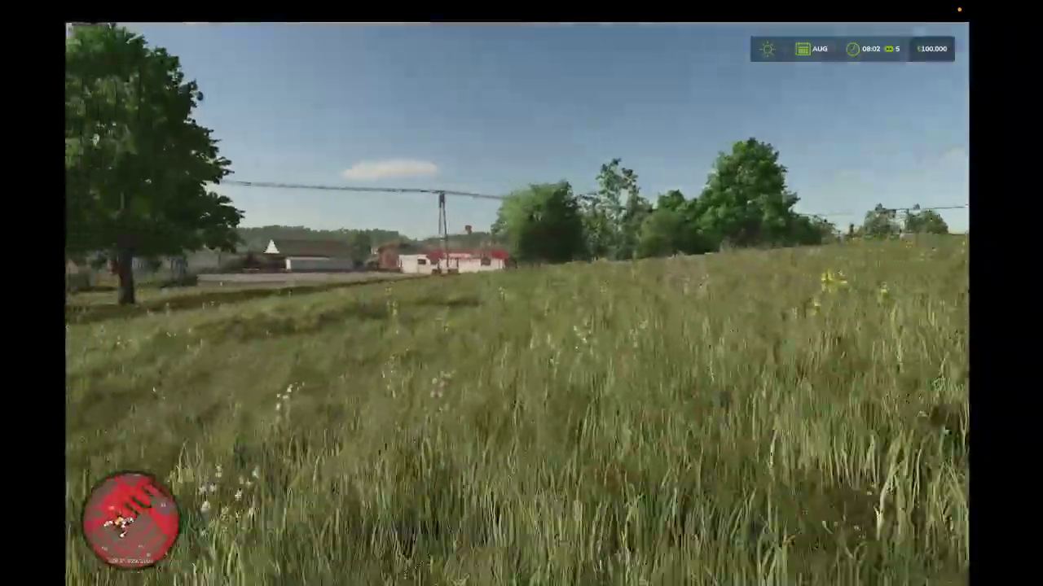
{"action": "key", "text": "w"}
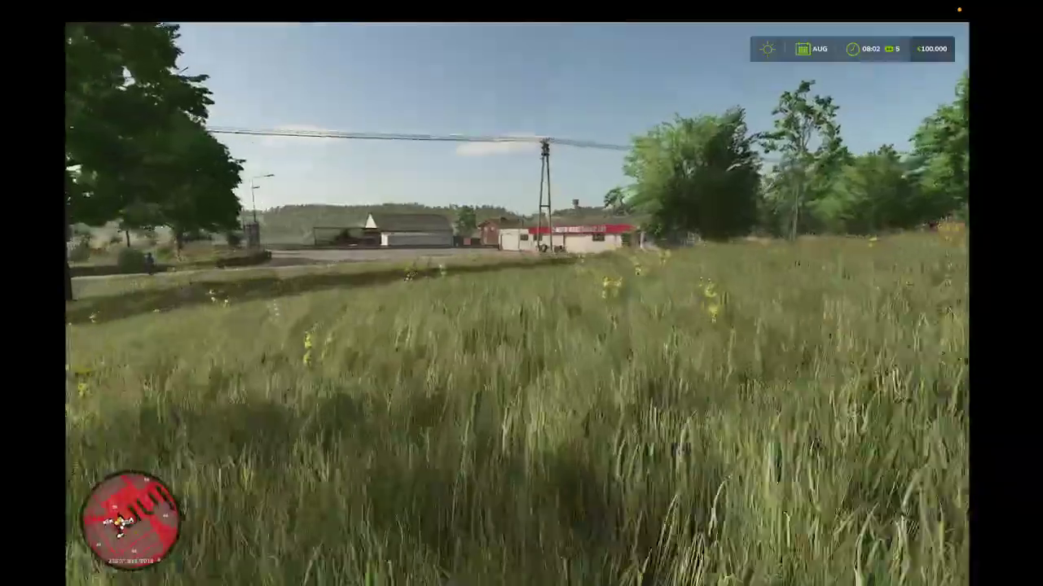
{"action": "key", "text": "w"}
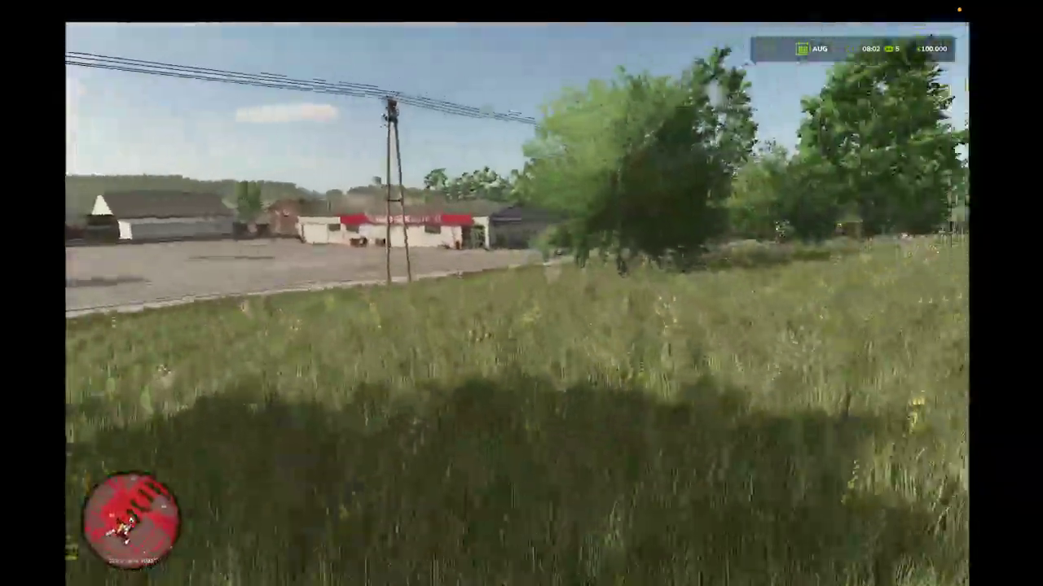
{"action": "key", "text": "w"}
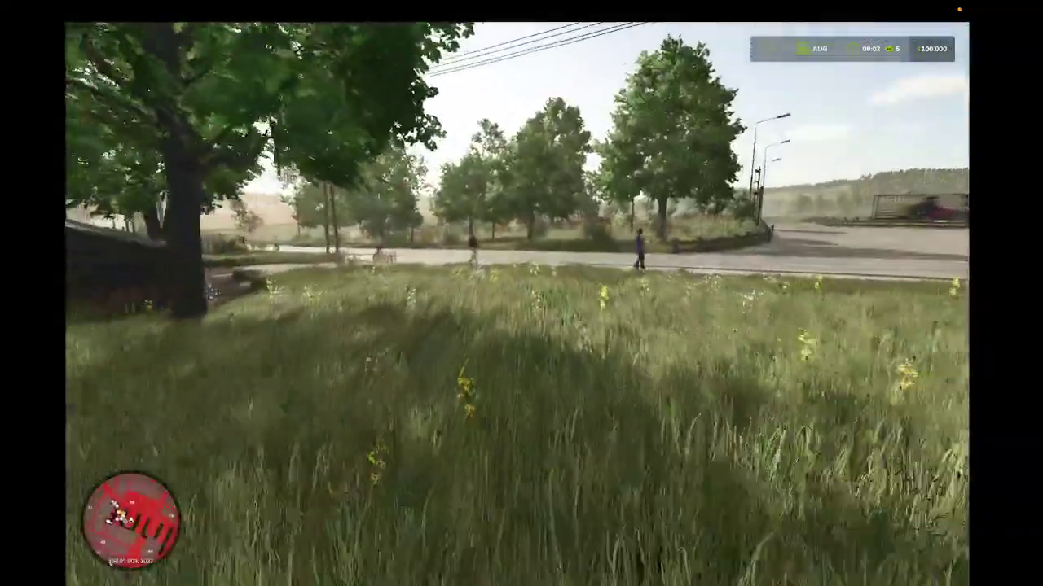
{"action": "key", "text": "w"}
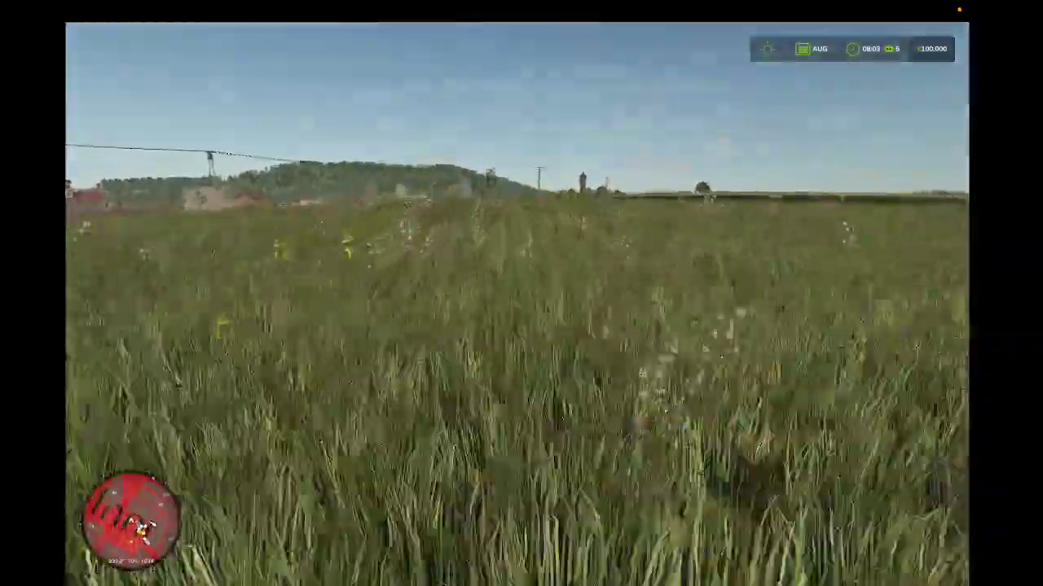
{"action": "key", "text": "w"}
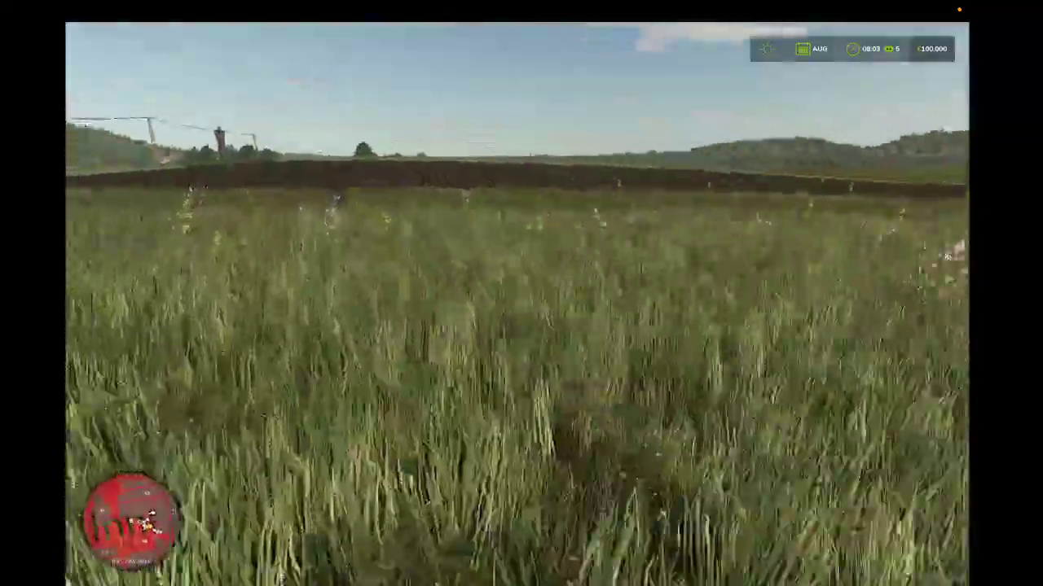
{"action": "key", "text": "w"}
{"action": "key", "text": "w"}
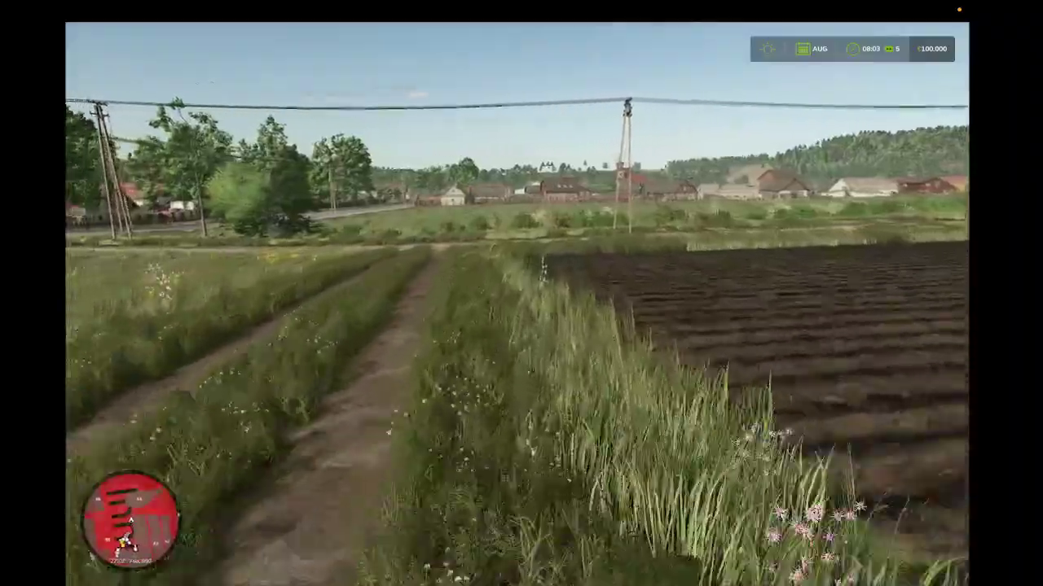
{"action": "key", "text": "w"}
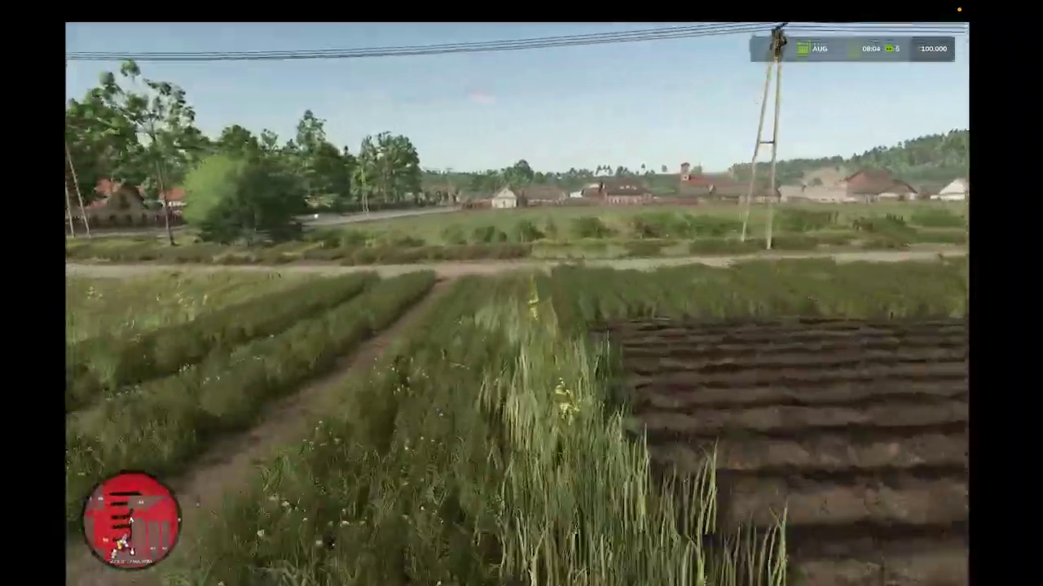
{"action": "key", "text": "w"}
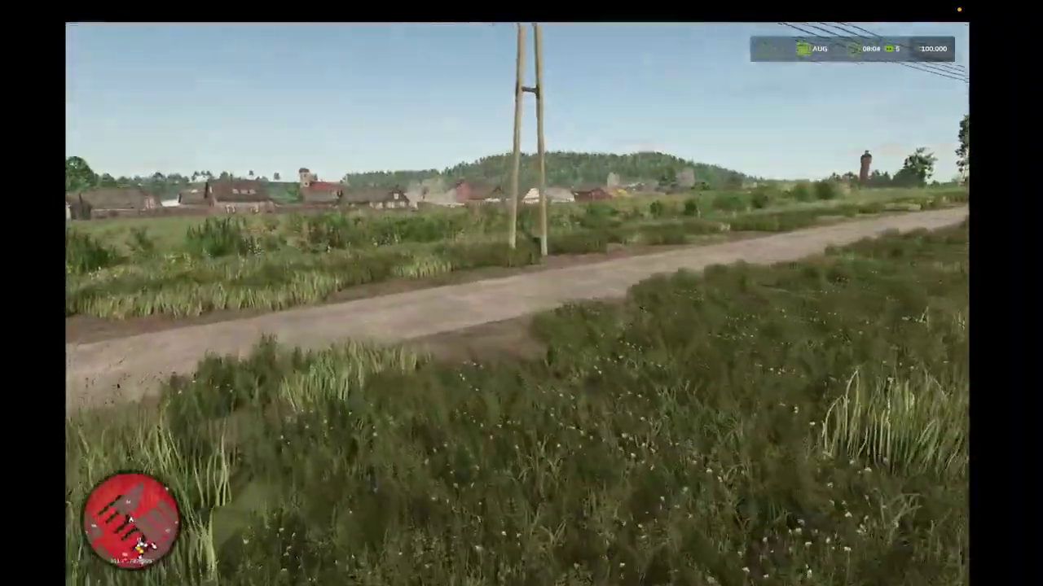
{"action": "key", "text": "w"}
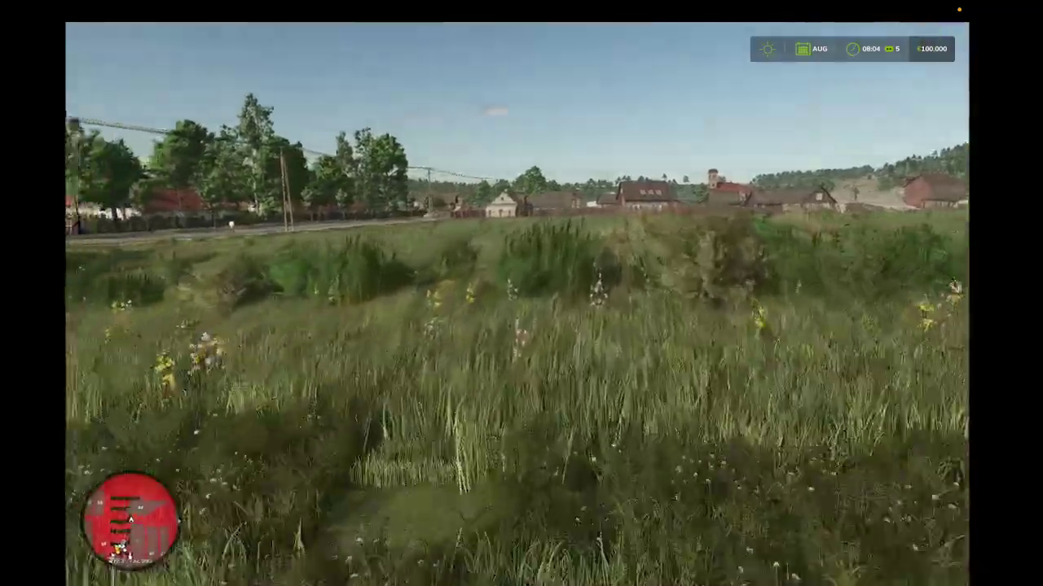
{"action": "key", "text": "w"}
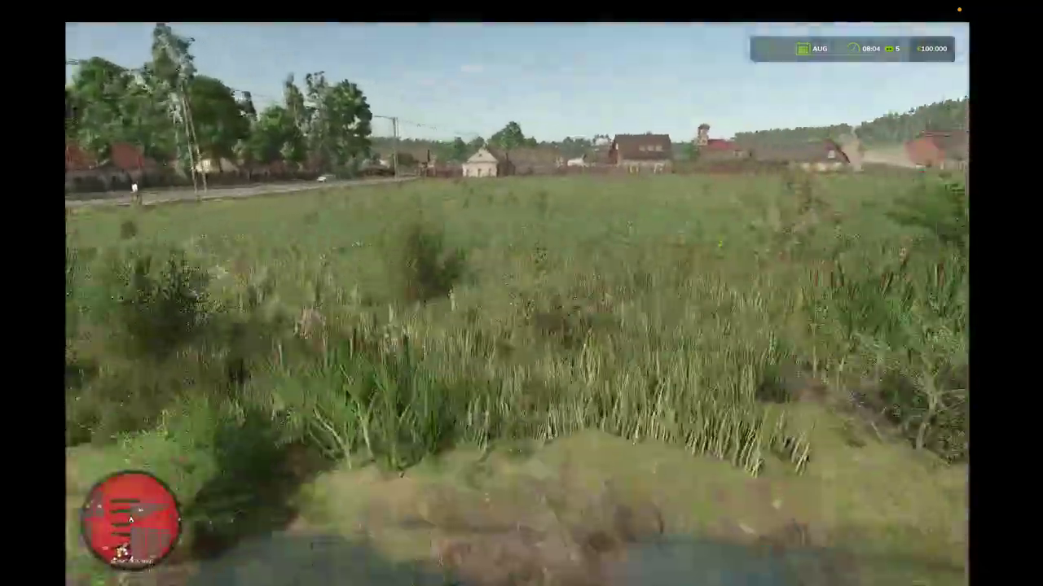
{"action": "key", "text": "w"}
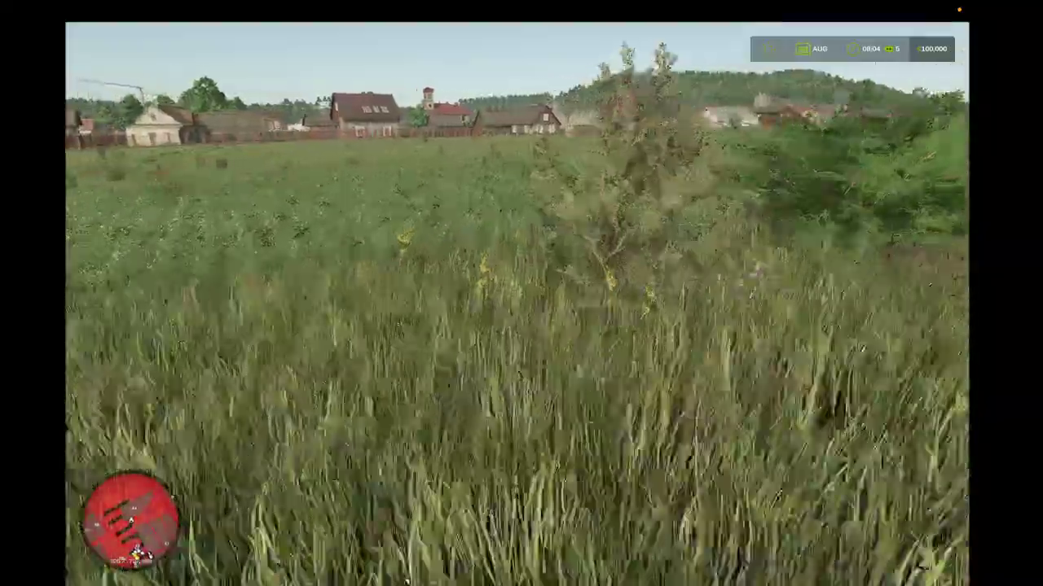
{"action": "key", "text": "w"}
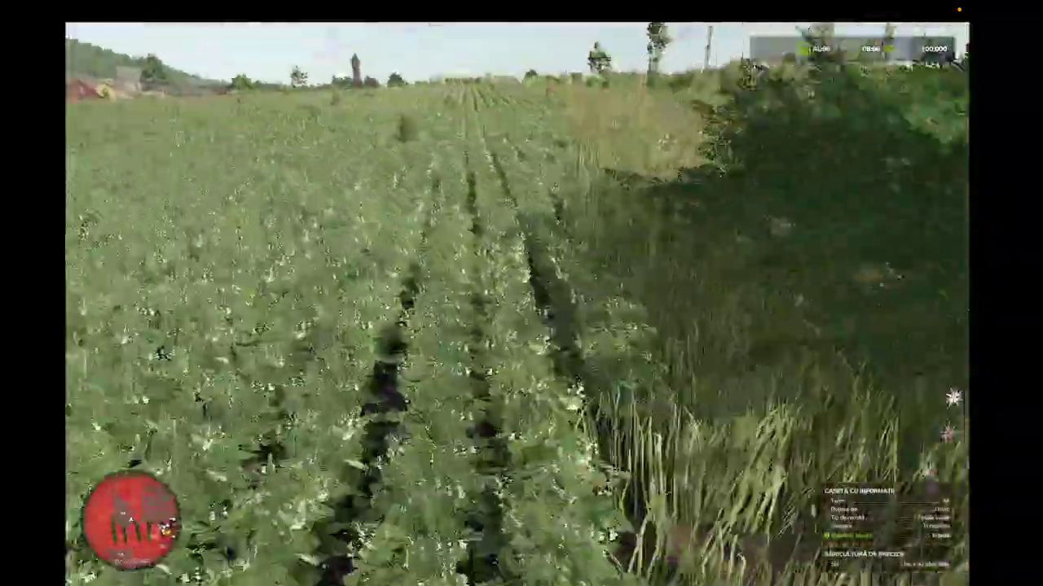
{"action": "key", "text": "w"}
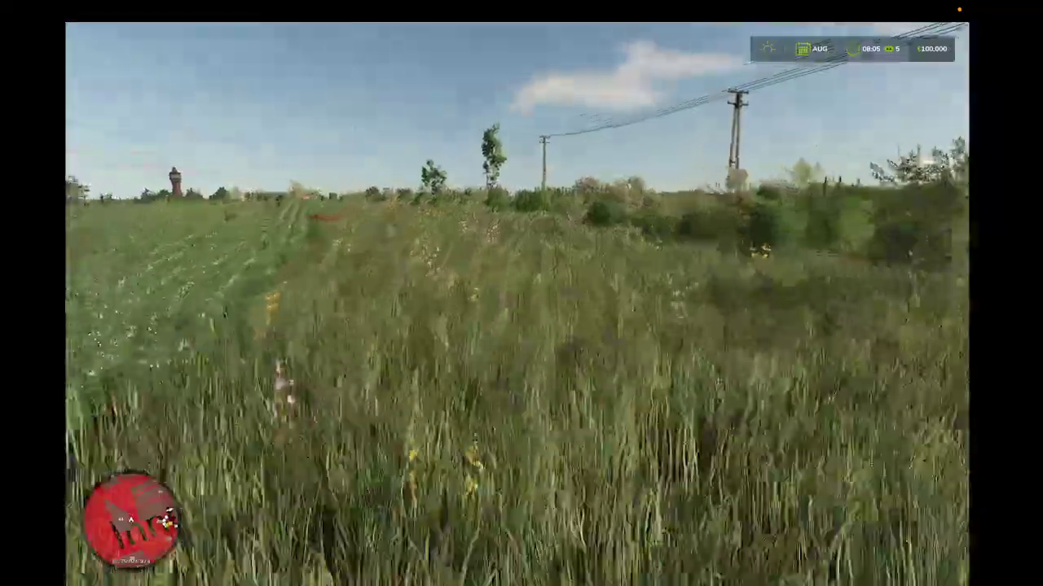
{"action": "key", "text": "w"}
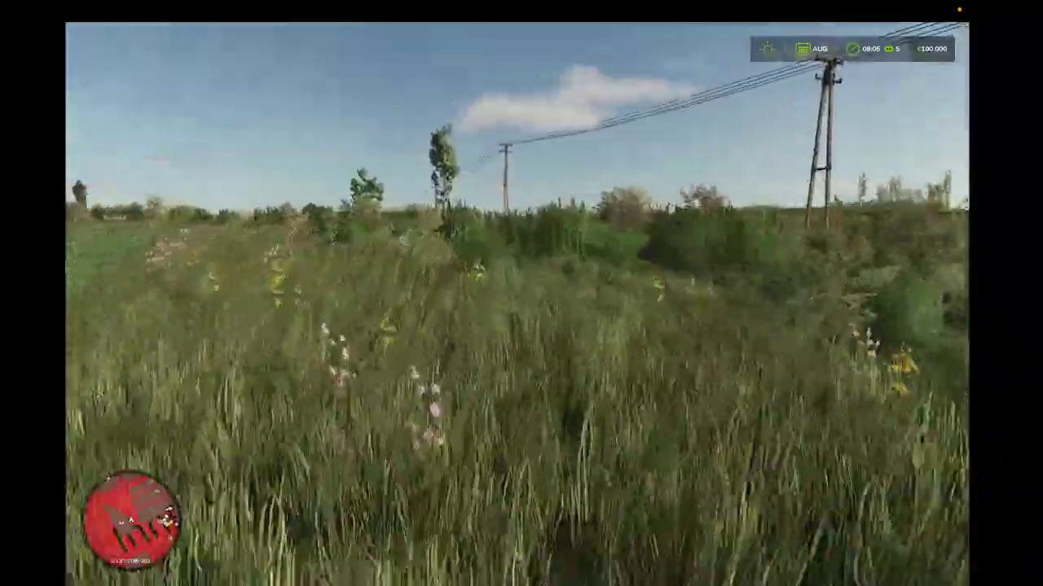
{"action": "key", "text": "w"}
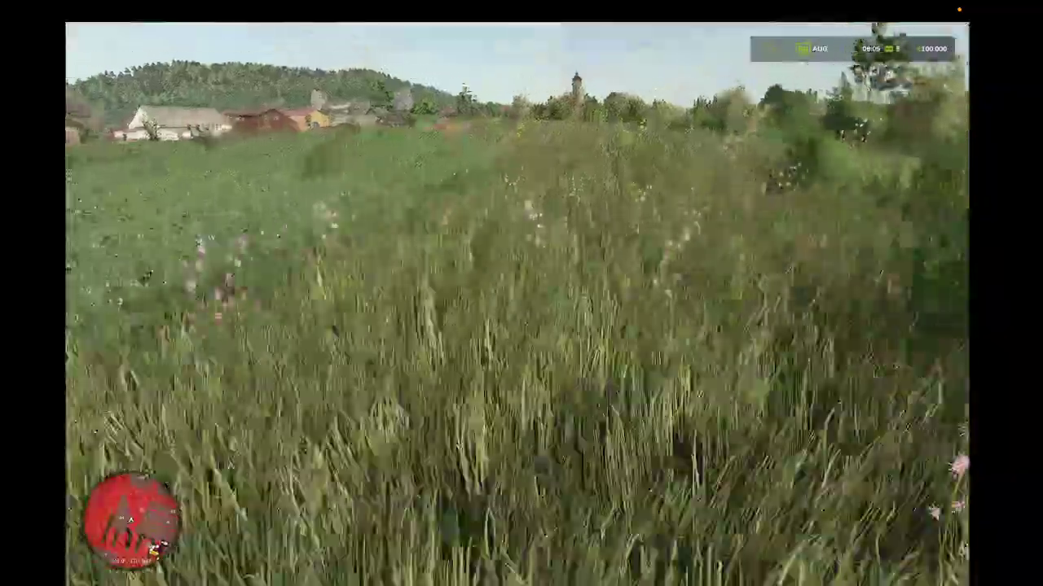
{"action": "key", "text": "w"}
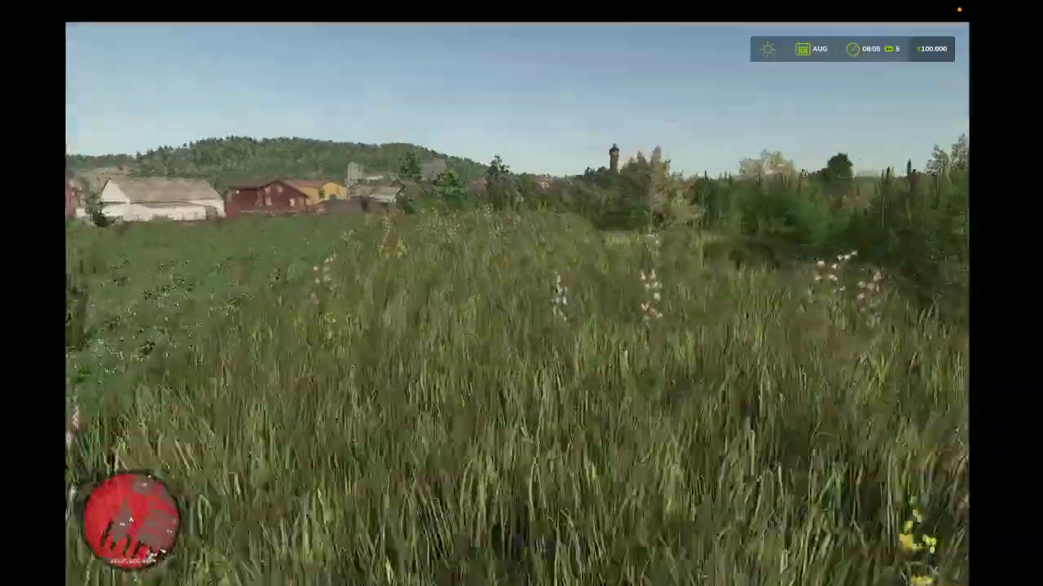
{"action": "key", "text": "w"}
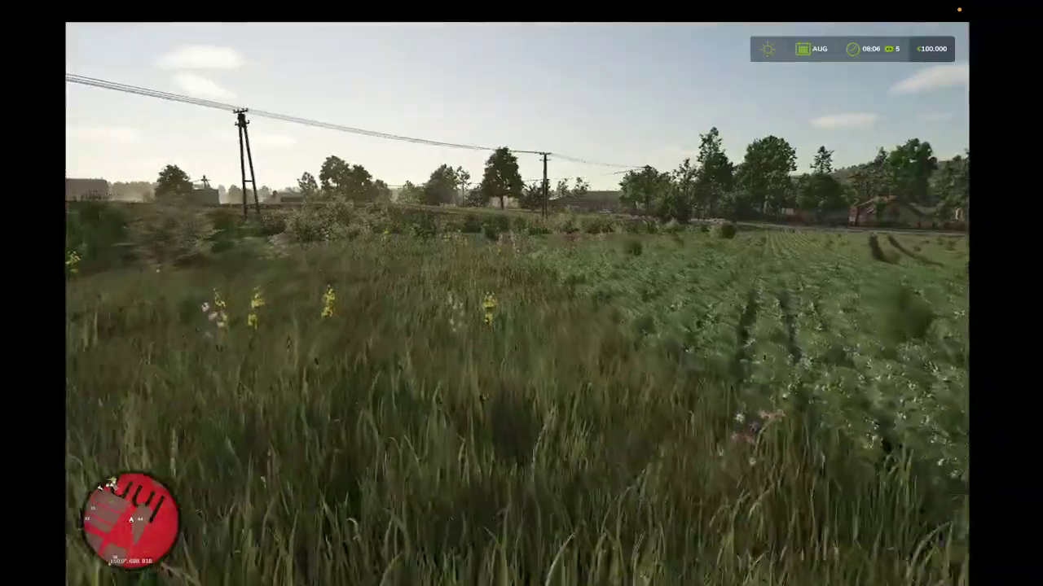
{"action": "key", "text": "ctrl+Left"}
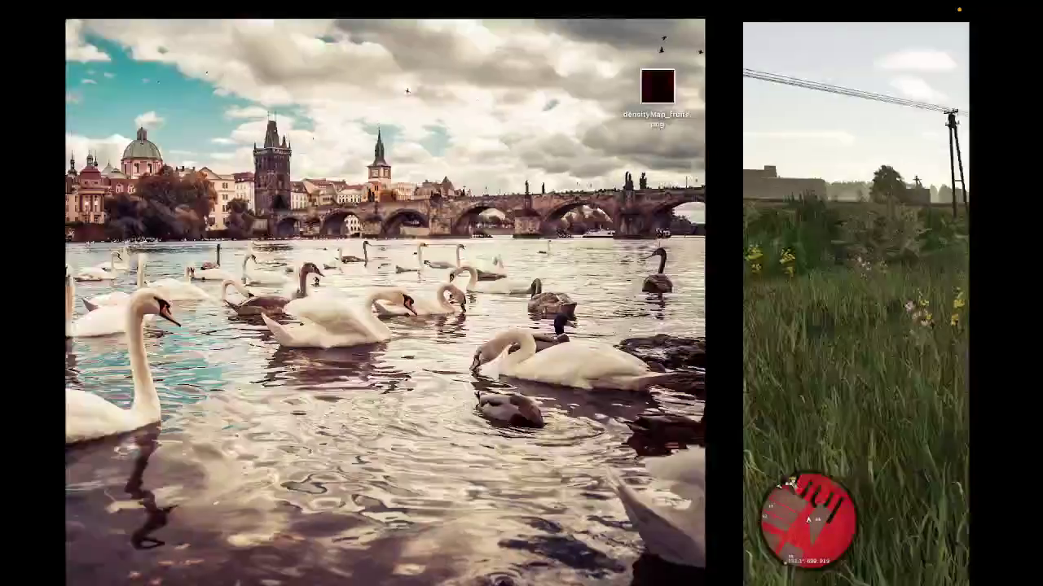